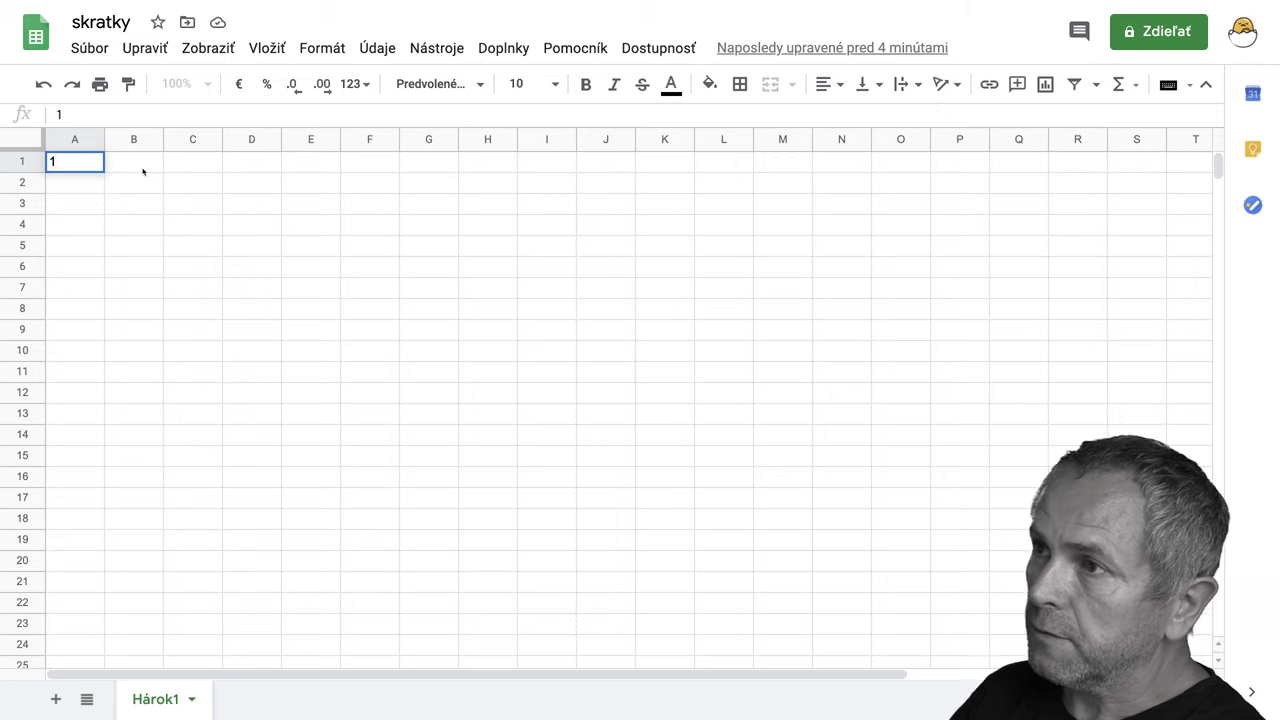
Enter 1 in cell B1 and the label "súčet" in cell C1
left_click(143, 171)
type("1")
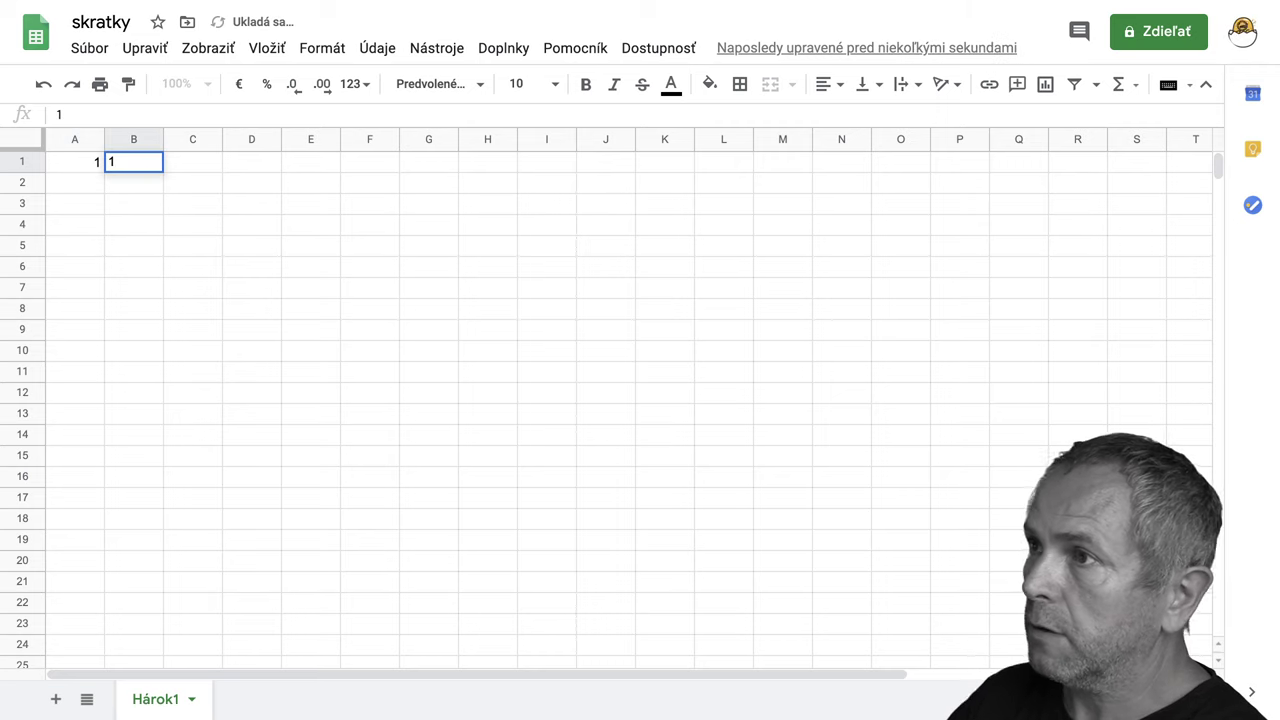
left_click(185, 167)
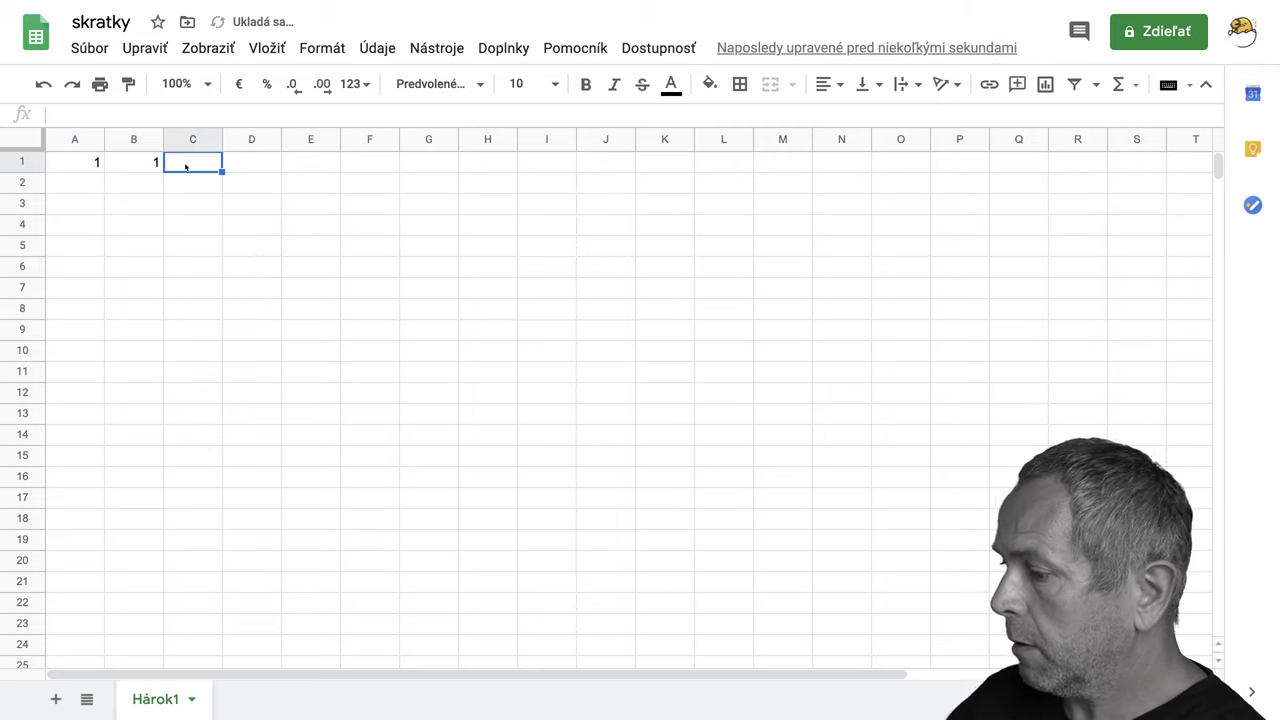
type("súčet")
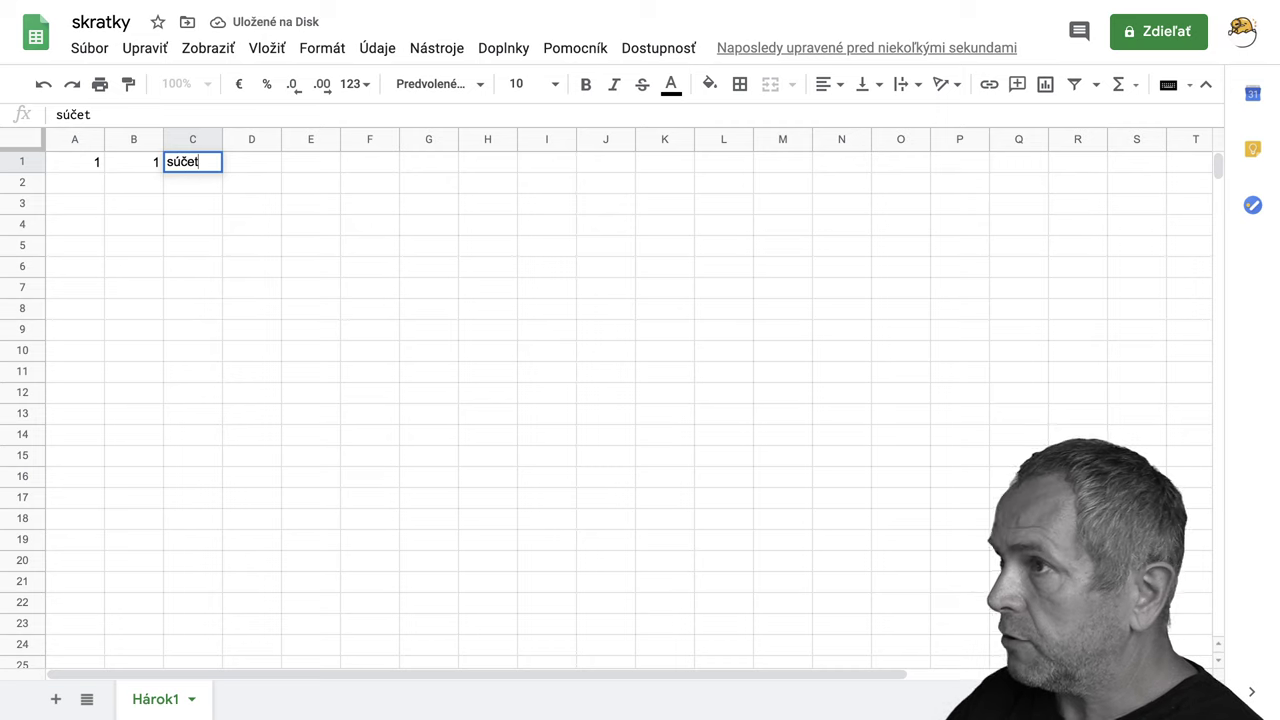
Enter the sum in cell D1 as the plain number 2
left_click(244, 166)
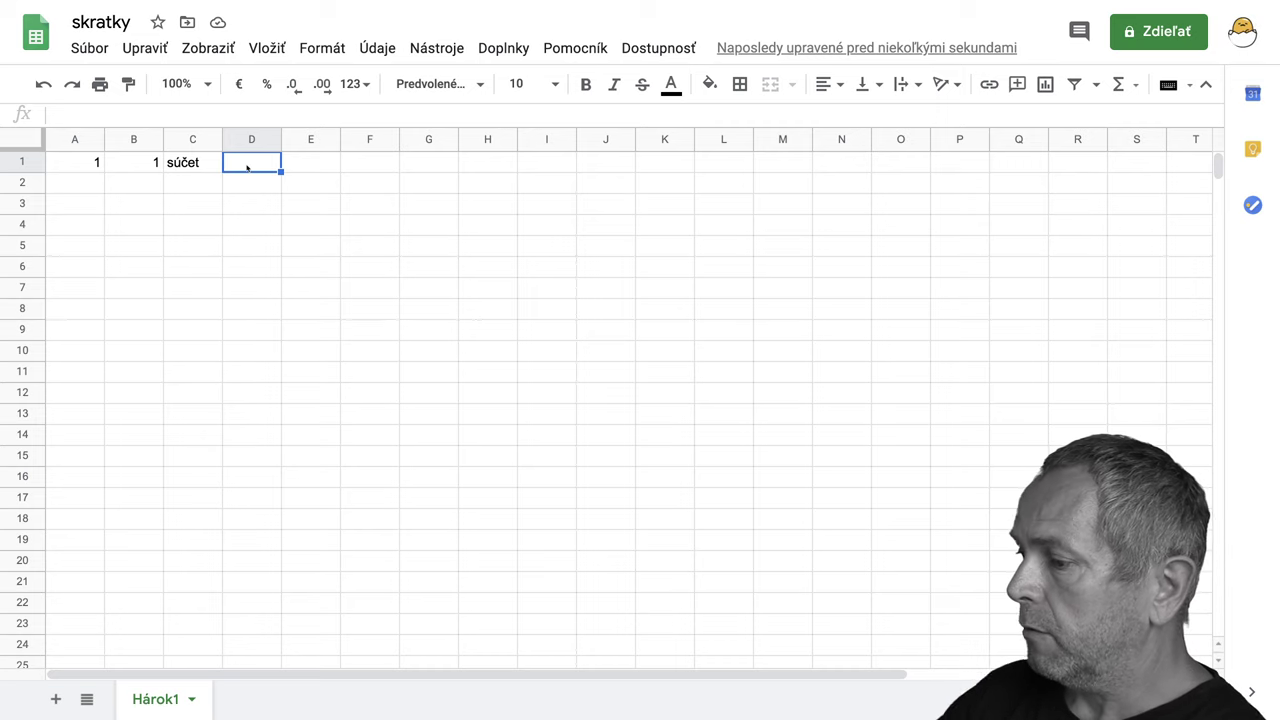
type("2")
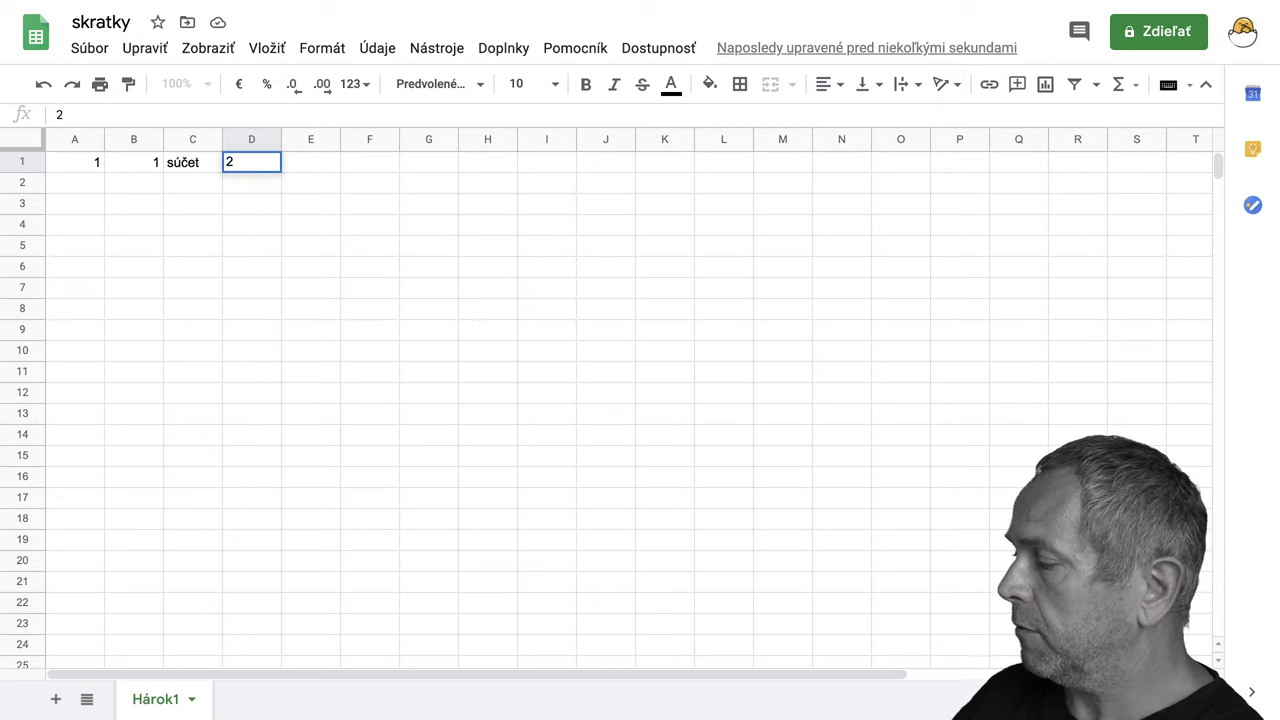
key("Return")
Change the number in cell A1 to 10
left_click(95, 166)
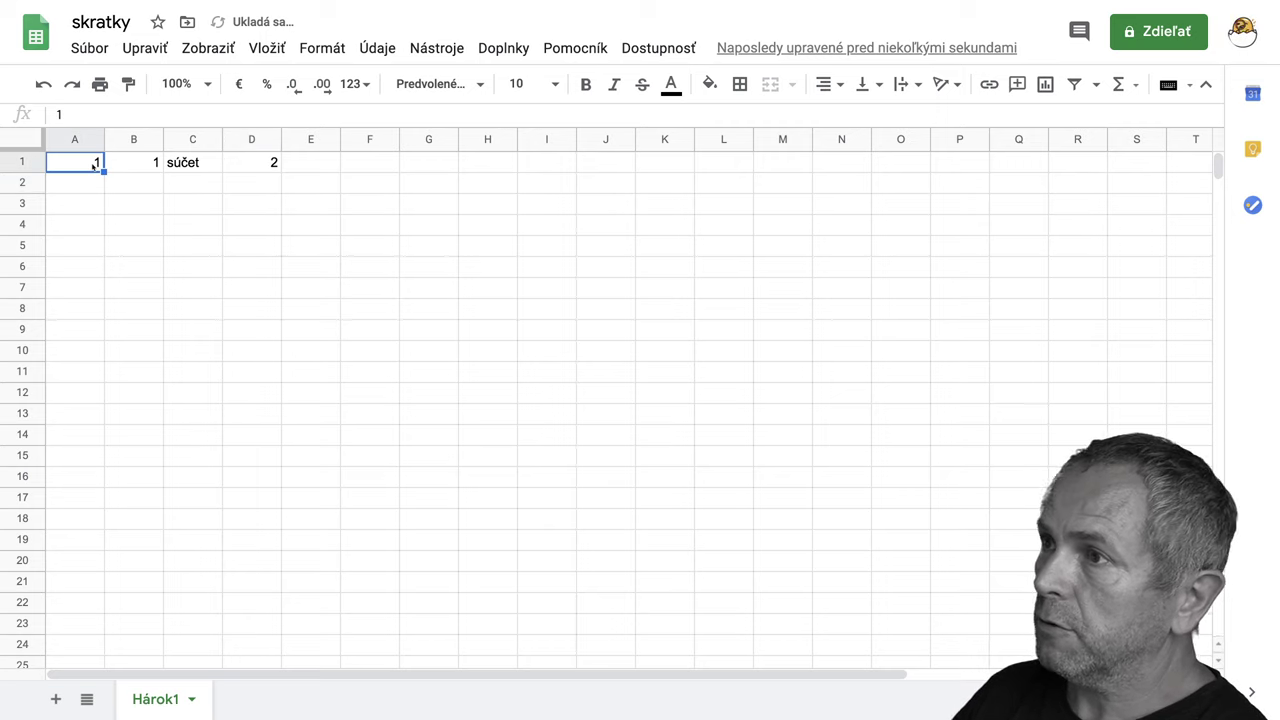
key("F2")
type("0")
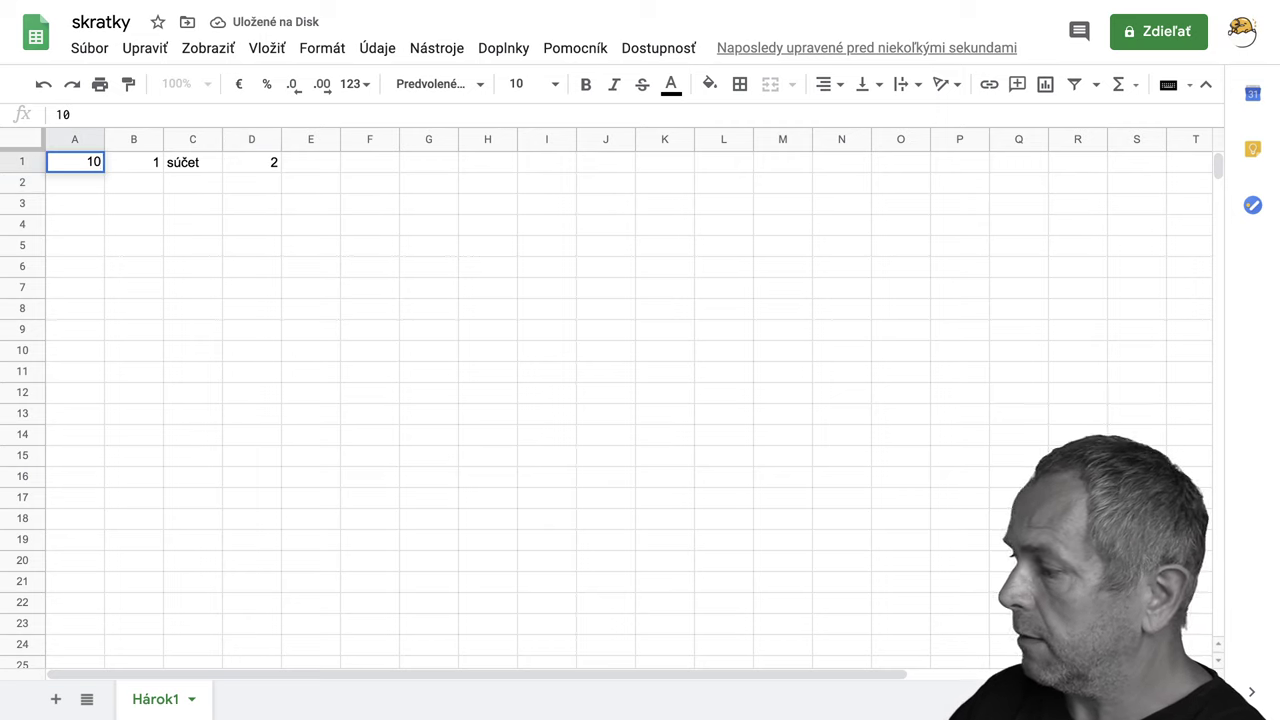
key("Return")
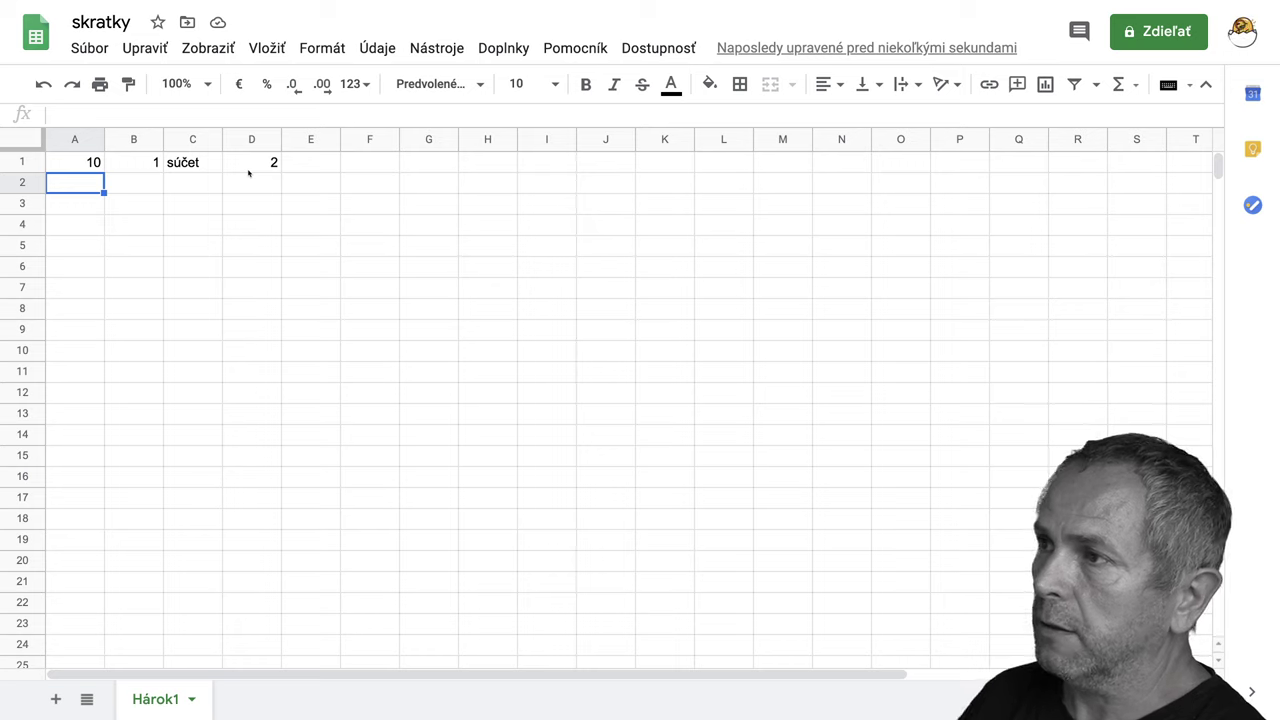
Clear cell D1 and write the addition formula =A1+b1 in it
left_click(272, 170)
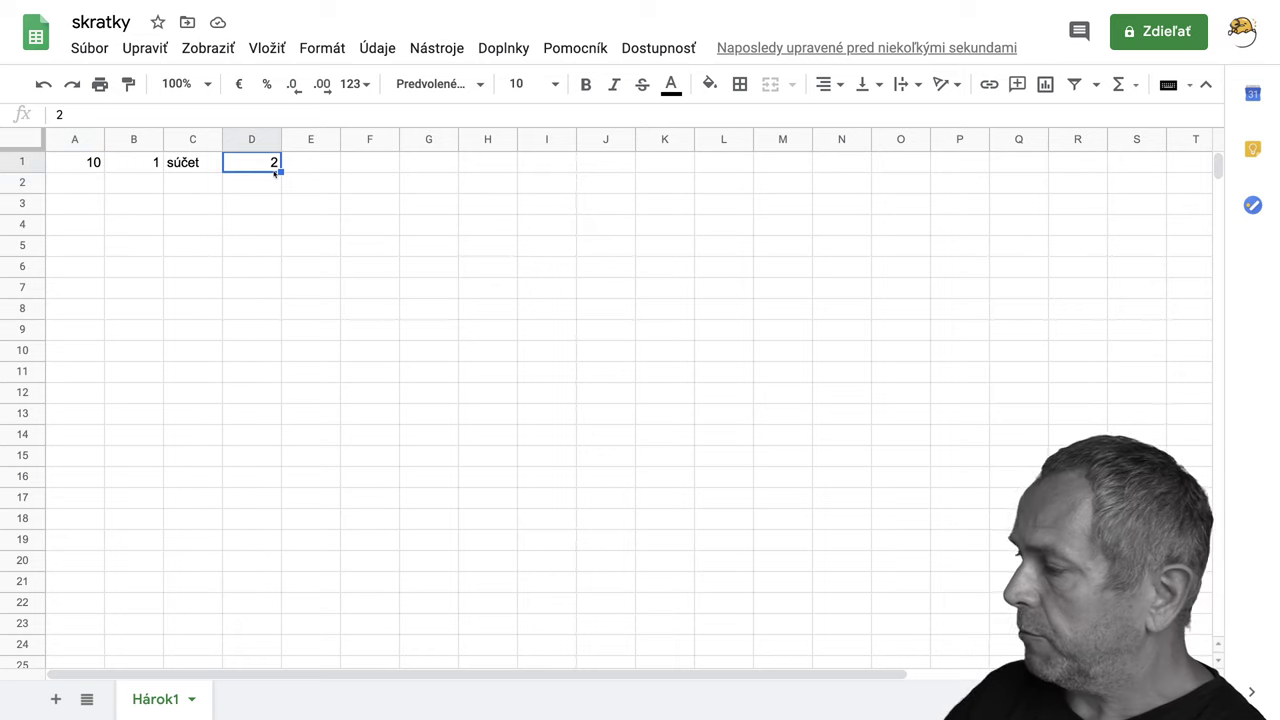
key("Delete")
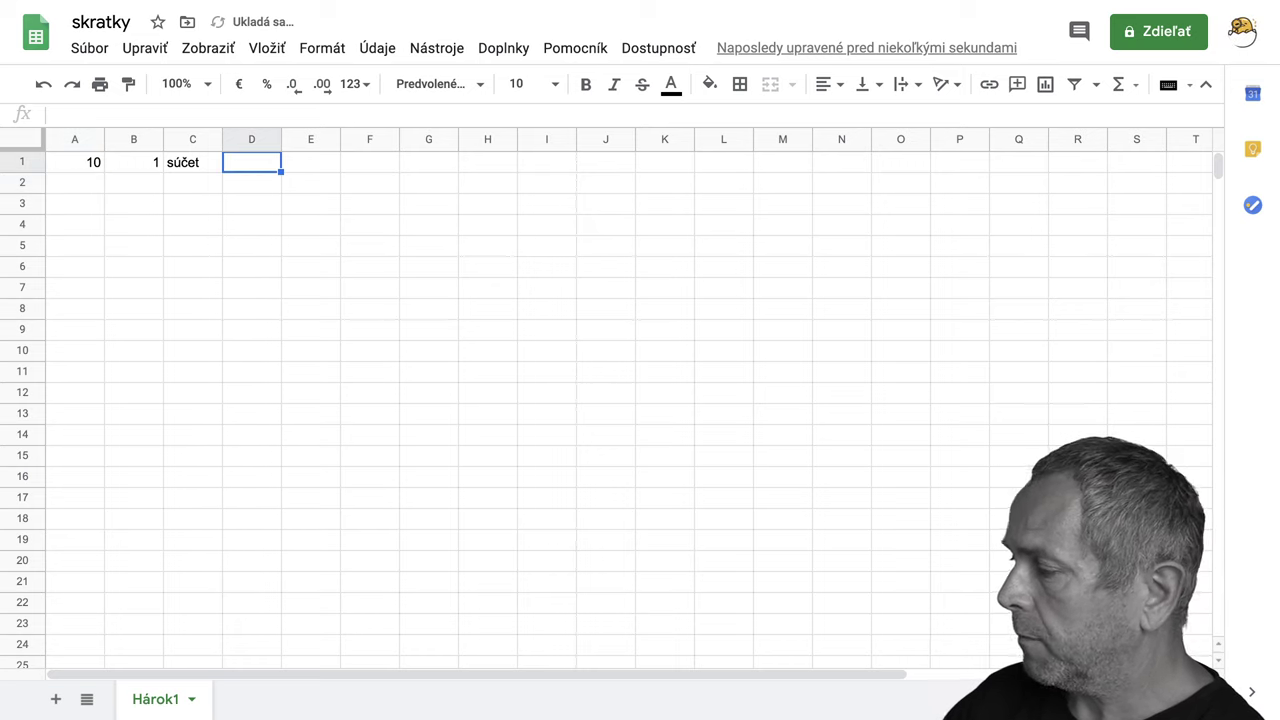
type("=")
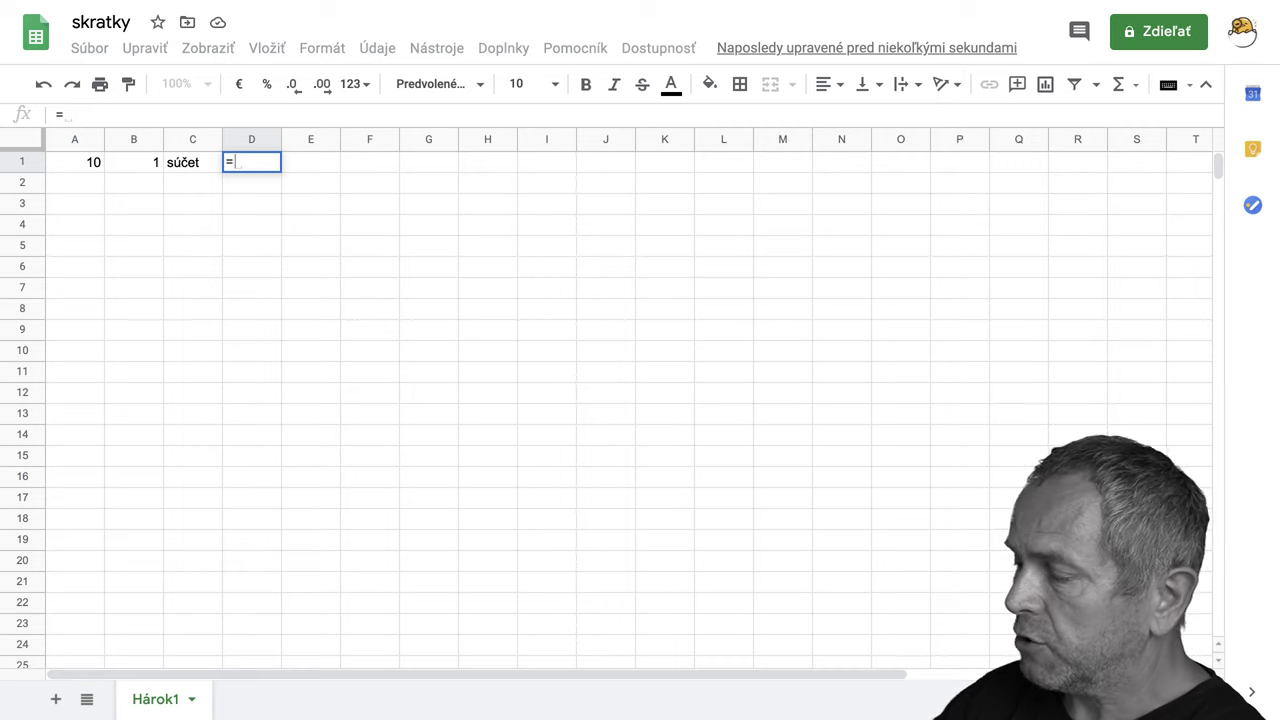
type("A1")
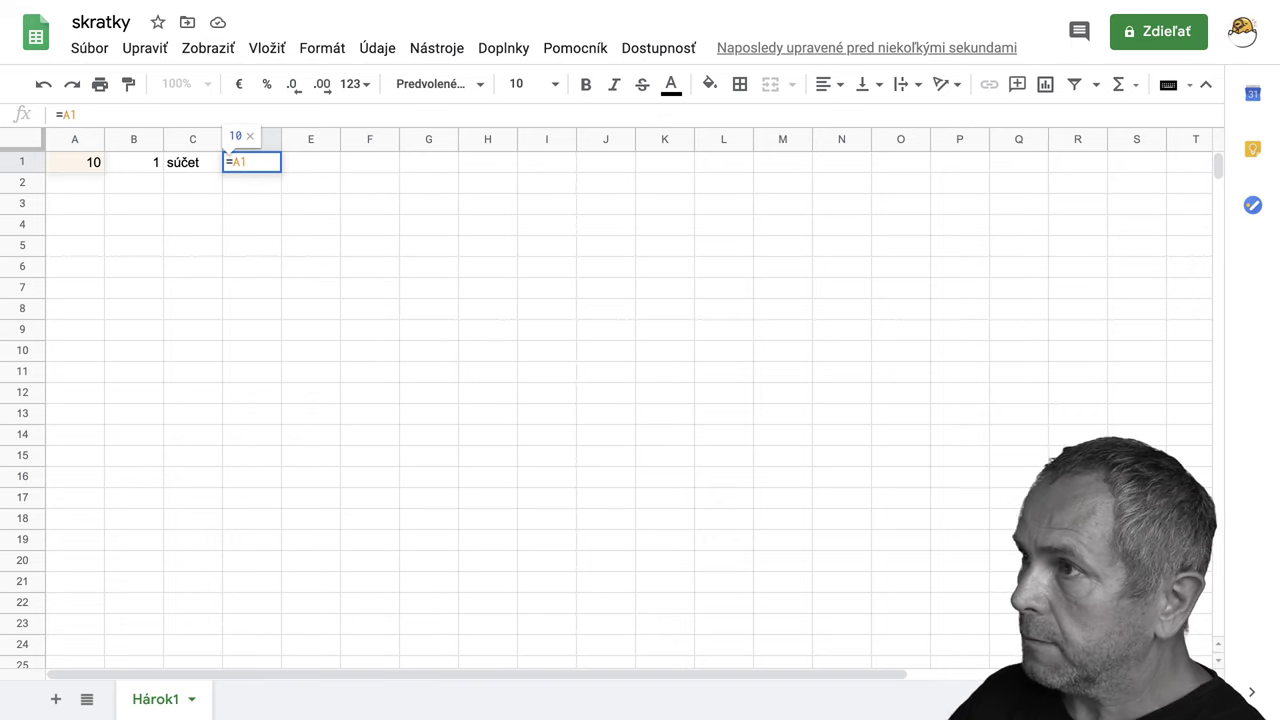
type("+")
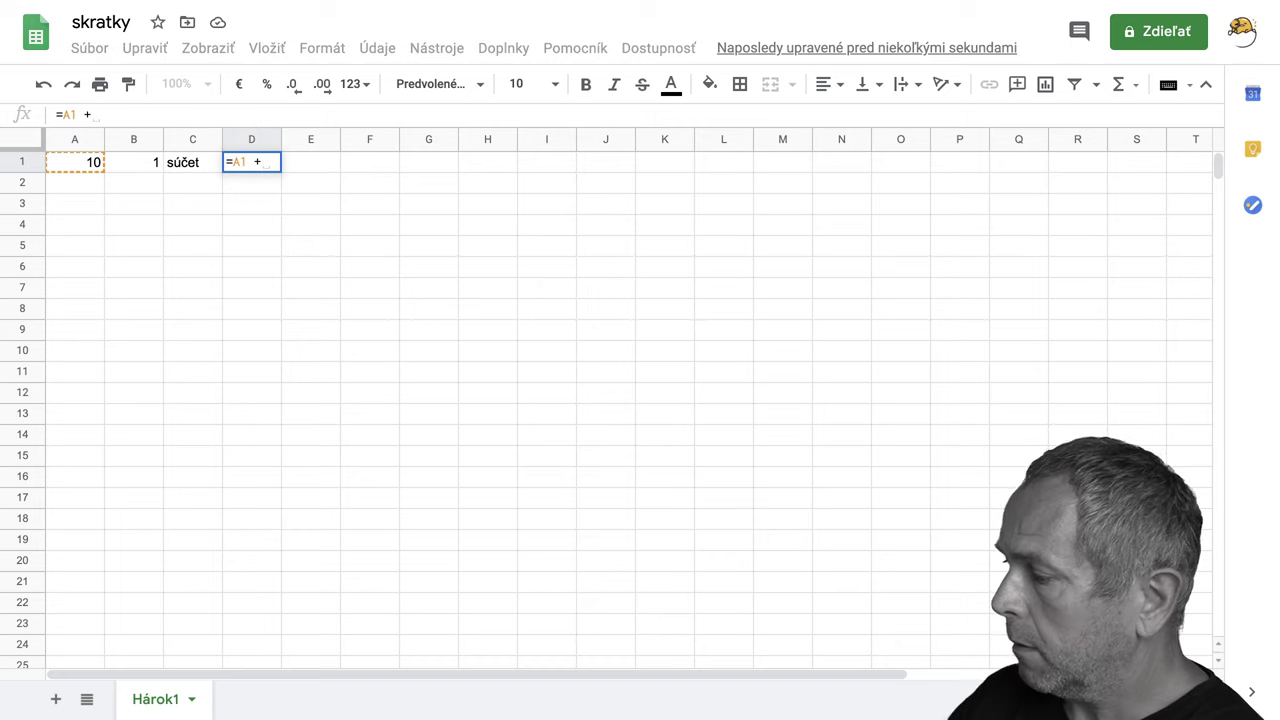
key("BackSpace")
key("BackSpace")
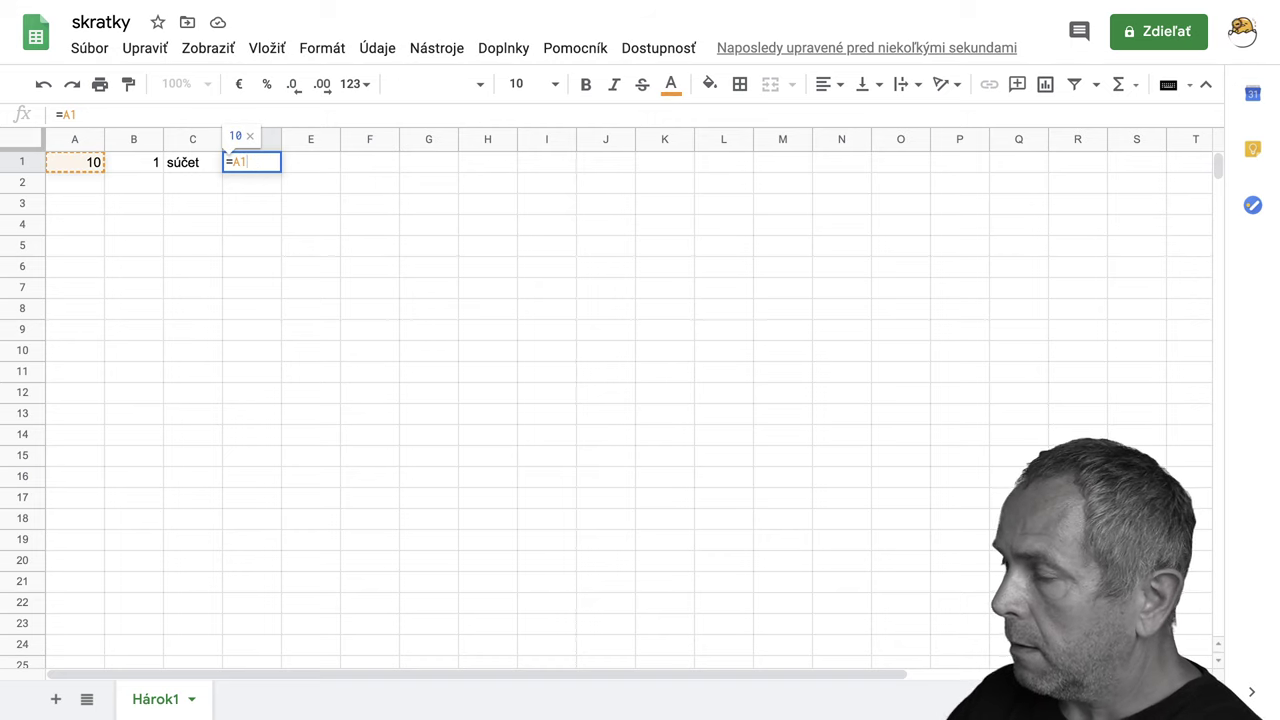
type("+")
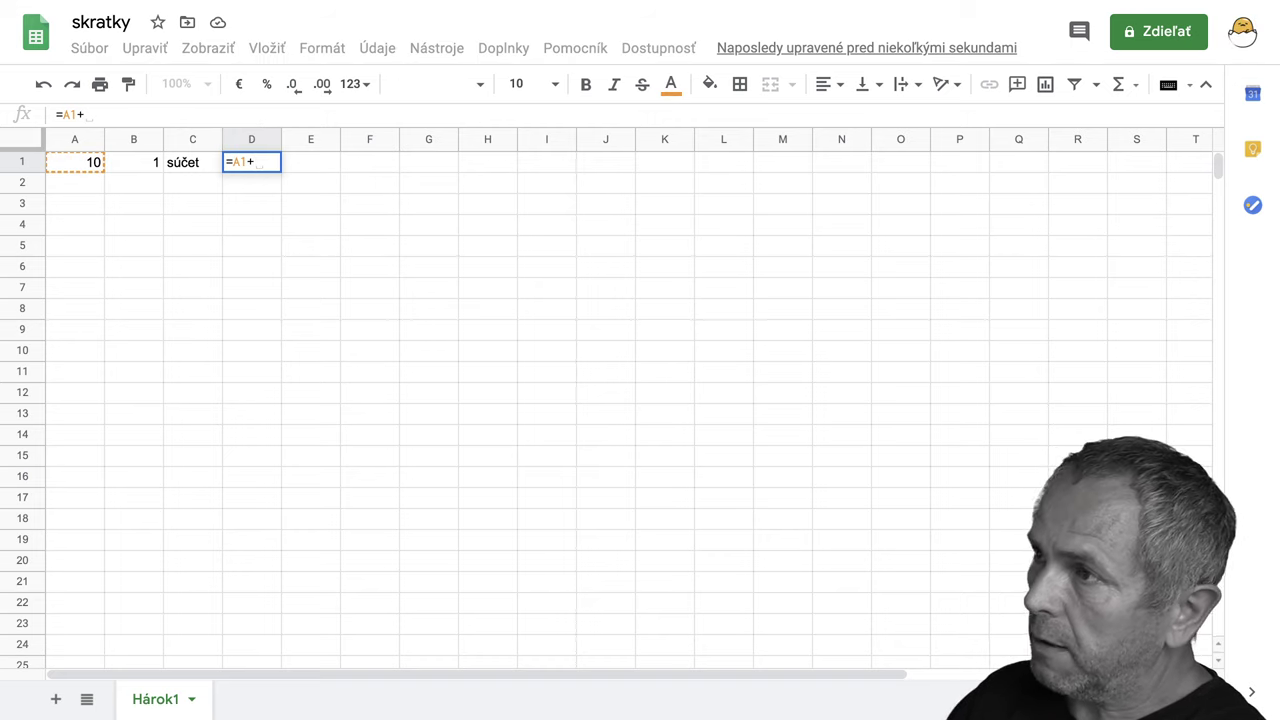
type("b1")
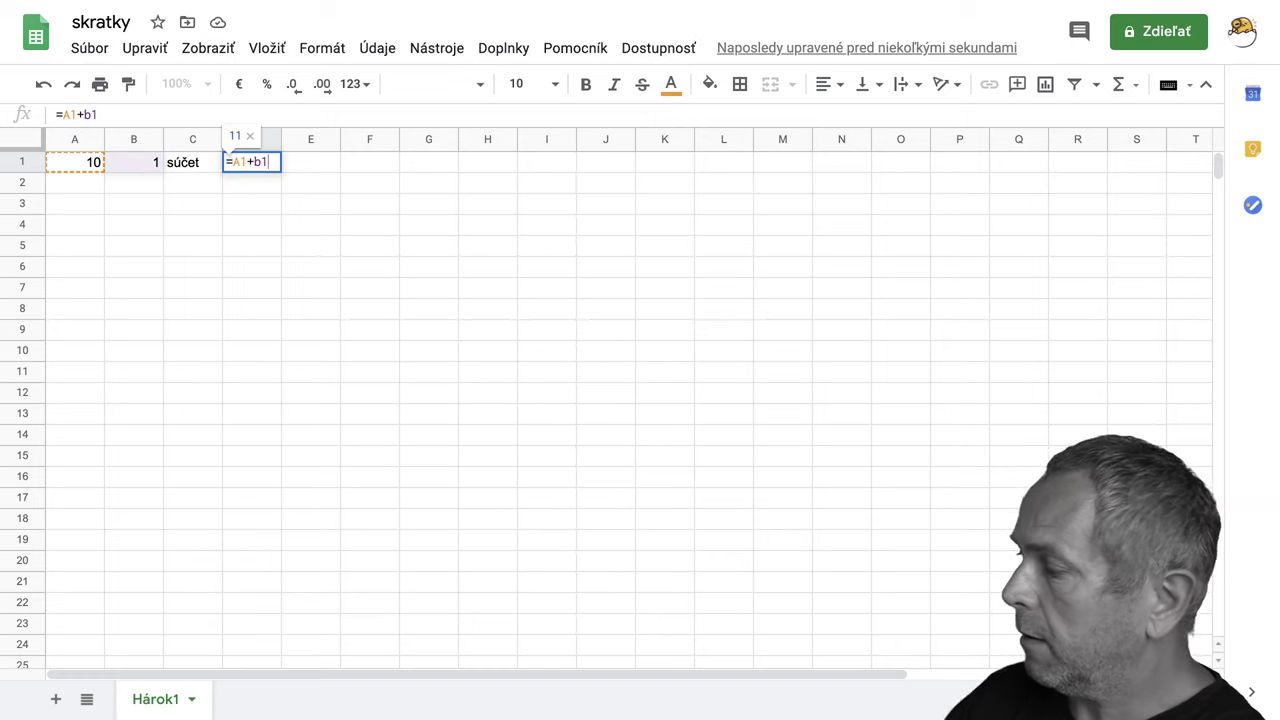
Rewrite the second reference of D1's formula with a space, as =A1+B 1, and confirm it
key("BackSpace")
key("BackSpace")
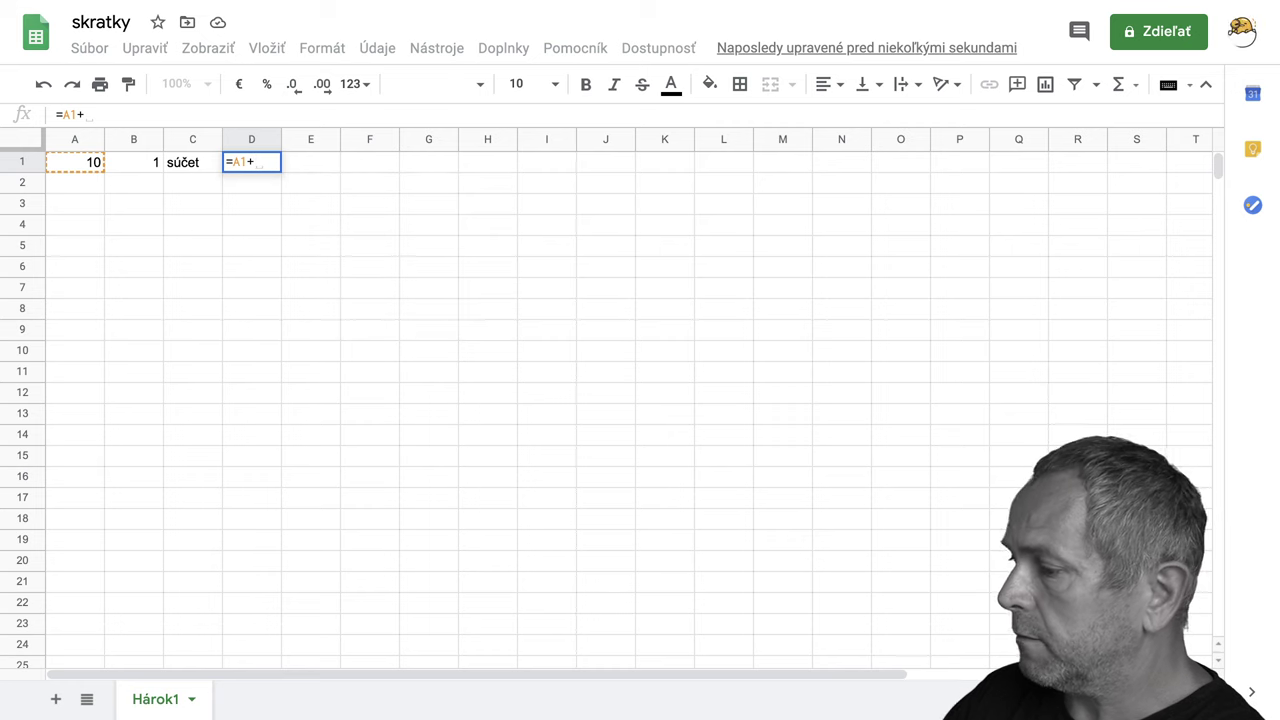
type("B")
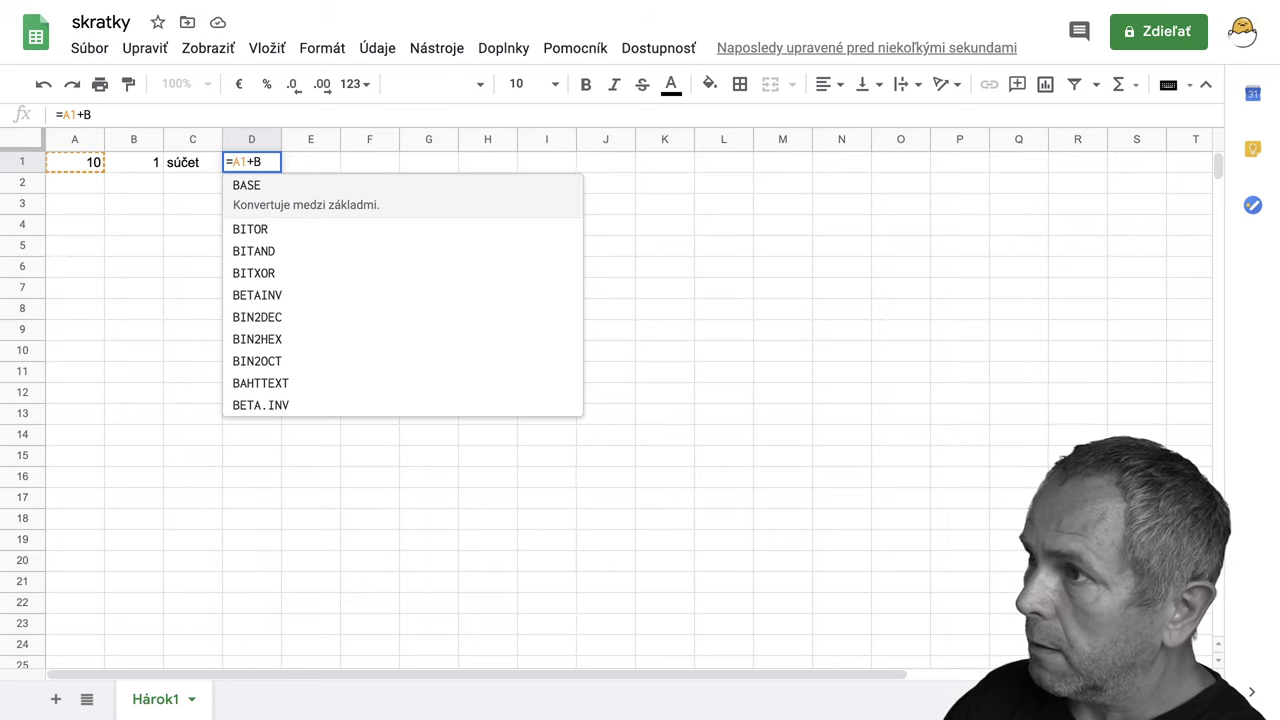
type(" 1")
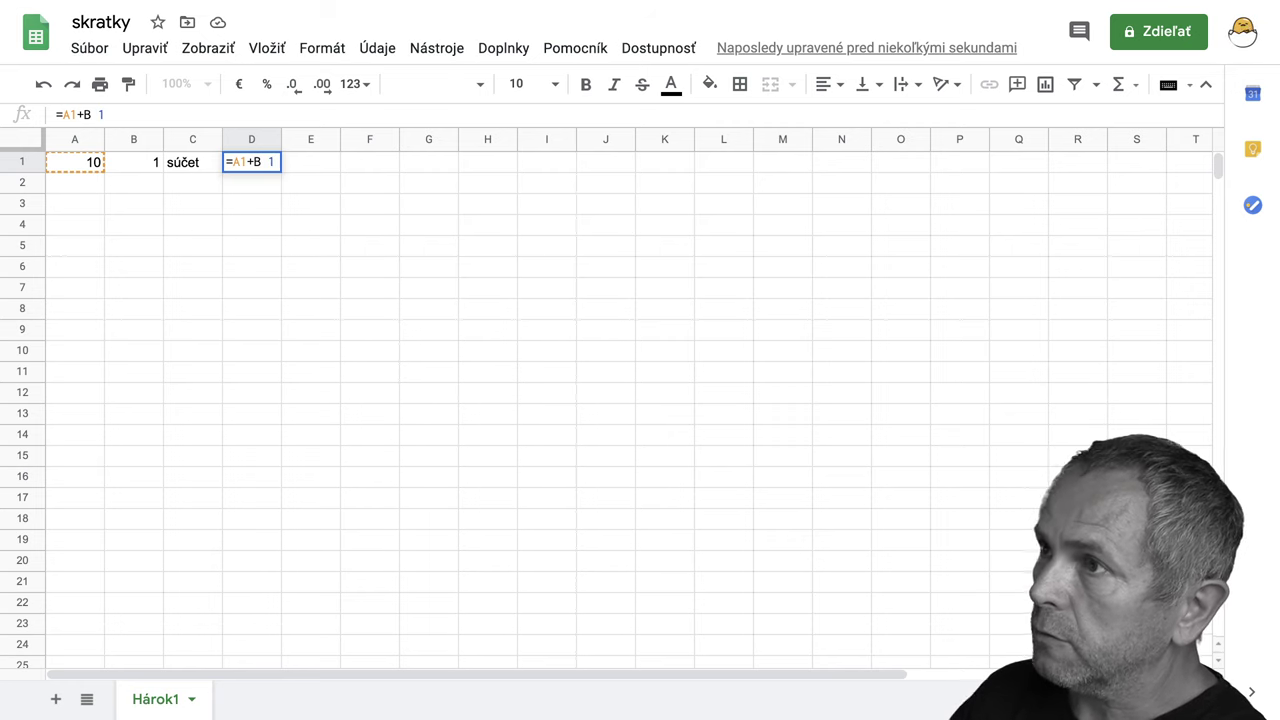
key("Return")
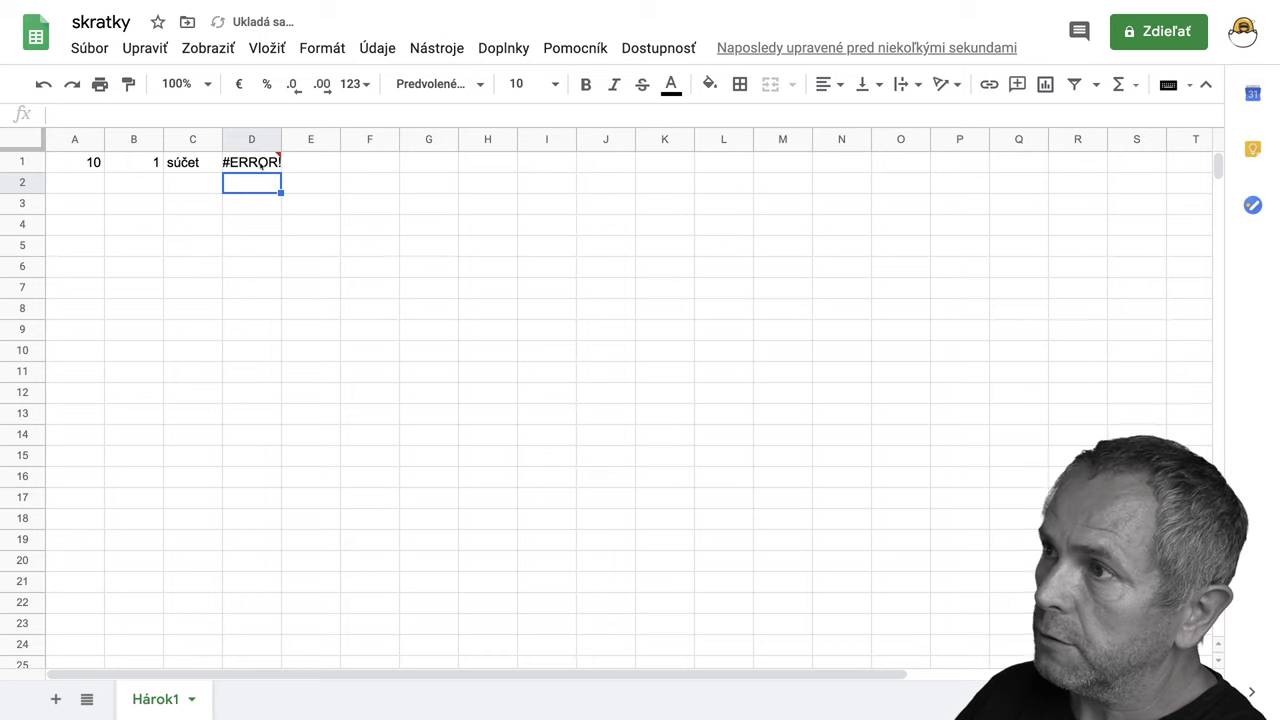
Remove the space from the formula in D1 so it reads =A1+B1, and confirm it
left_click(262, 164)
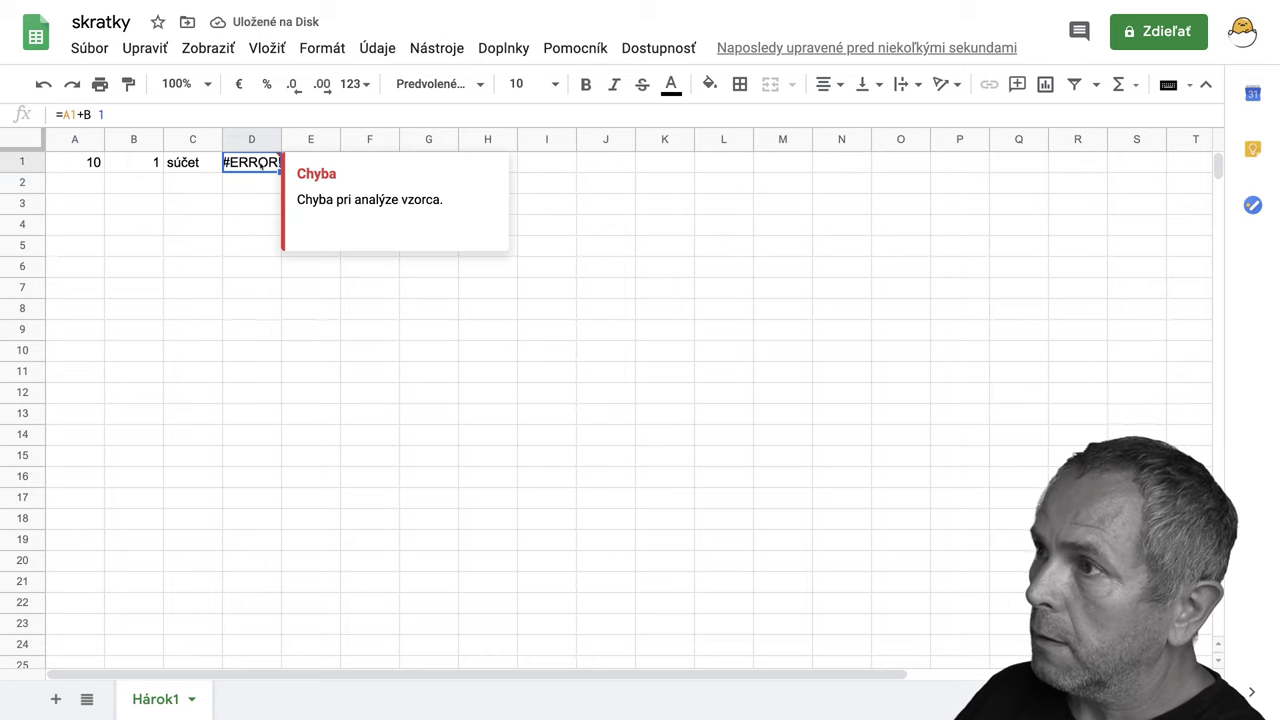
left_click(98, 114)
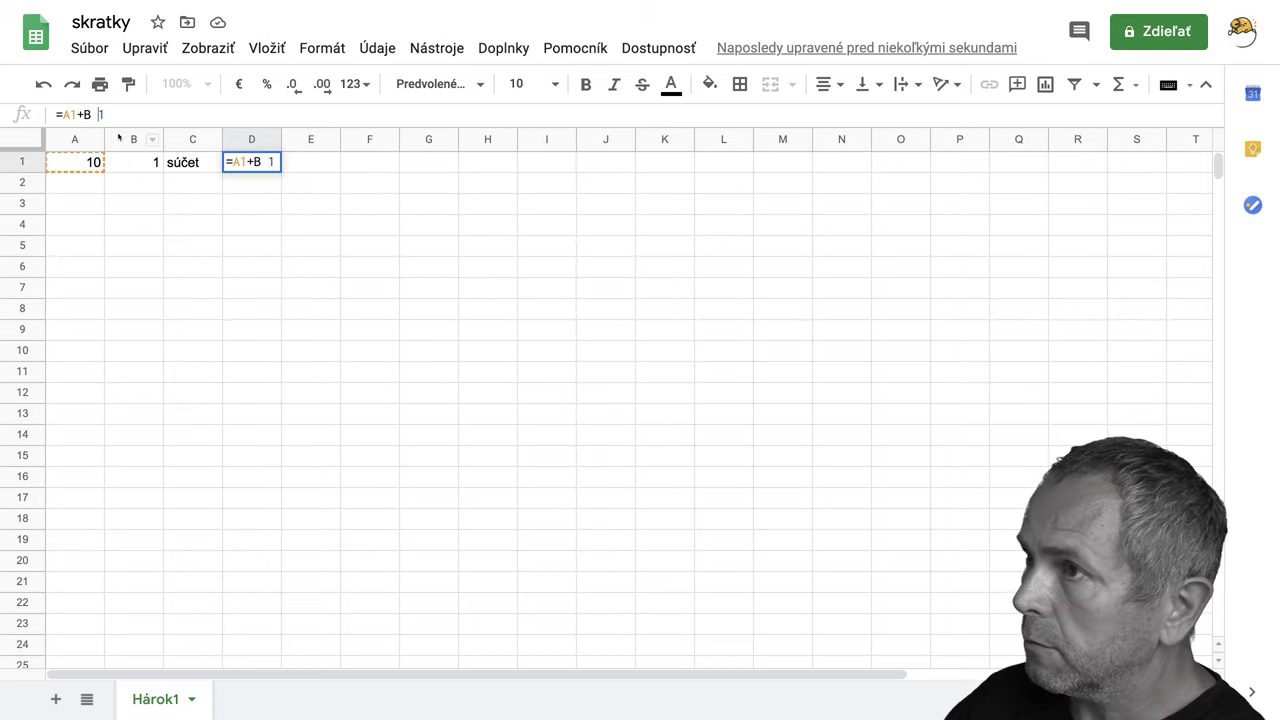
key("BackSpace")
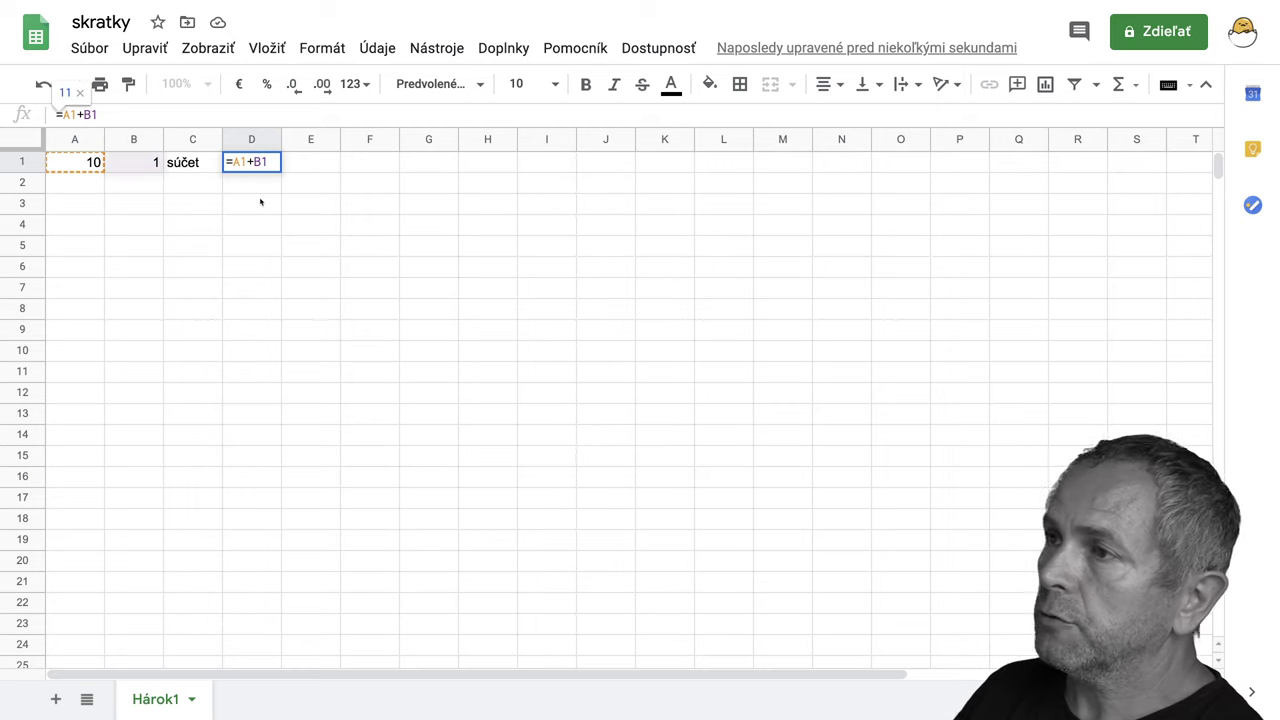
mouse_move(237, 163)
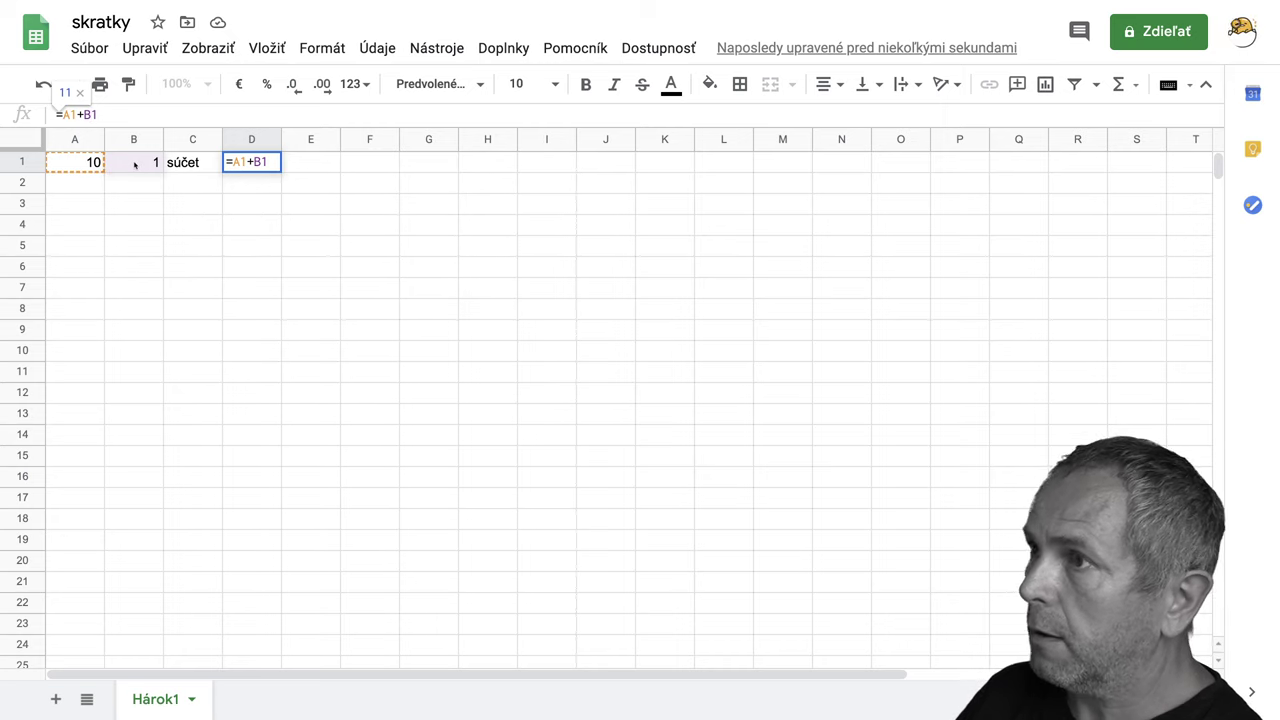
left_click(138, 165)
Open the formula in D1 to check which cells it references, and close it unchanged
left_click(252, 163)
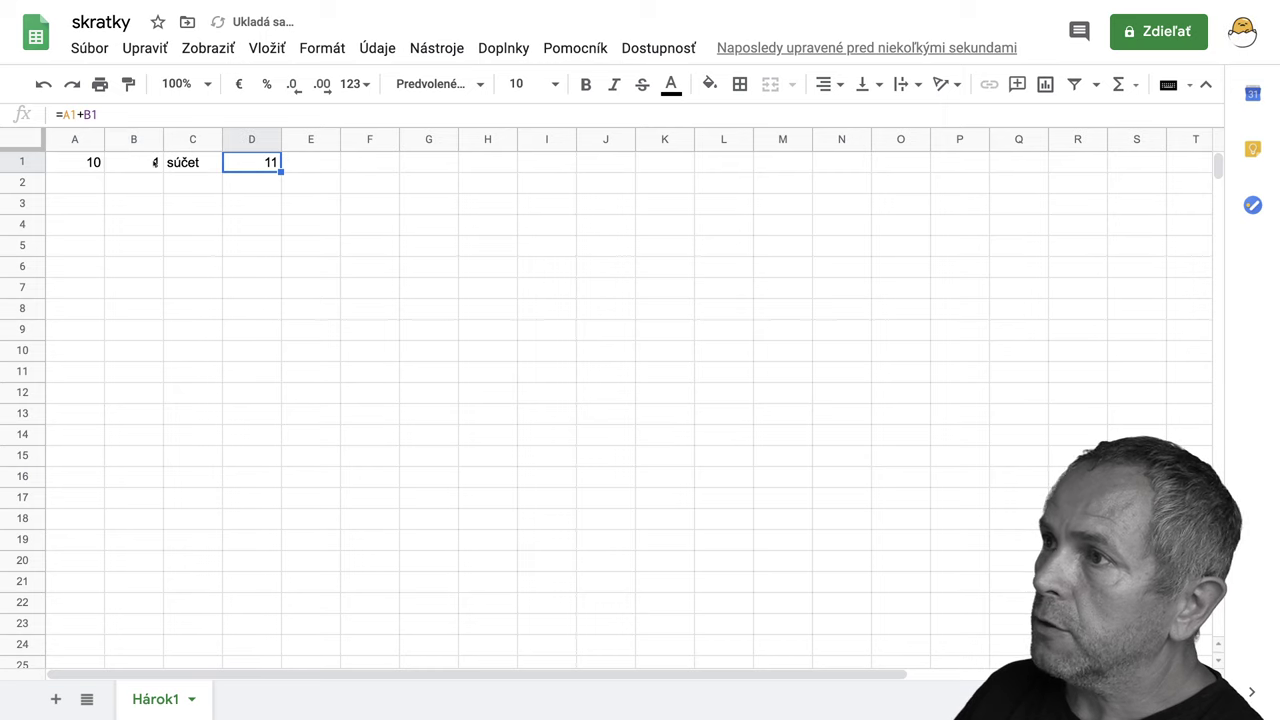
key("F2")
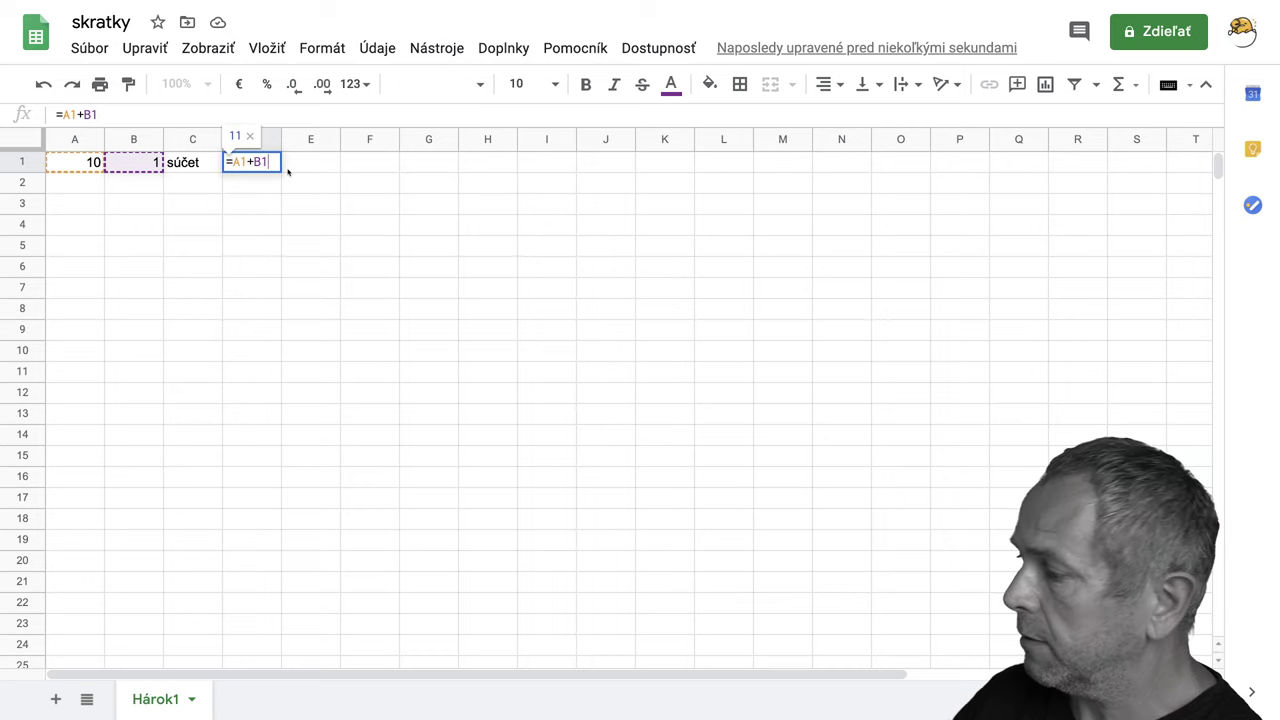
key("Return")
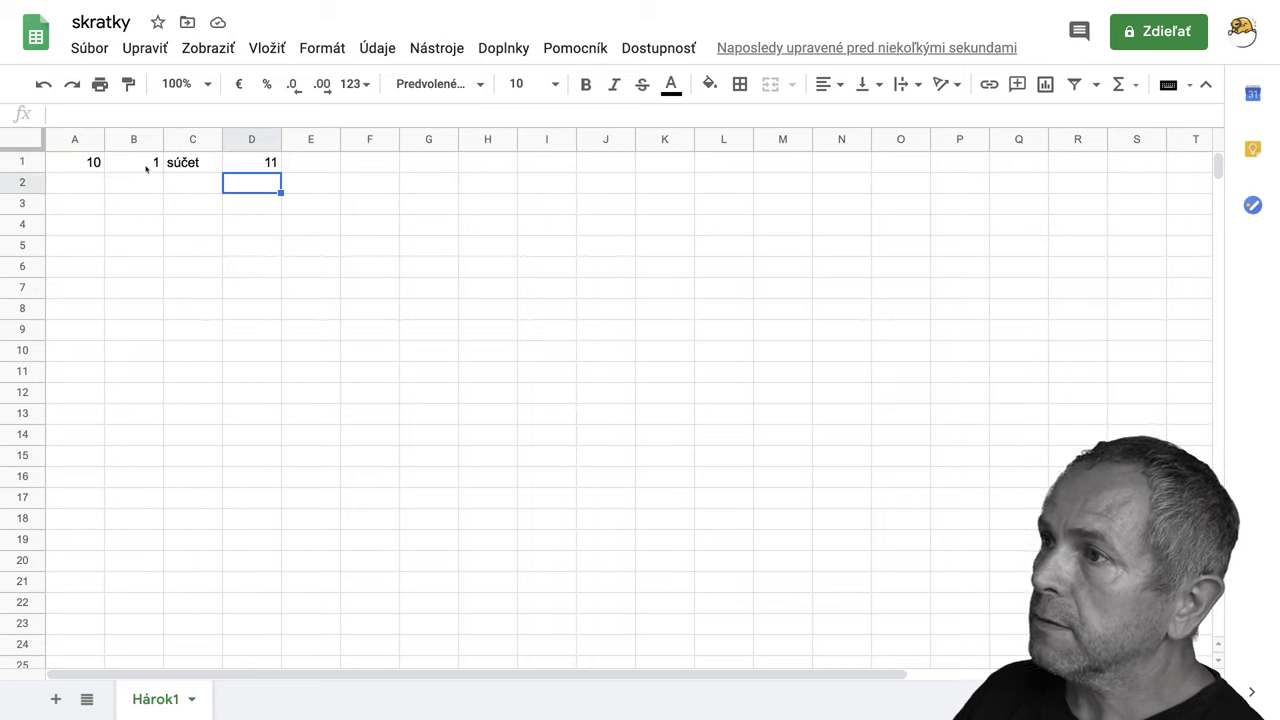
Change the number in cell B1 to 10
left_click(146, 168)
double_click(146, 168)
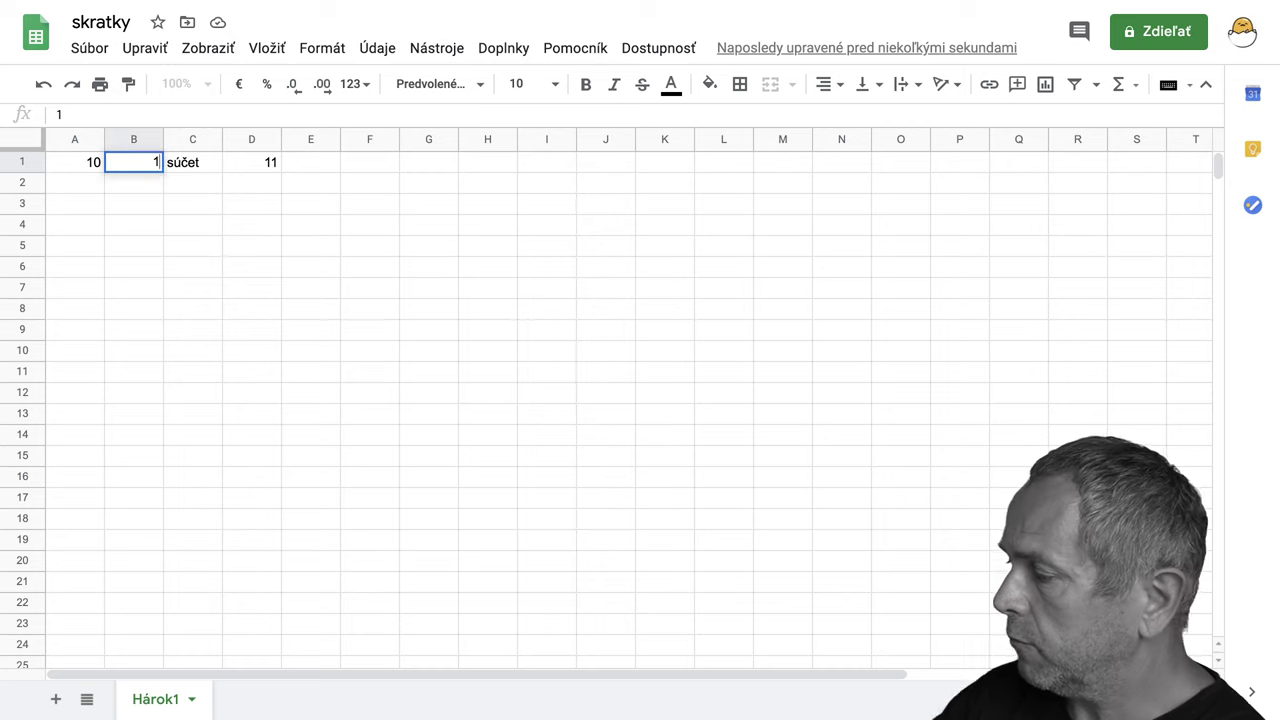
type("0")
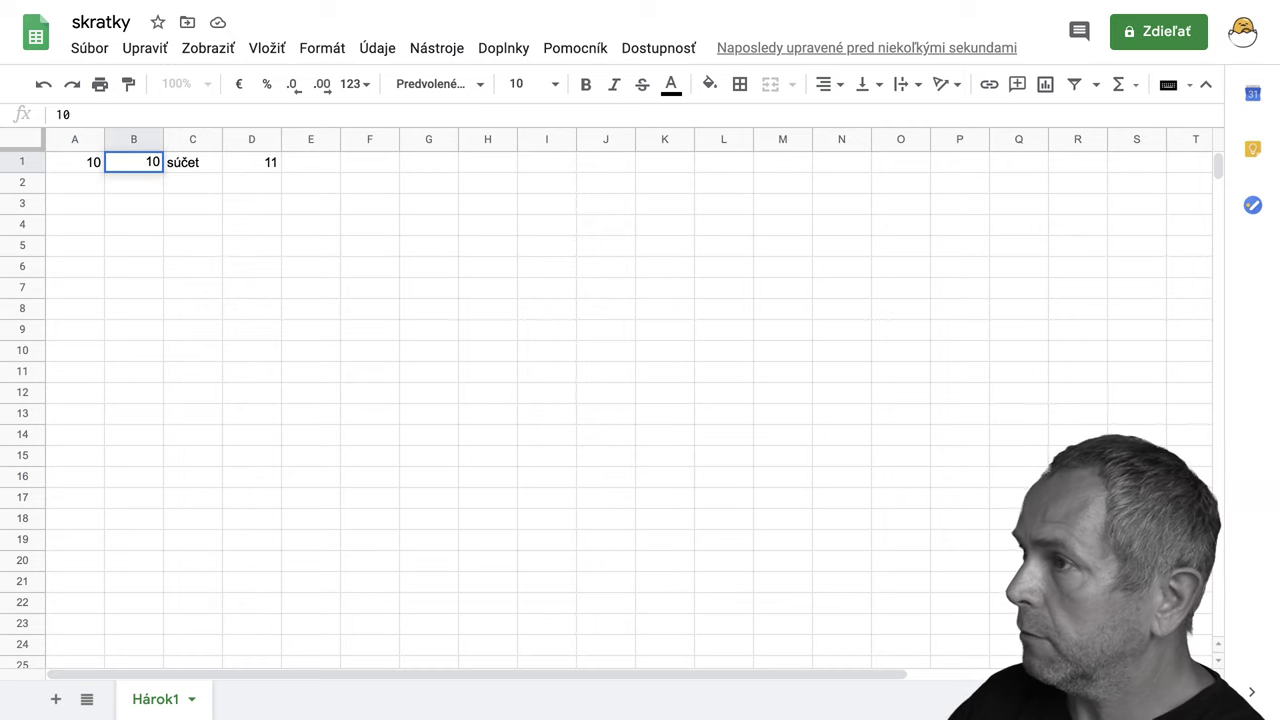
key("Return")
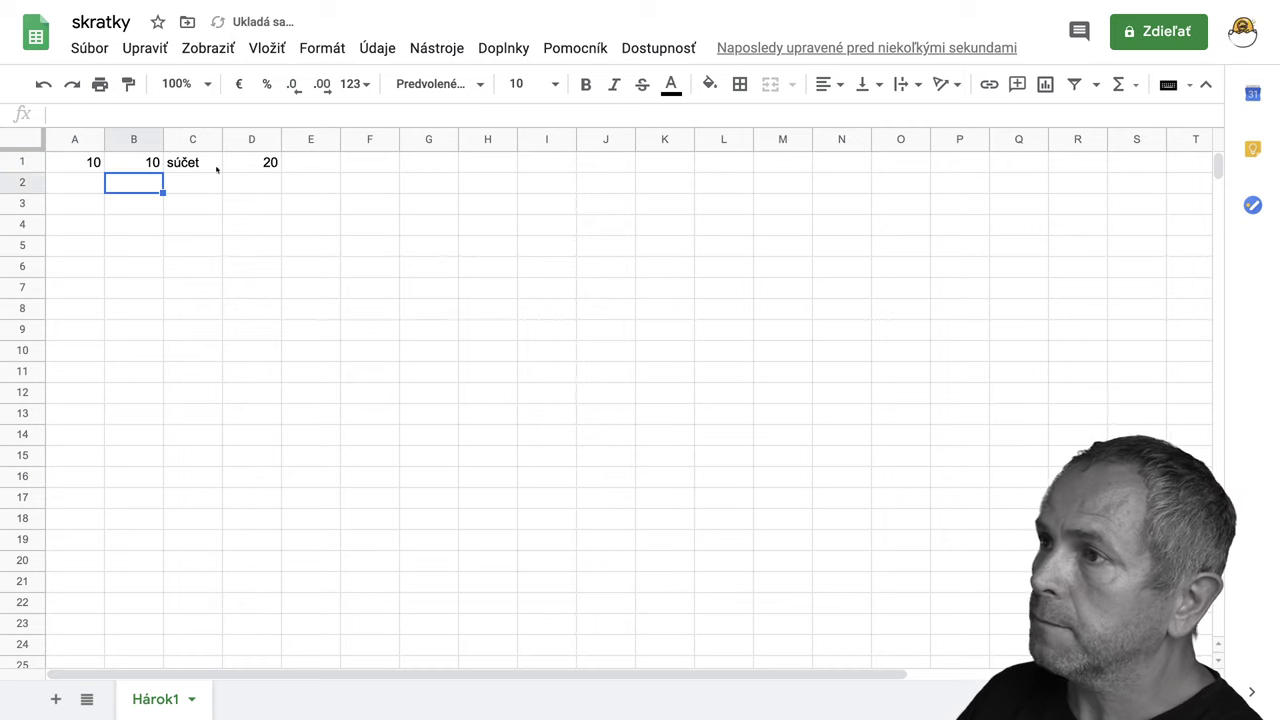
Enter 6 in cell A2 and 4 in cell B2
left_click(93, 186)
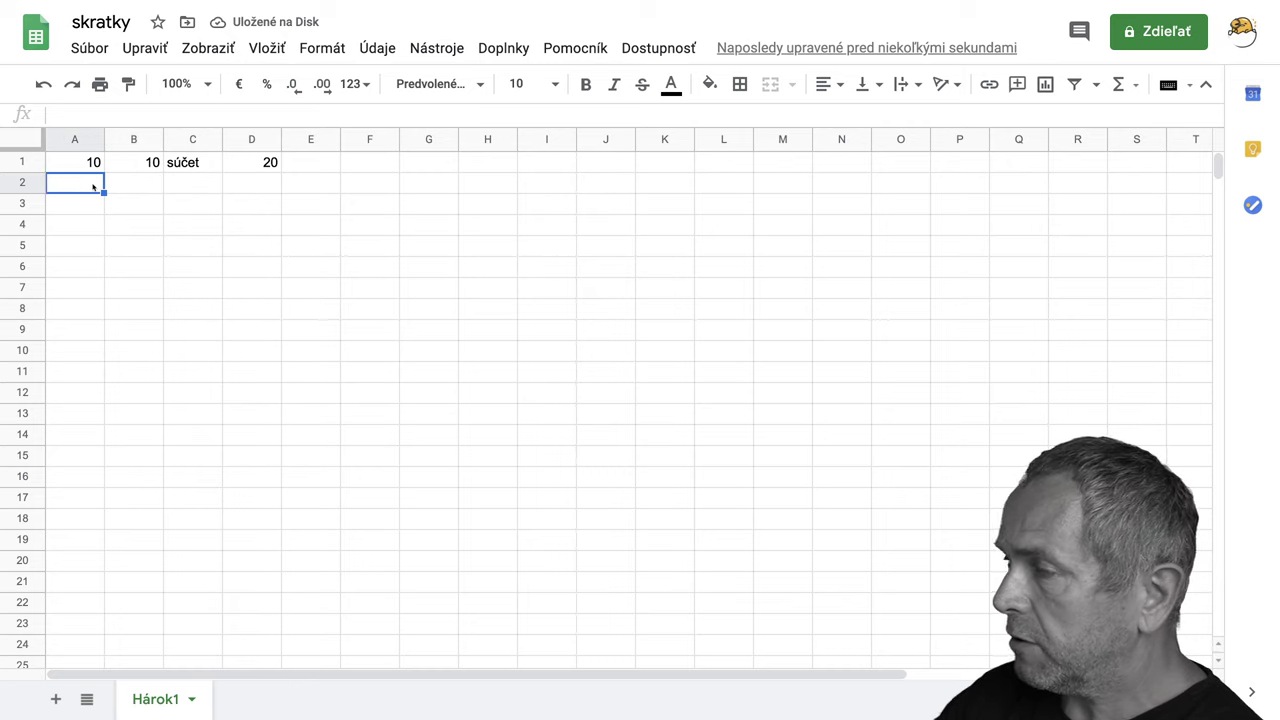
type("6")
left_click(145, 187)
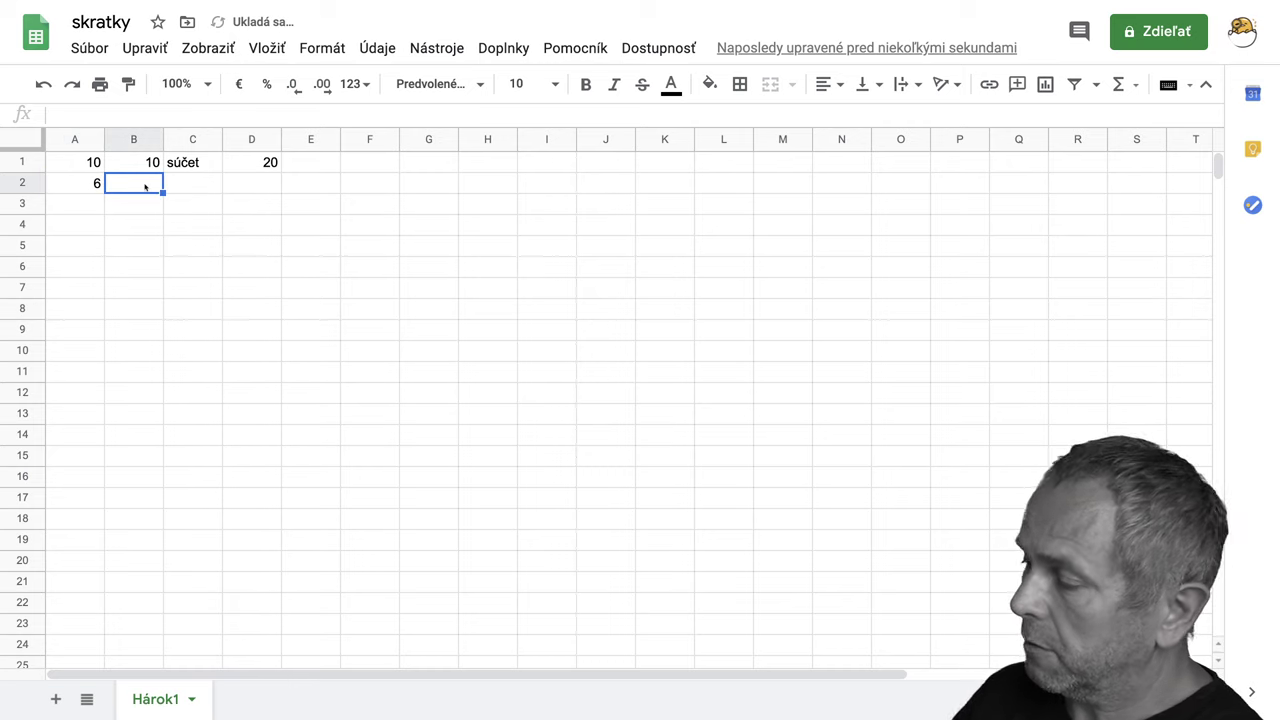
type("4")
key("Return")
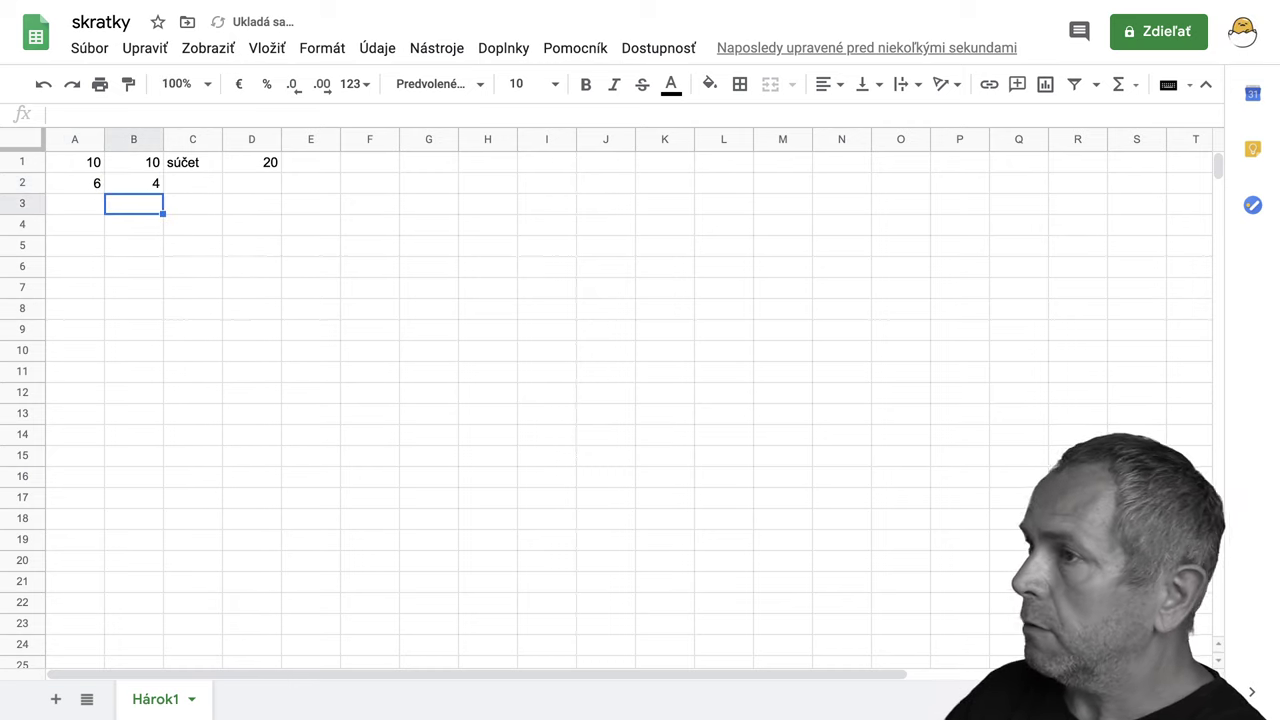
Fill the "súčet" label from C1 down through C4
left_click(185, 166)
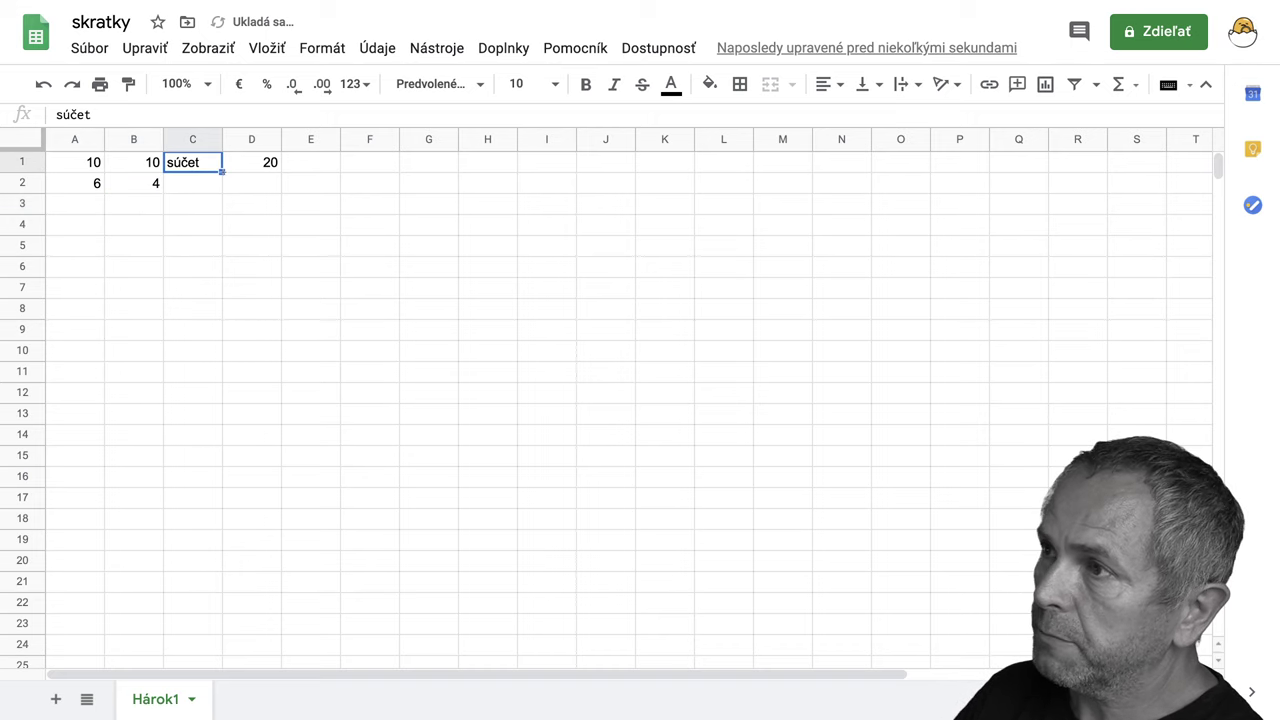
left_click_drag(222, 172, 222, 224)
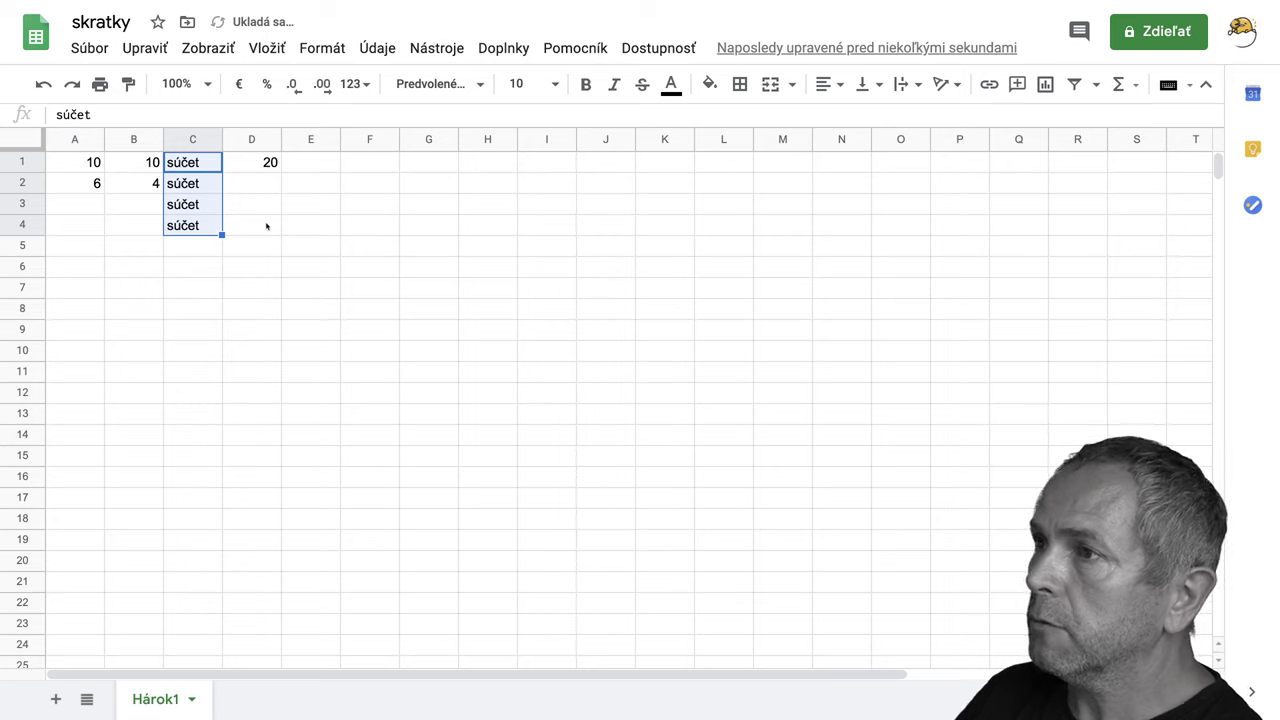
Add the numbers in A2 and B2 with the formula =A2+B2 in cell D2
left_click(257, 188)
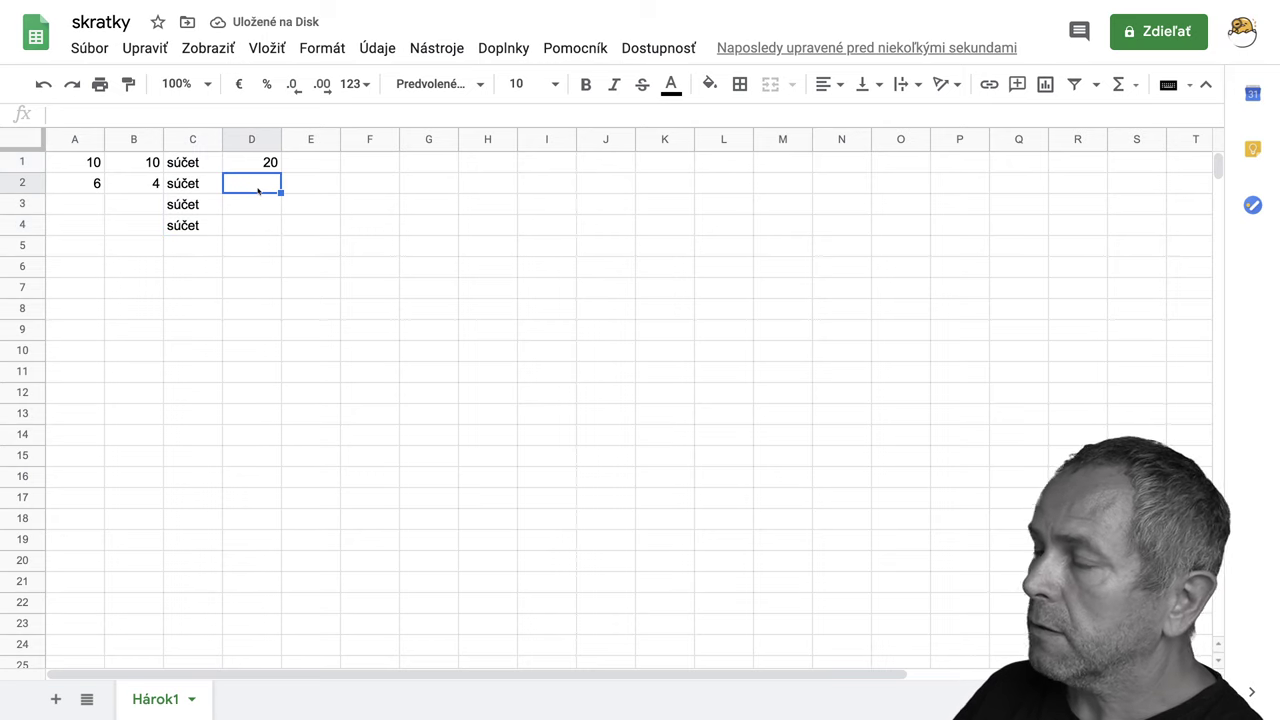
type("=")
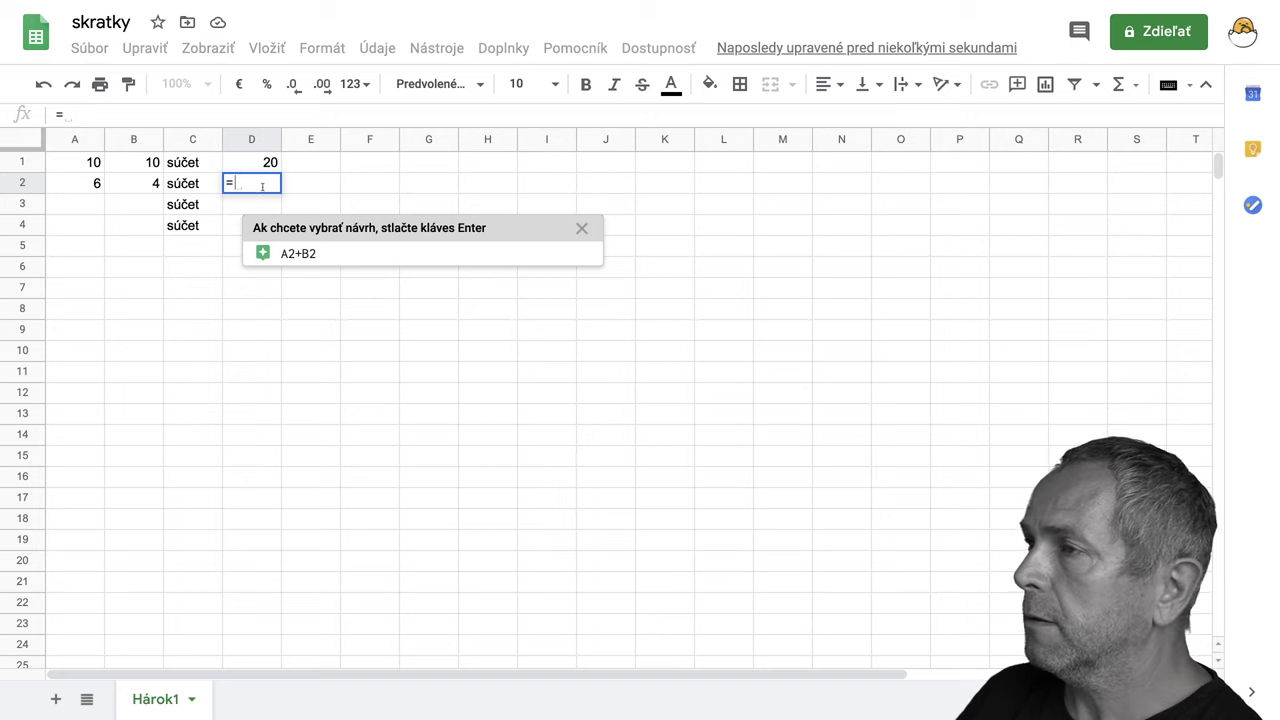
left_click(82, 192)
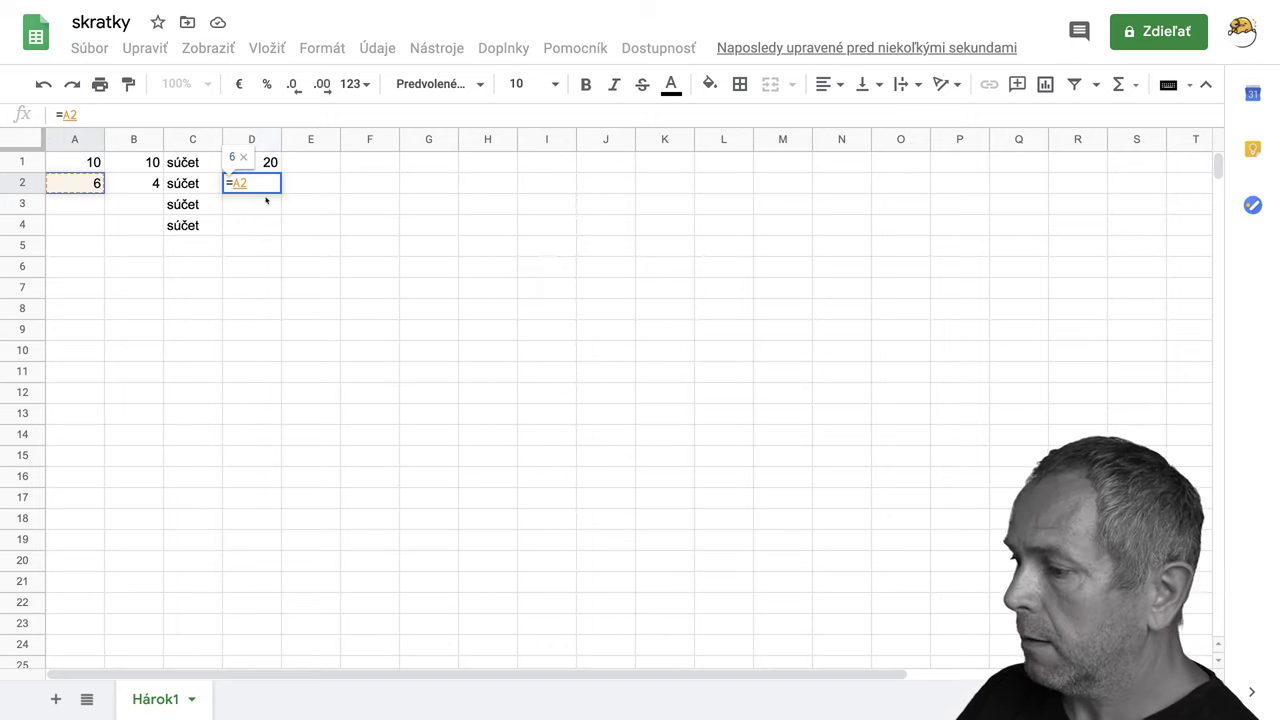
type("+")
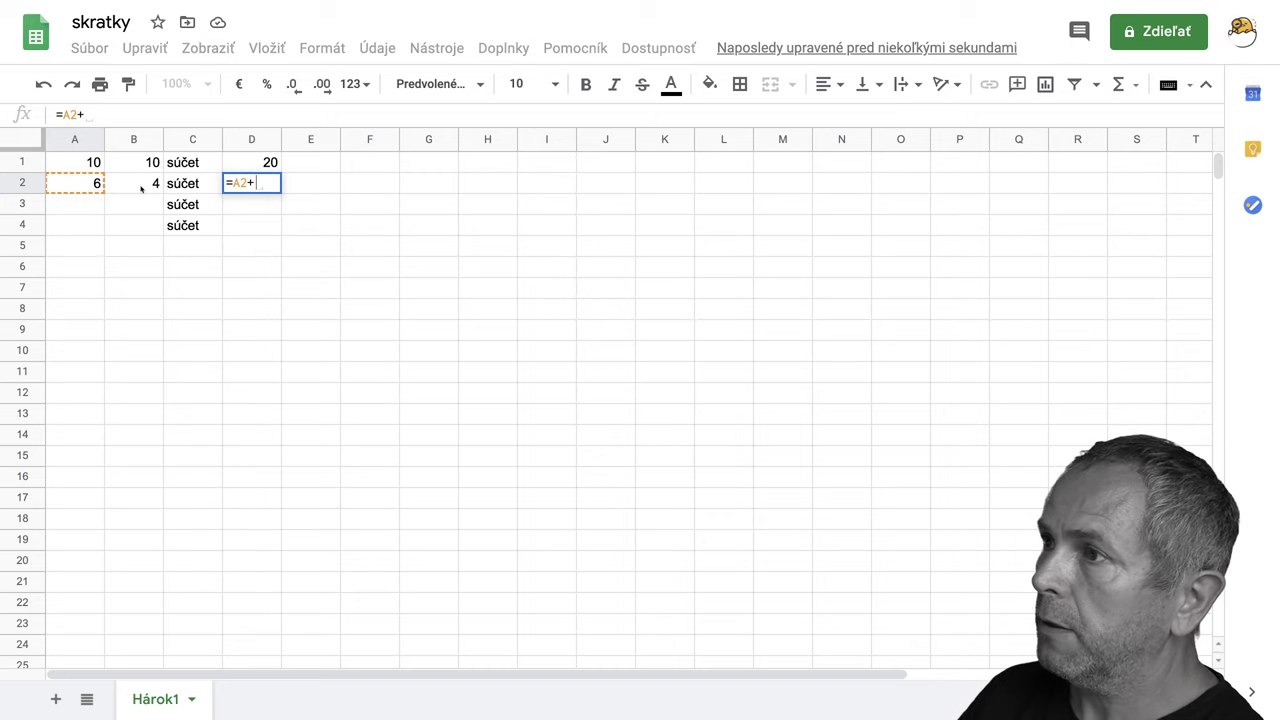
left_click(141, 187)
key("Return")
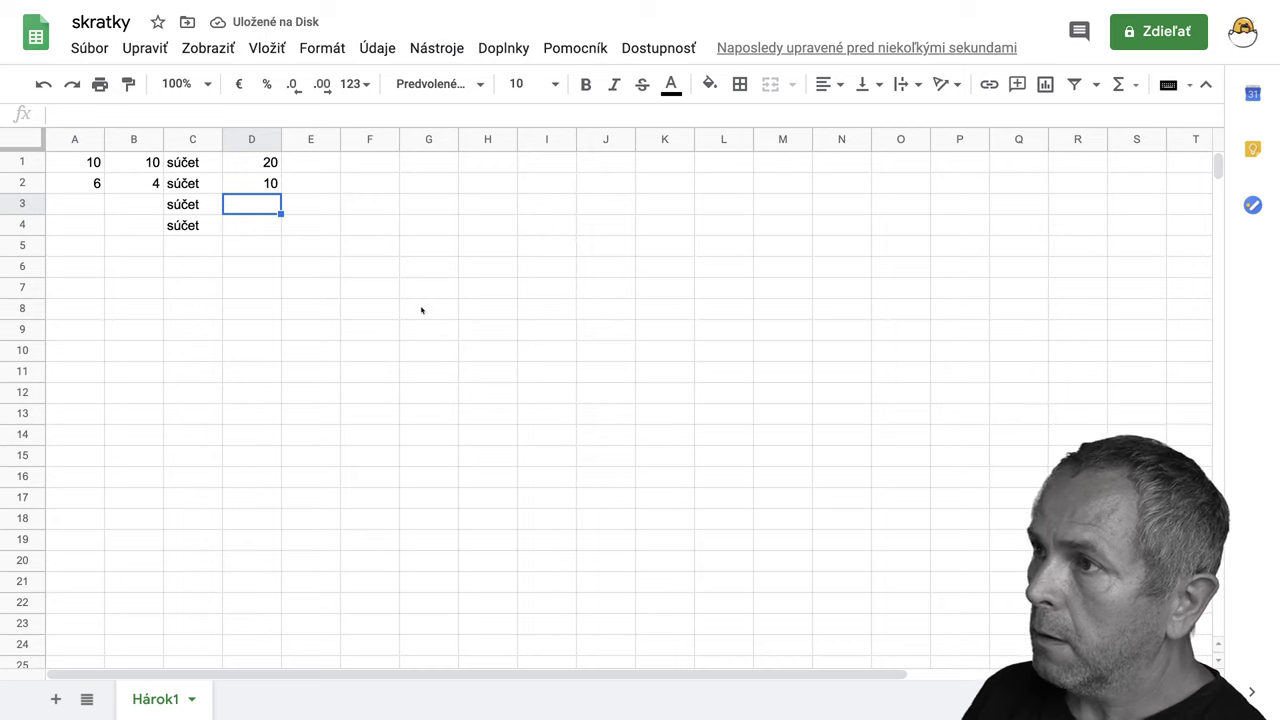
Enter 3 in A3 and 5 in B3, and 2 in A4 and 4 in B4
scroll(288, 213, "right", 1)
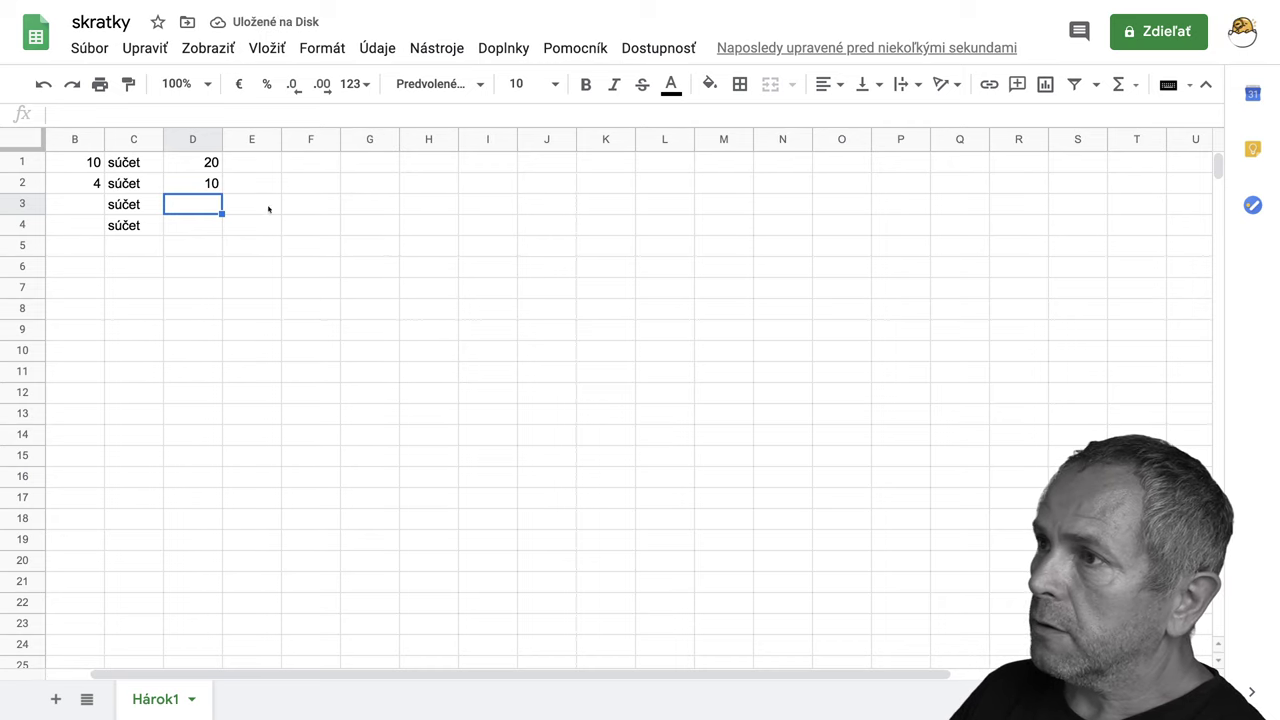
scroll(125, 670, "left", 1)
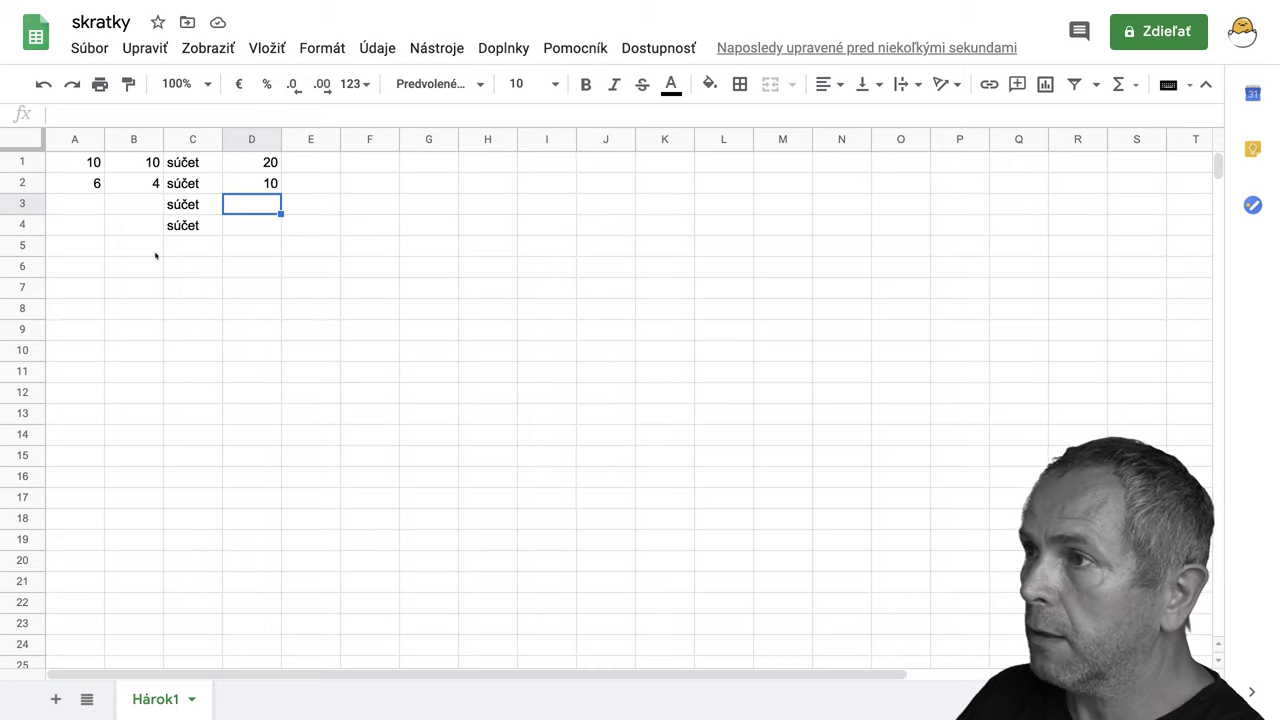
left_click(88, 205)
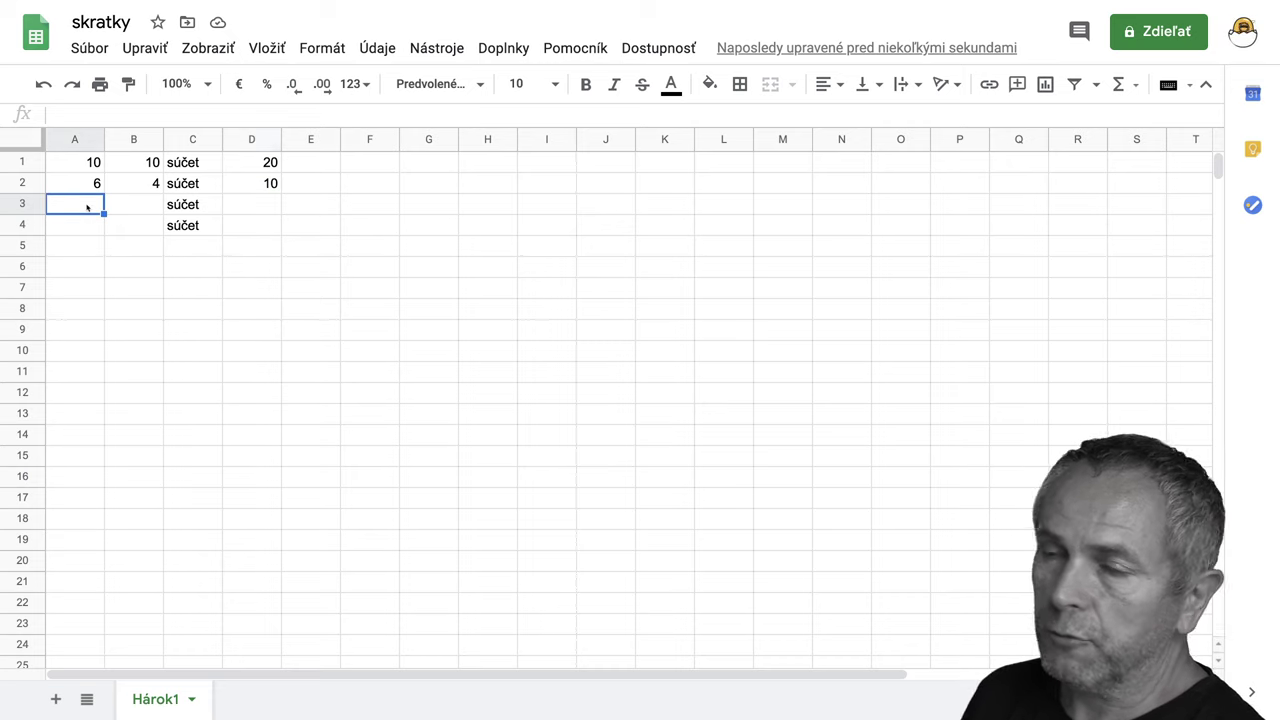
type("3")
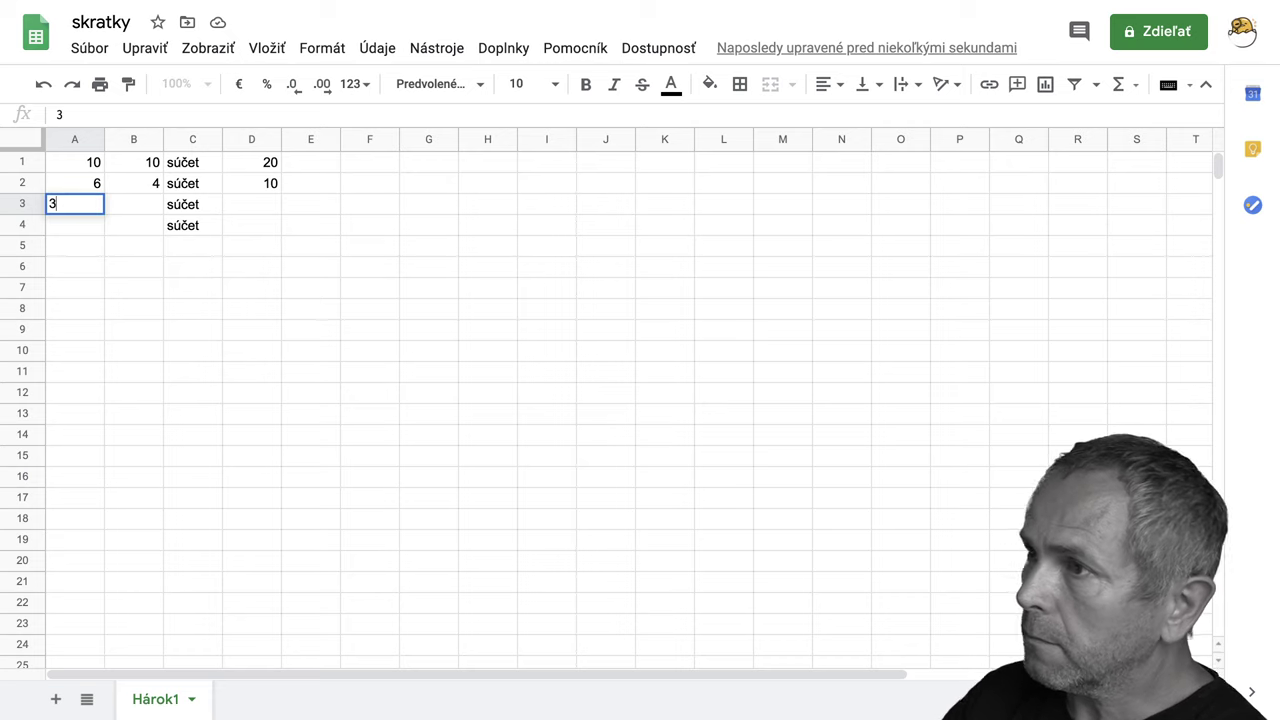
left_click(148, 209)
type("5")
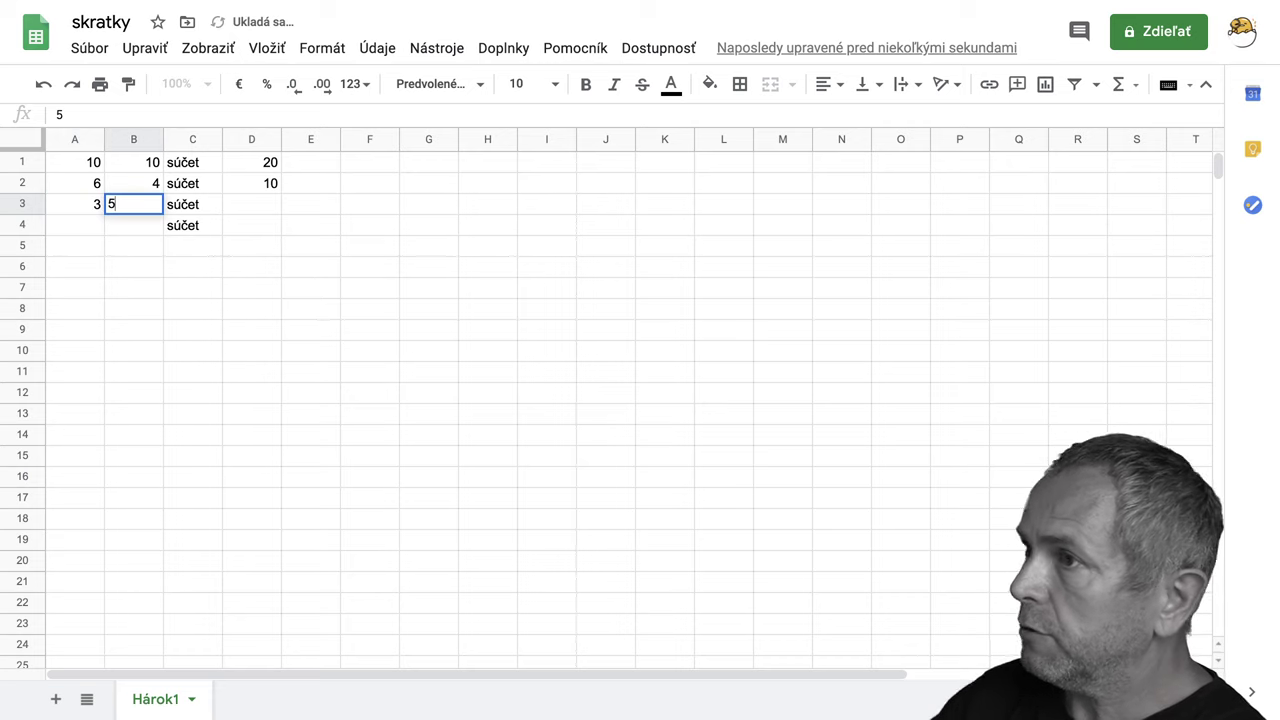
left_click(92, 230)
type("2")
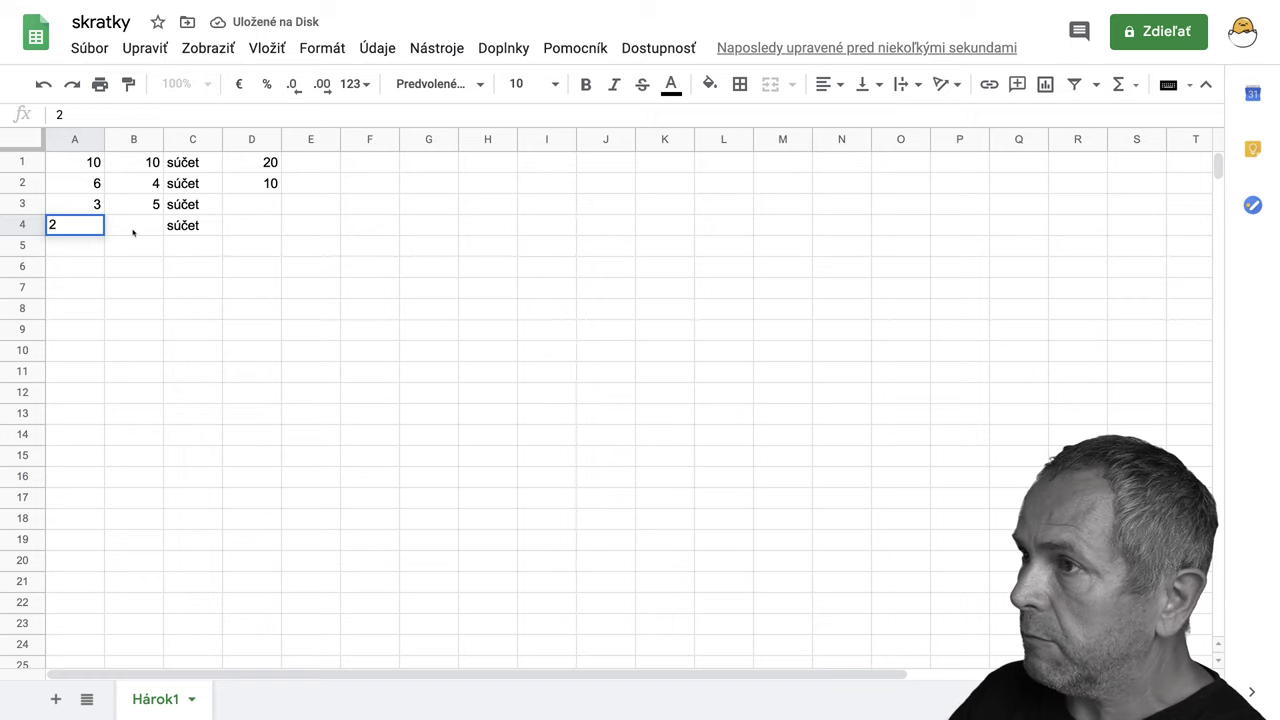
left_click(145, 230)
type("4")
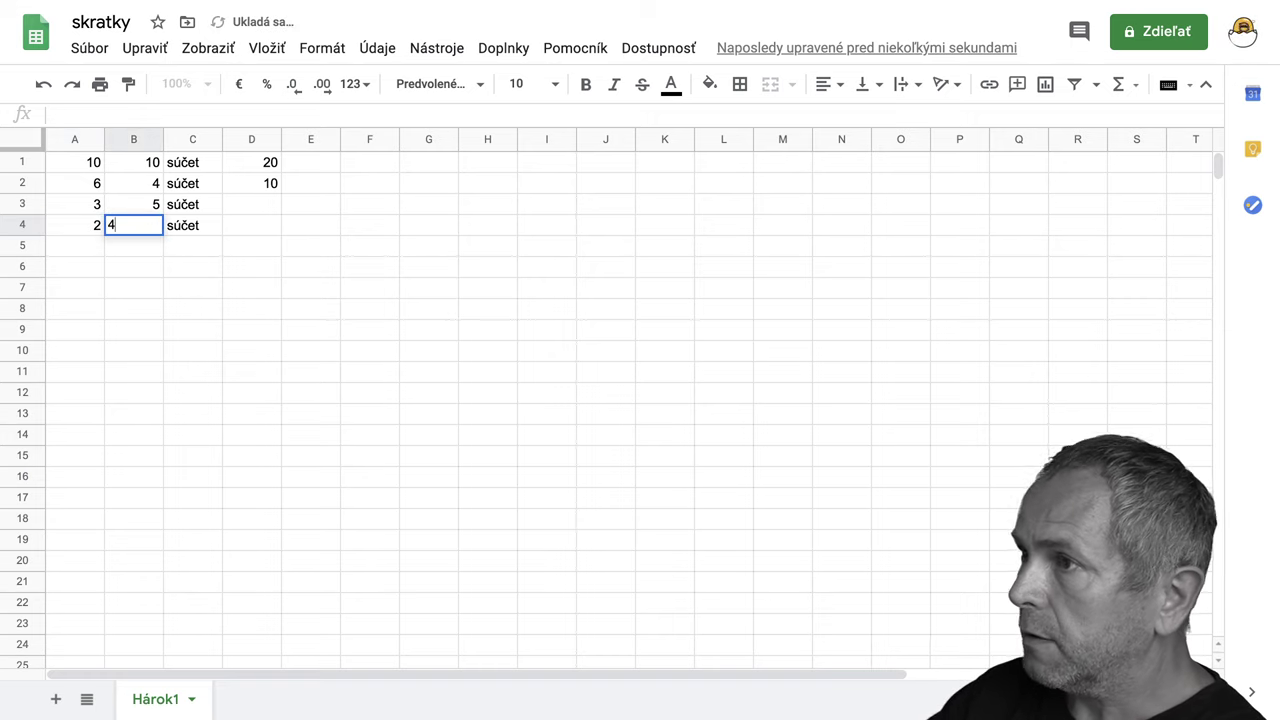
key("Return")
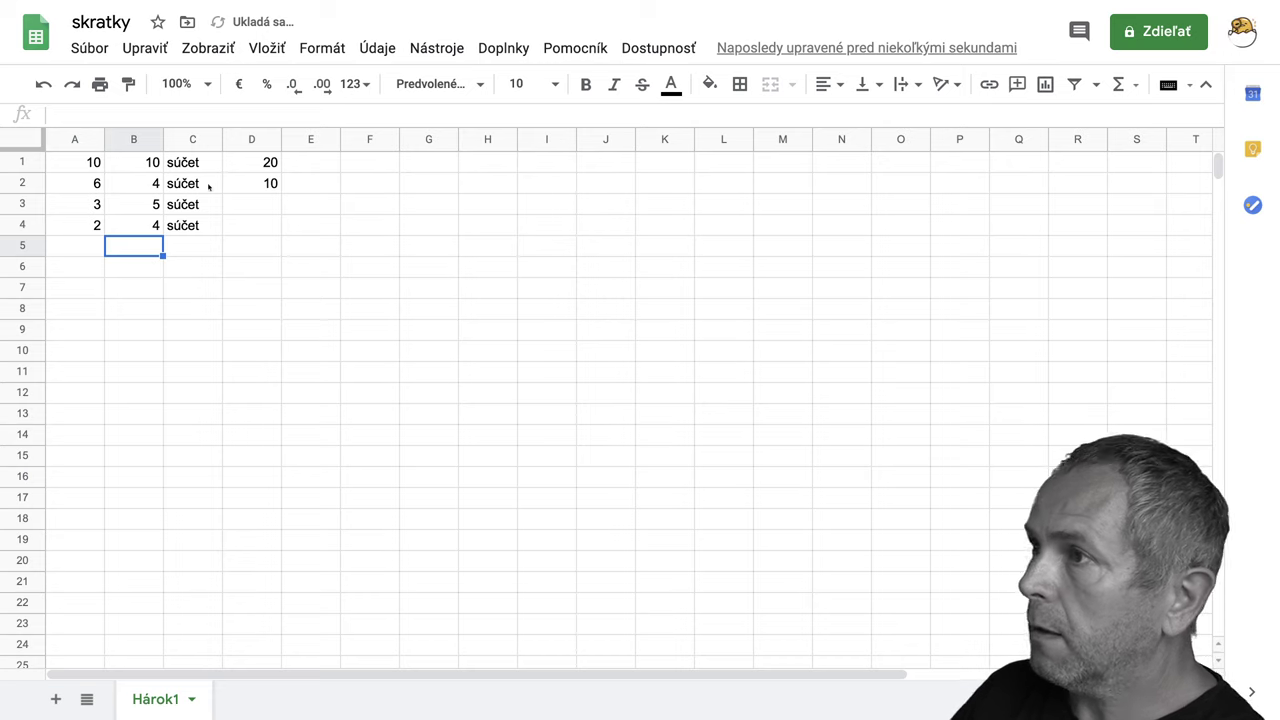
Clear the formula in D2 and fill the sum formula from D1 down through D4
left_click(262, 188)
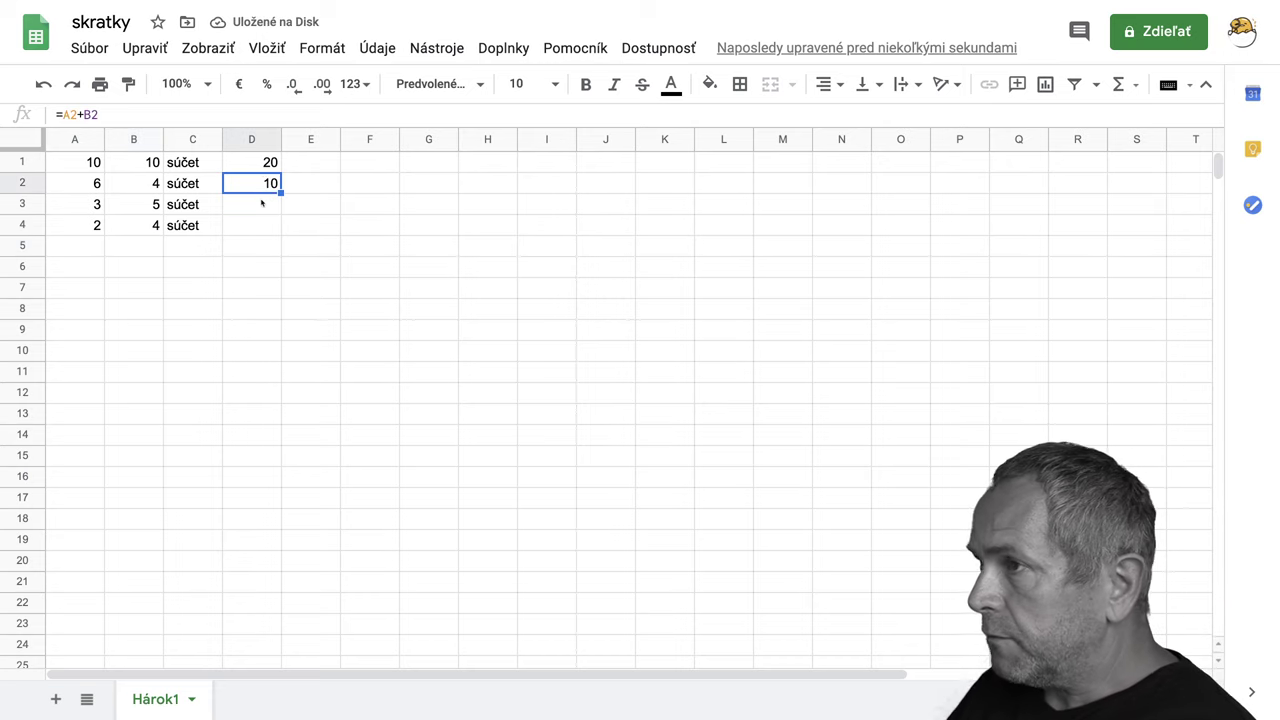
key("Delete")
left_click(275, 170)
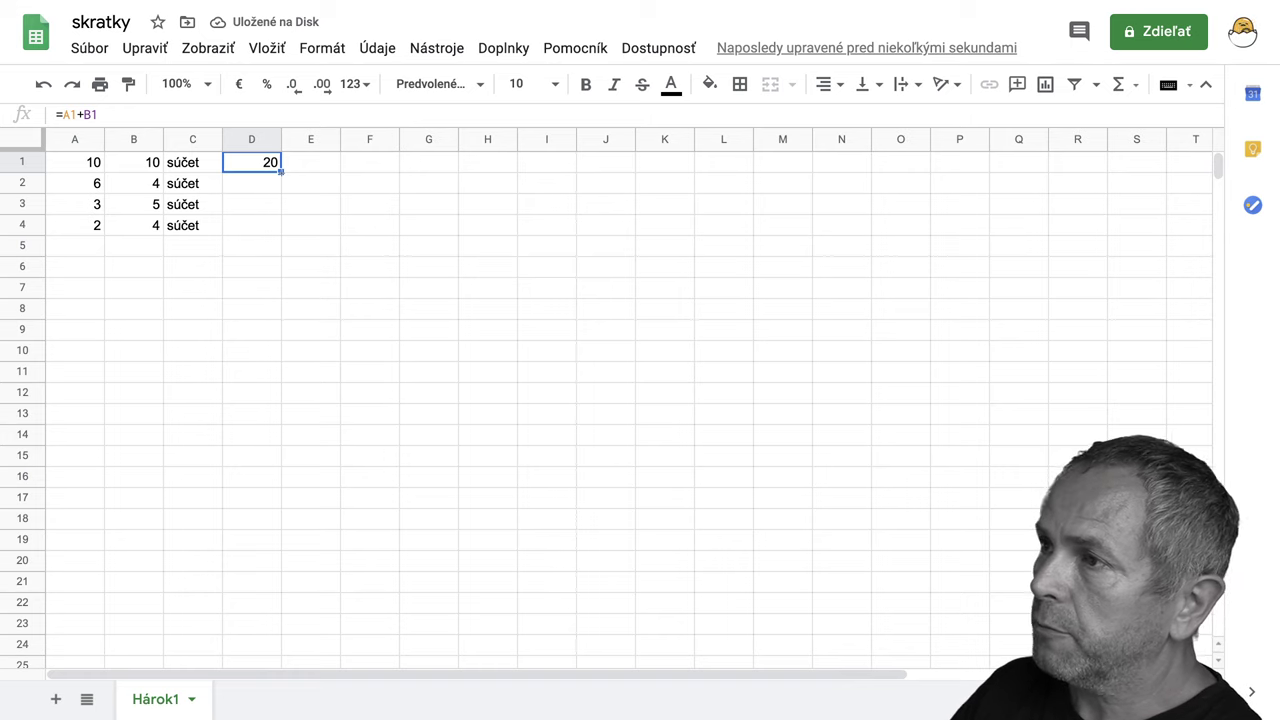
left_click_drag(281, 172, 281, 227)
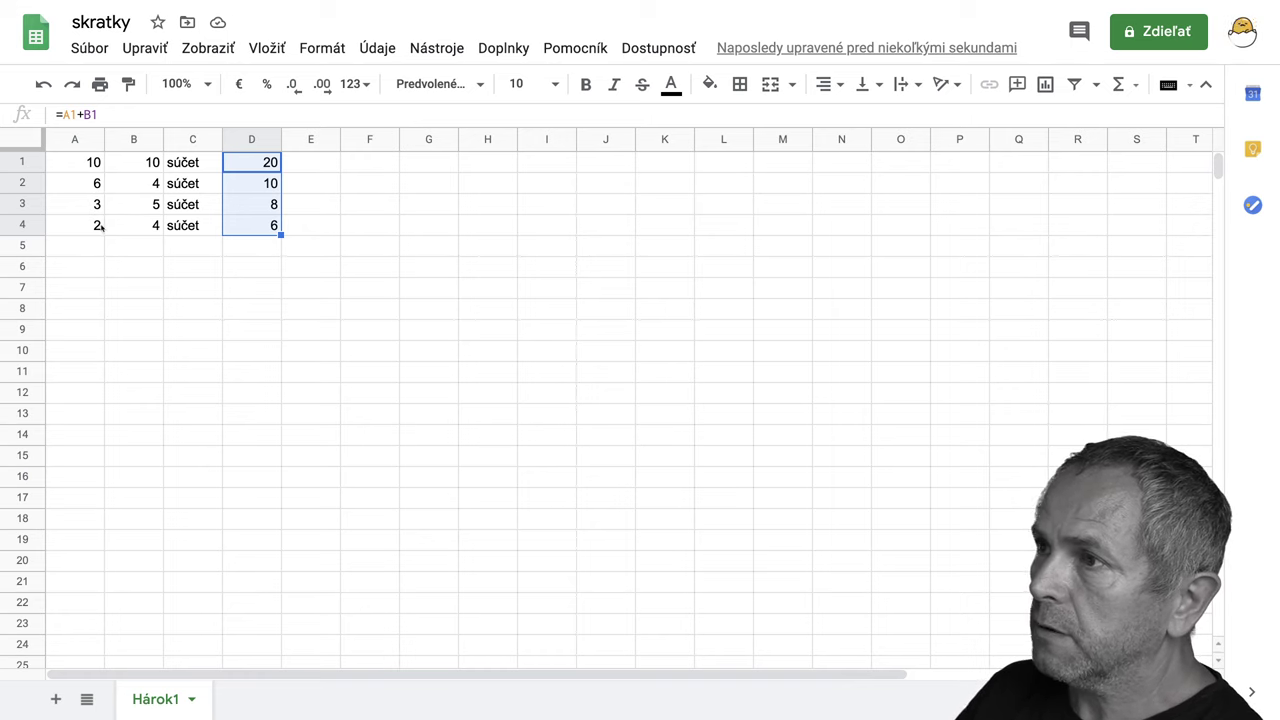
Change the number in cell A4 to 20
left_click(101, 227)
type("20")
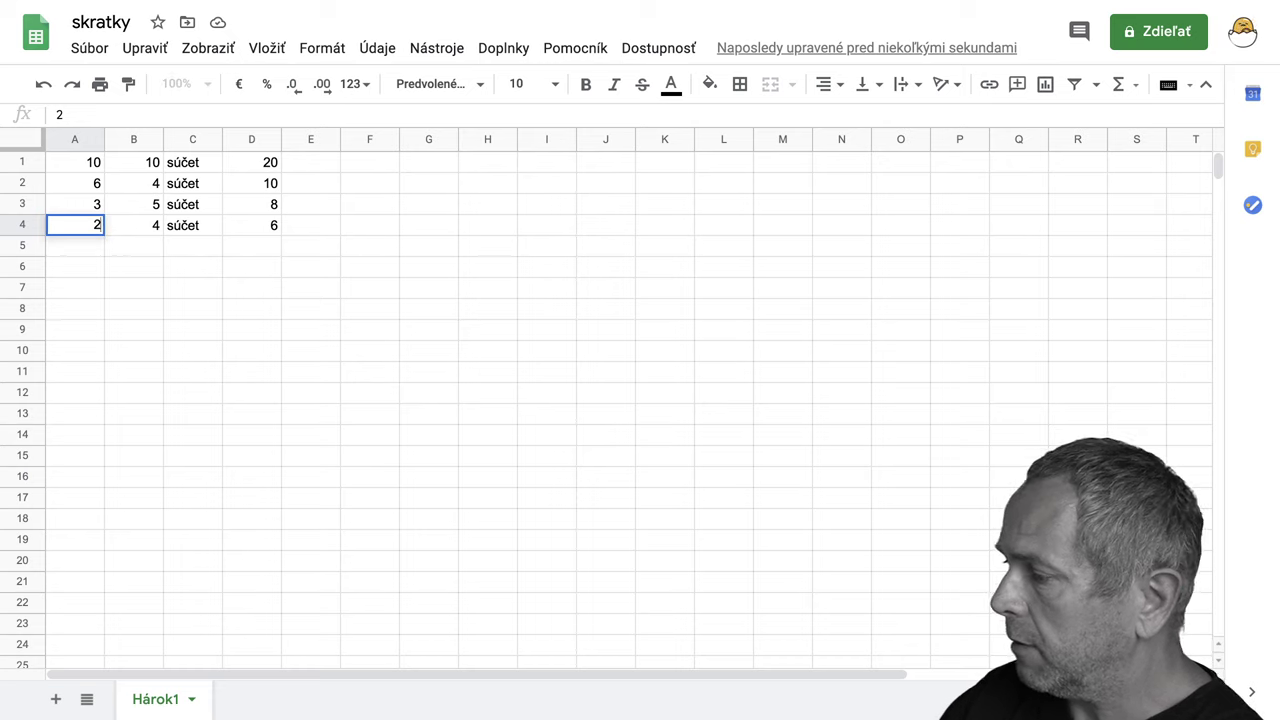
key("Return")
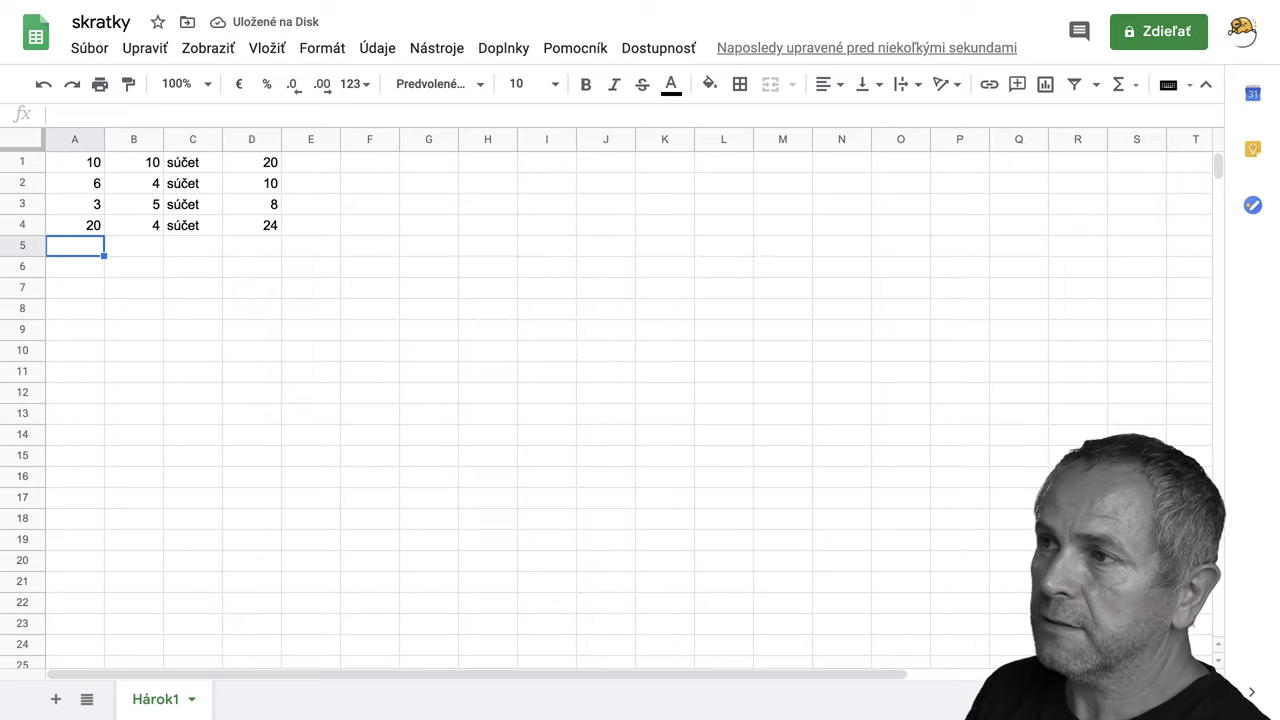
Examine the sum formulas in D1 through D4 and compare their references with the source numbers in columns A and B
left_click(256, 167)
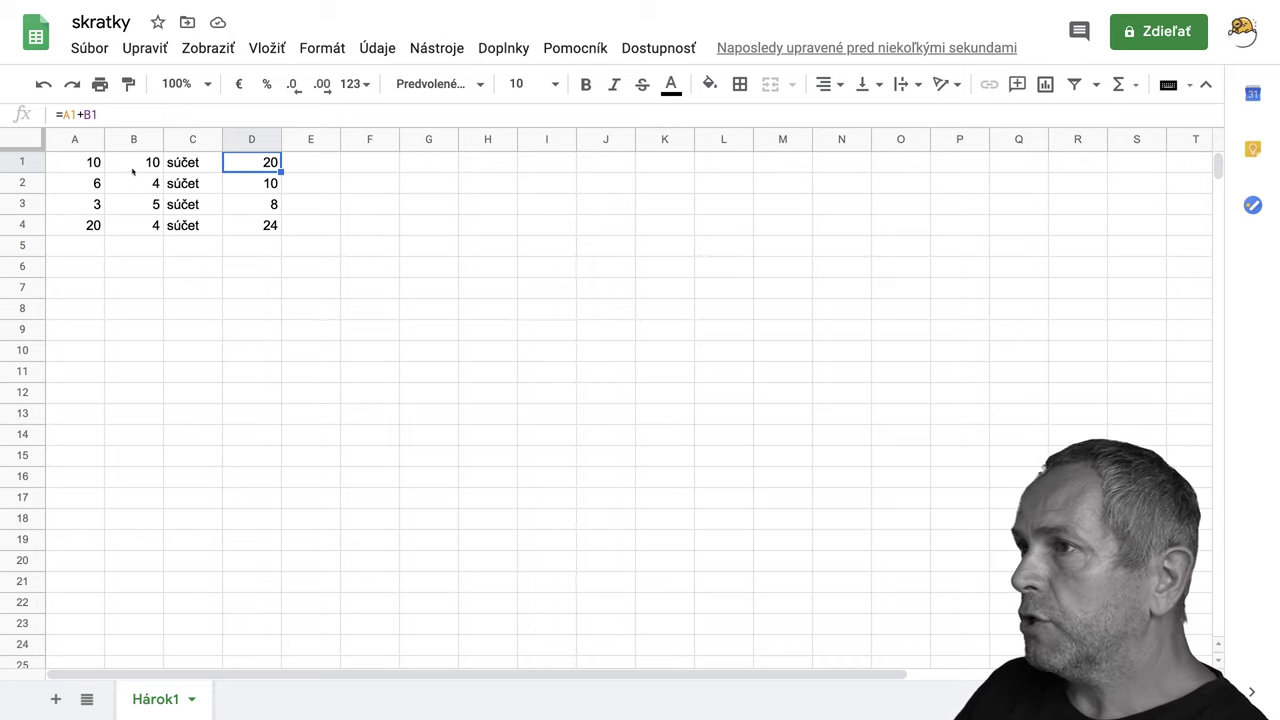
left_click(85, 166)
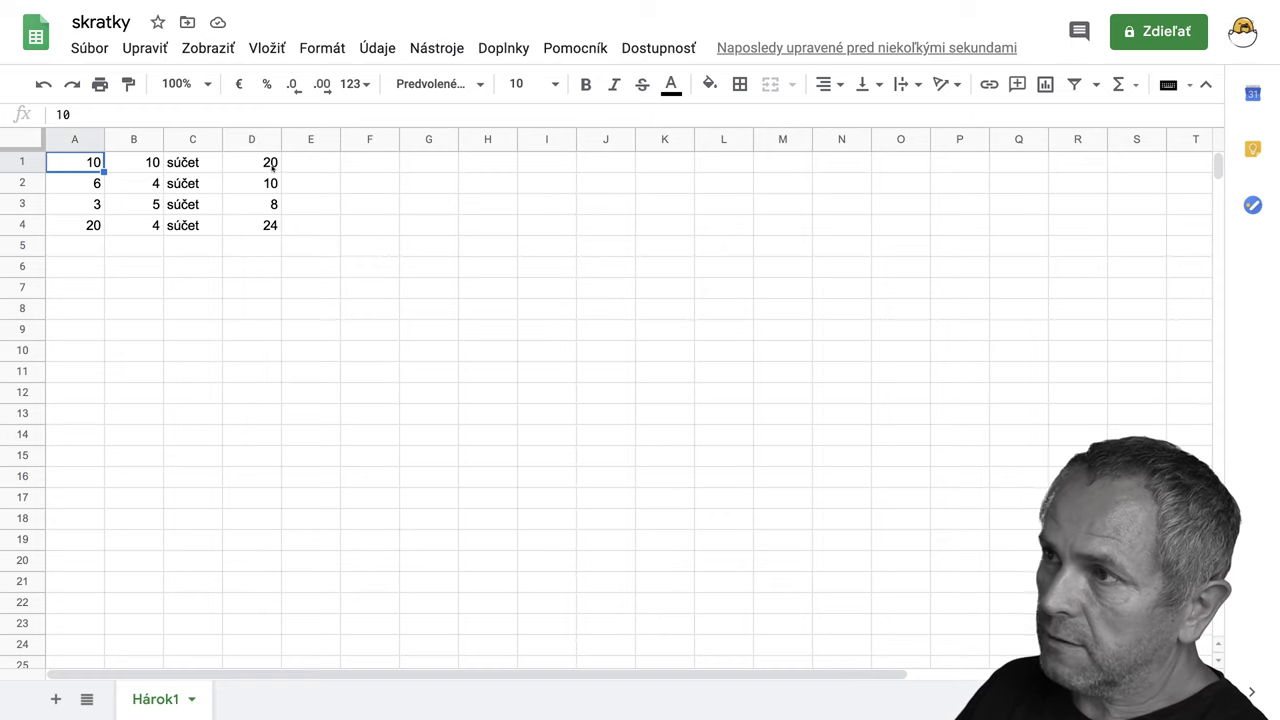
left_click(153, 163)
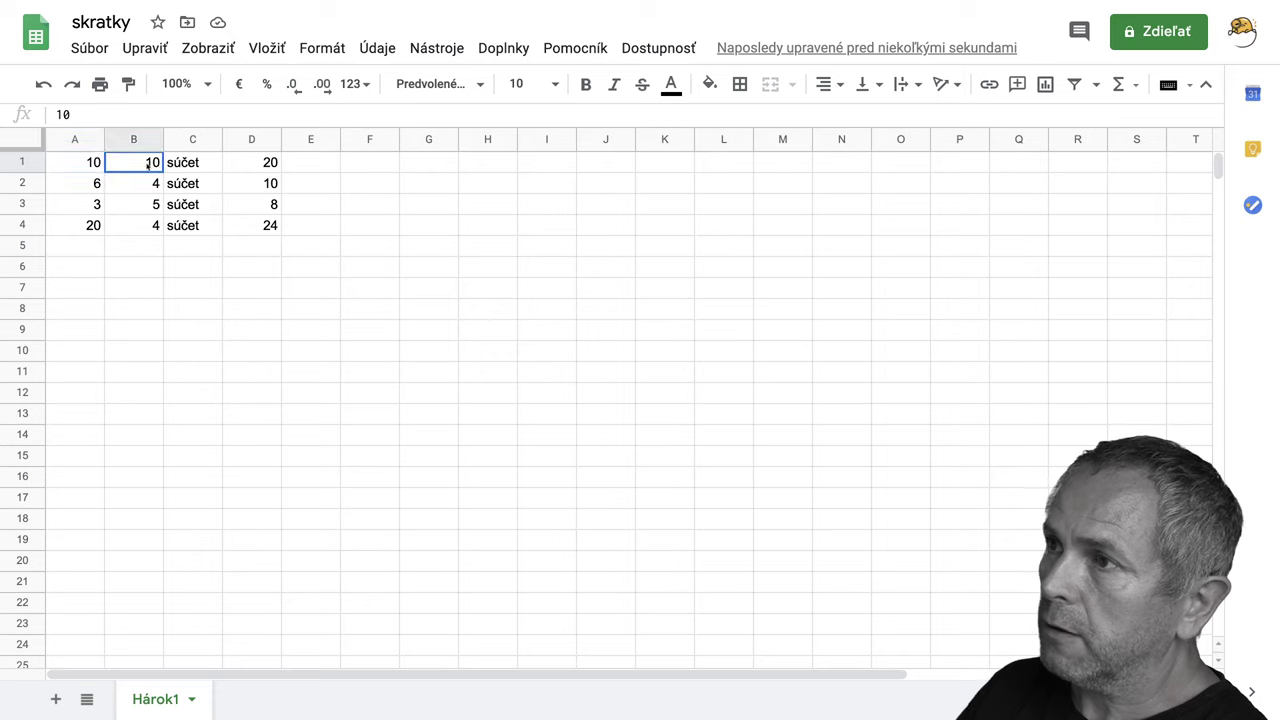
left_click(248, 167)
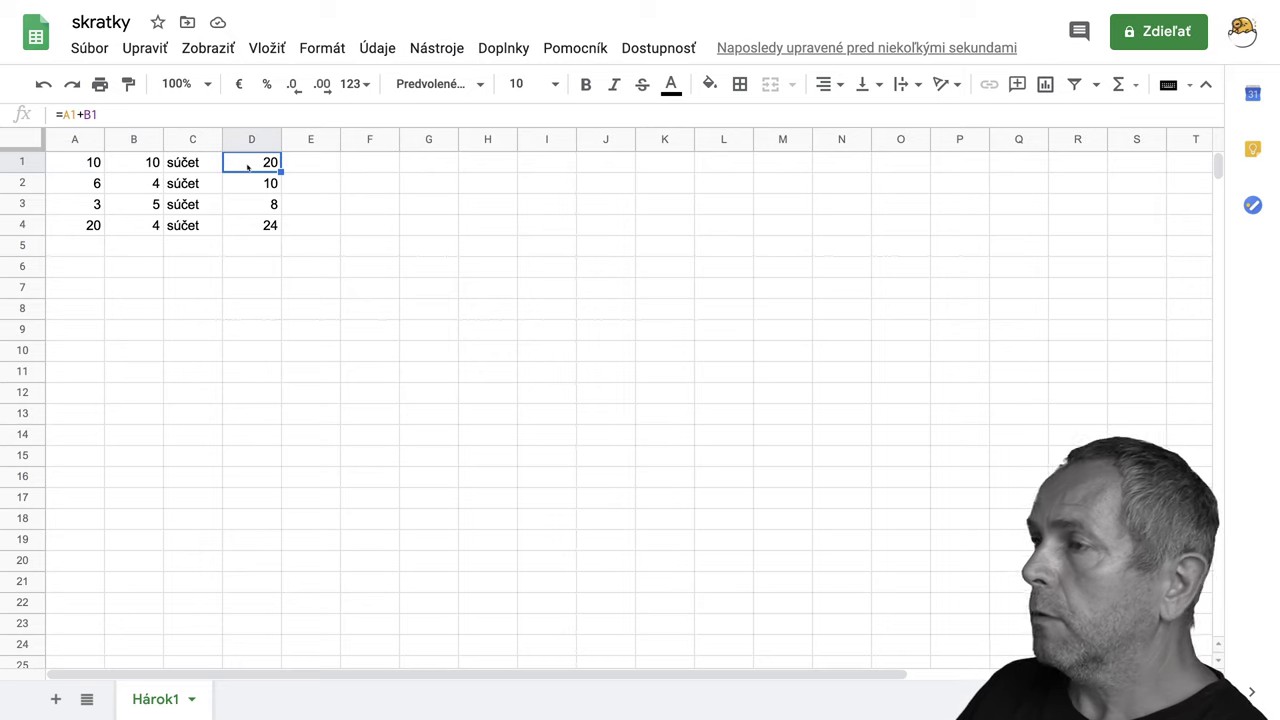
left_click(248, 185)
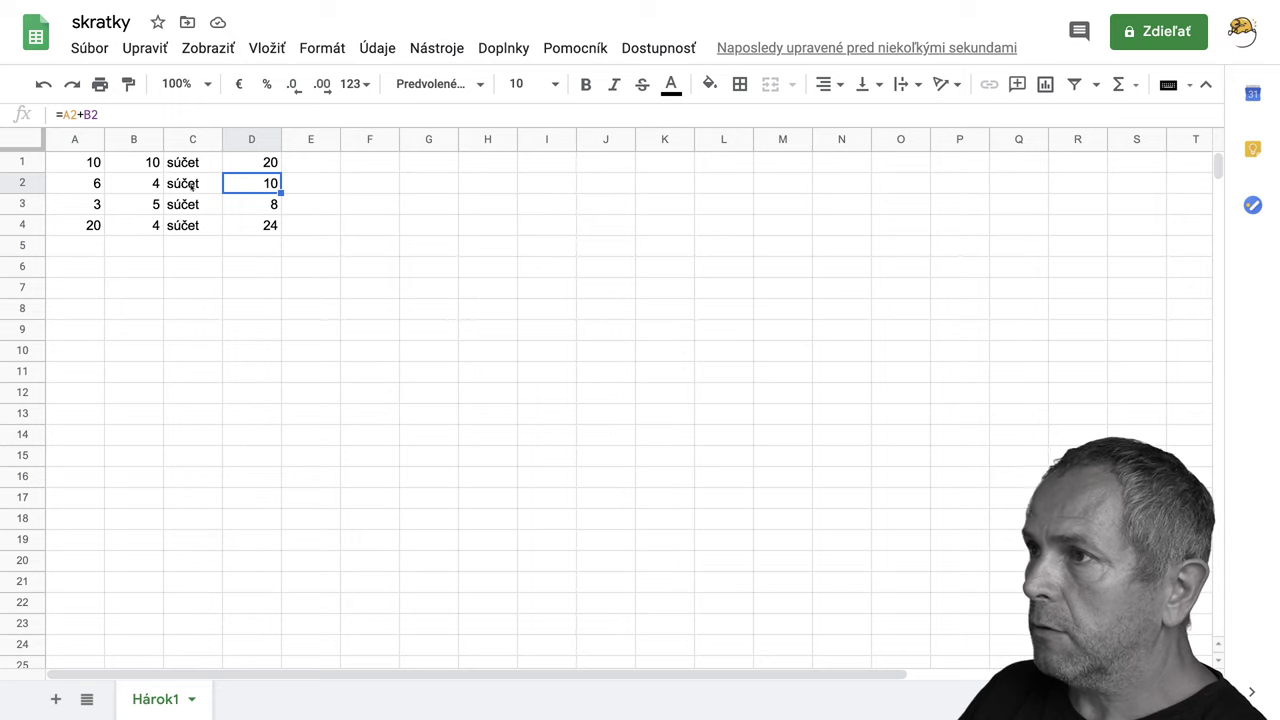
left_click(97, 184)
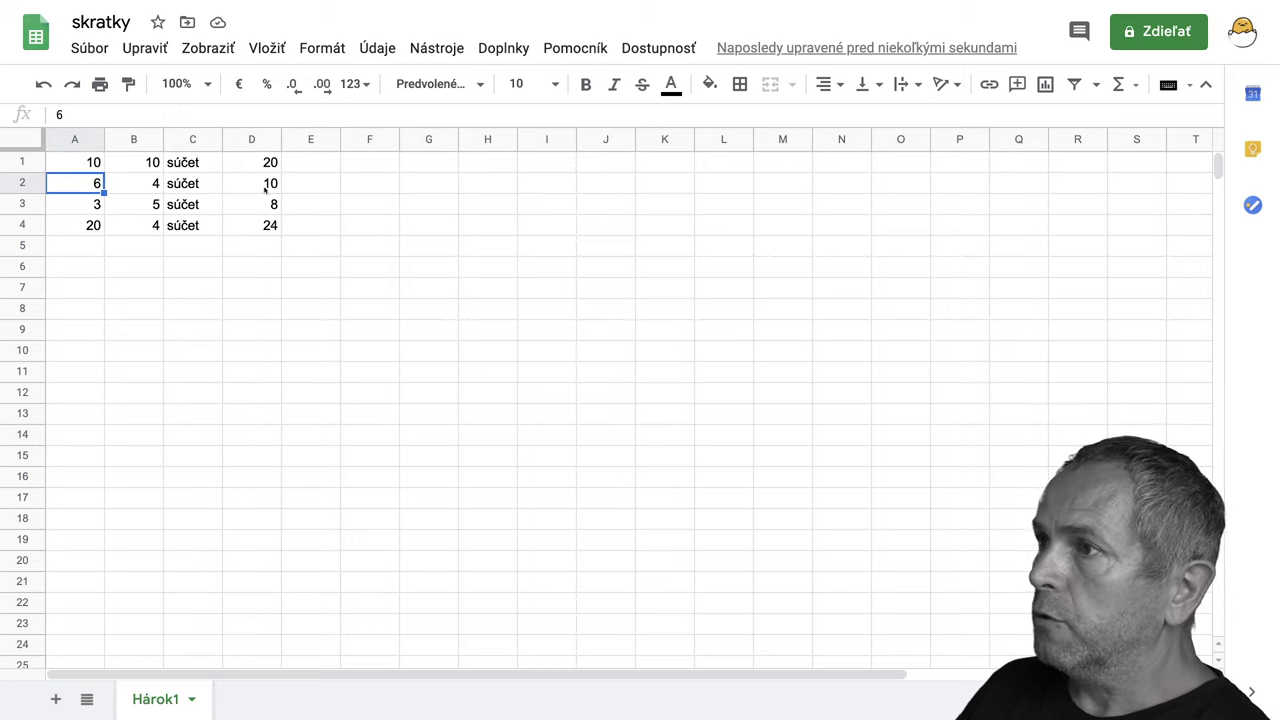
left_click(154, 187)
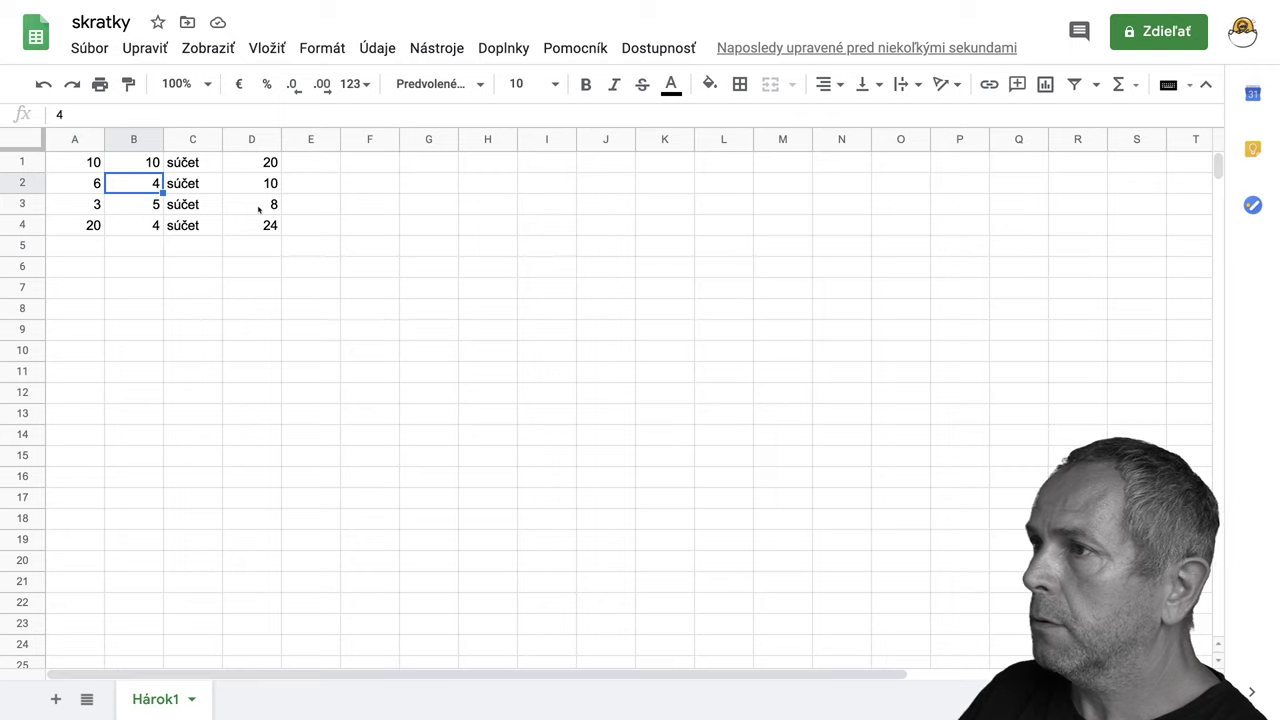
left_click(258, 208)
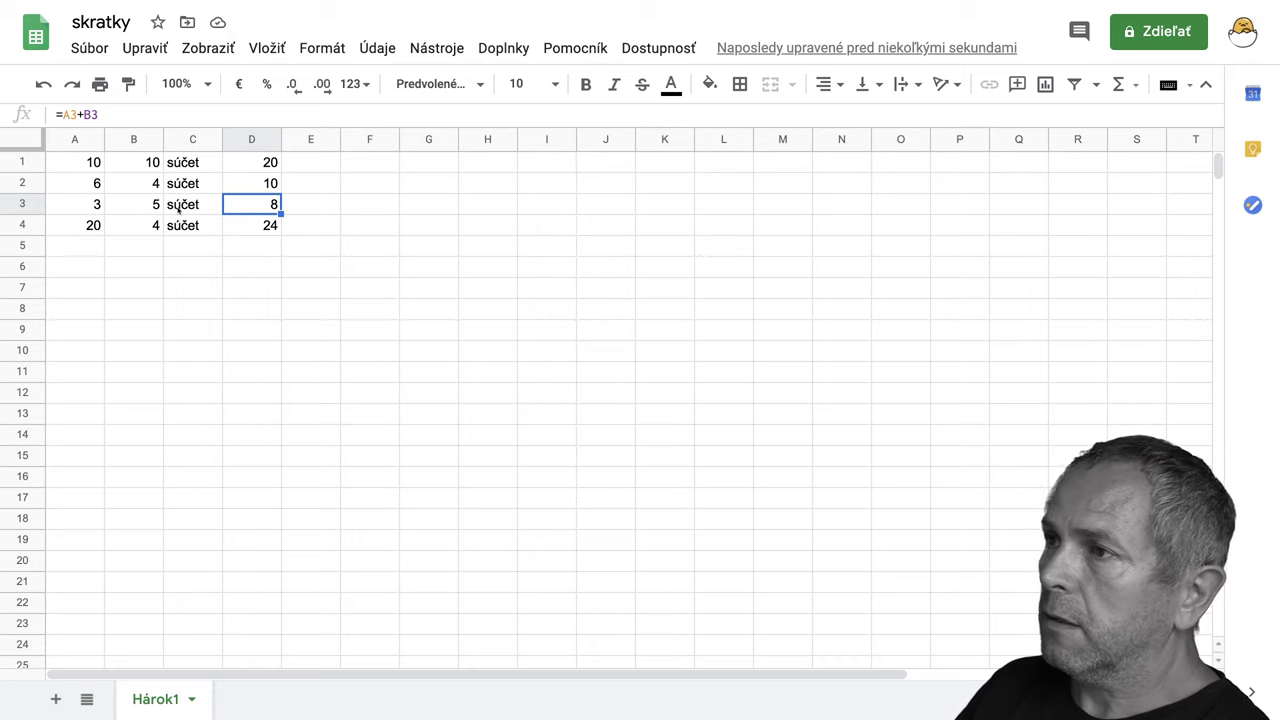
left_click(93, 206)
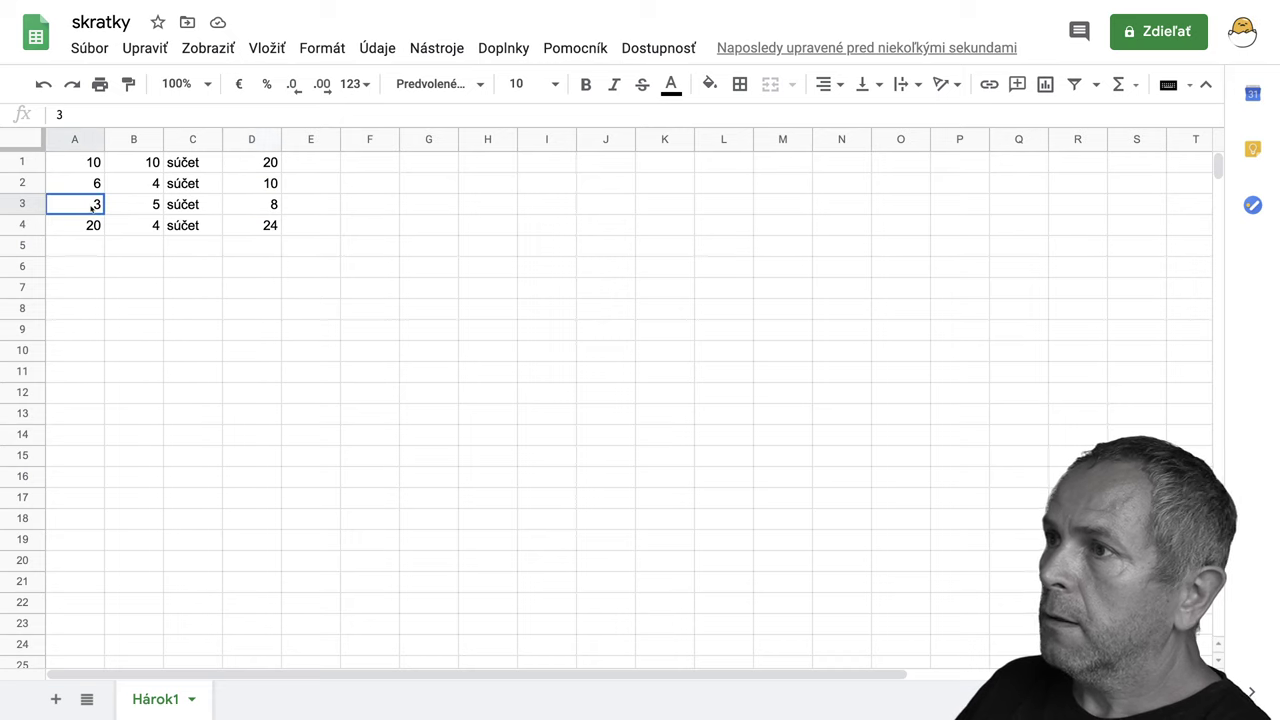
left_click(142, 208)
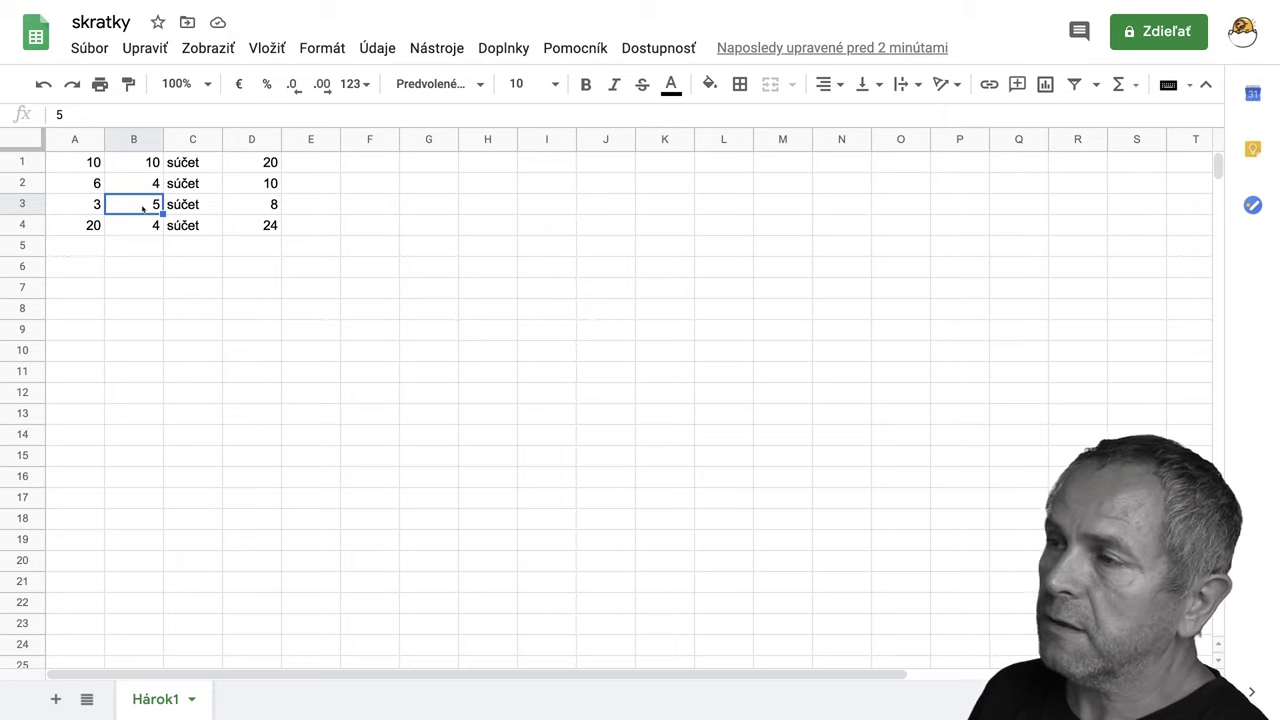
left_click(252, 226)
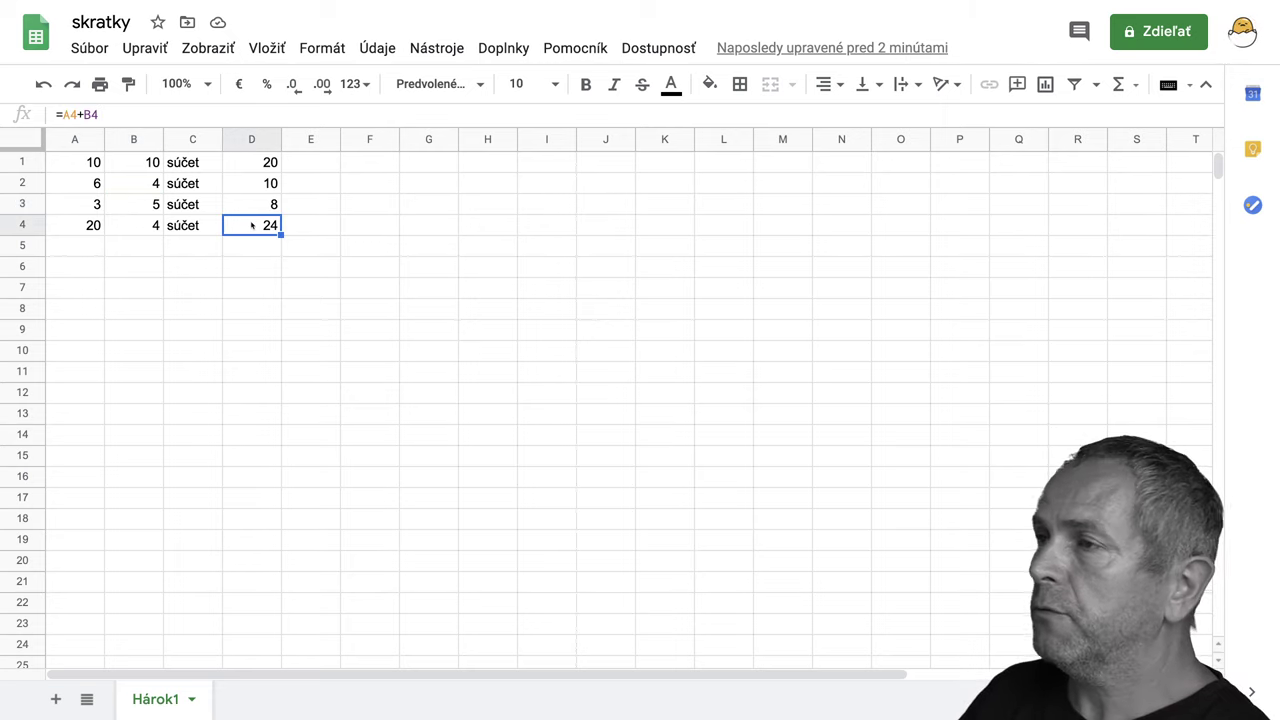
Enter 3 in cell G4 and 6 in cell H5
left_click(428, 227)
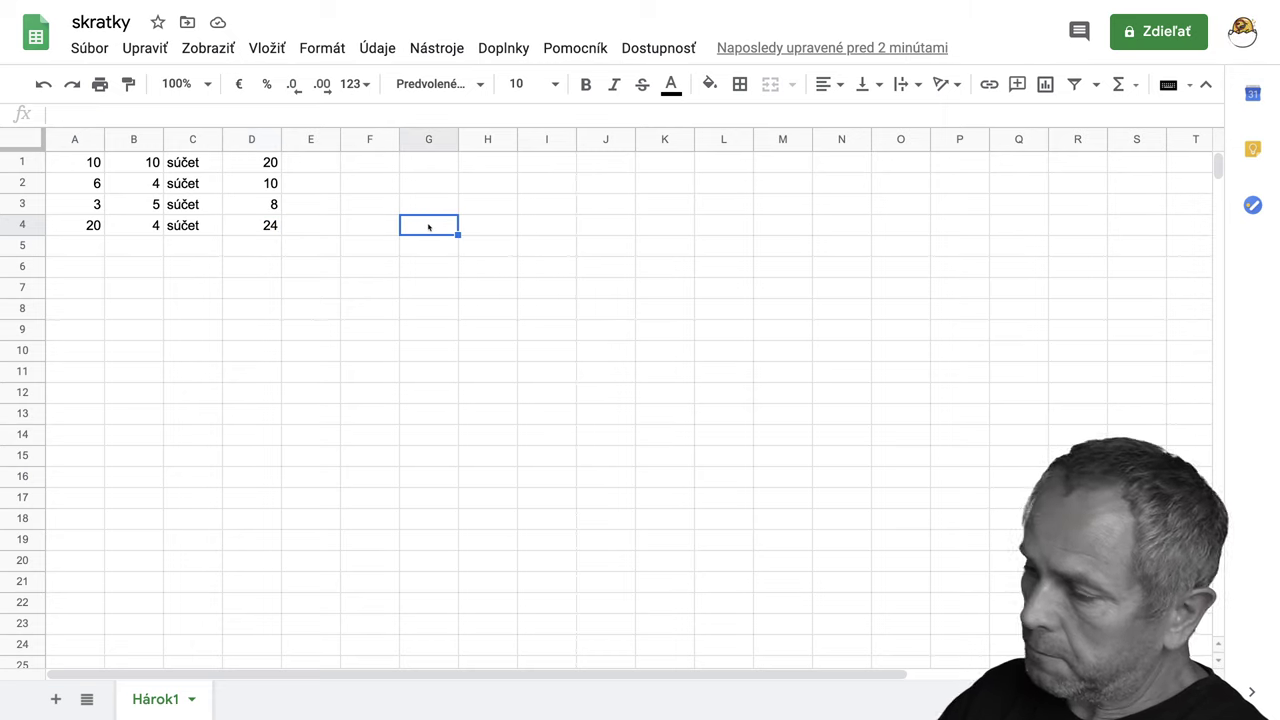
type("3")
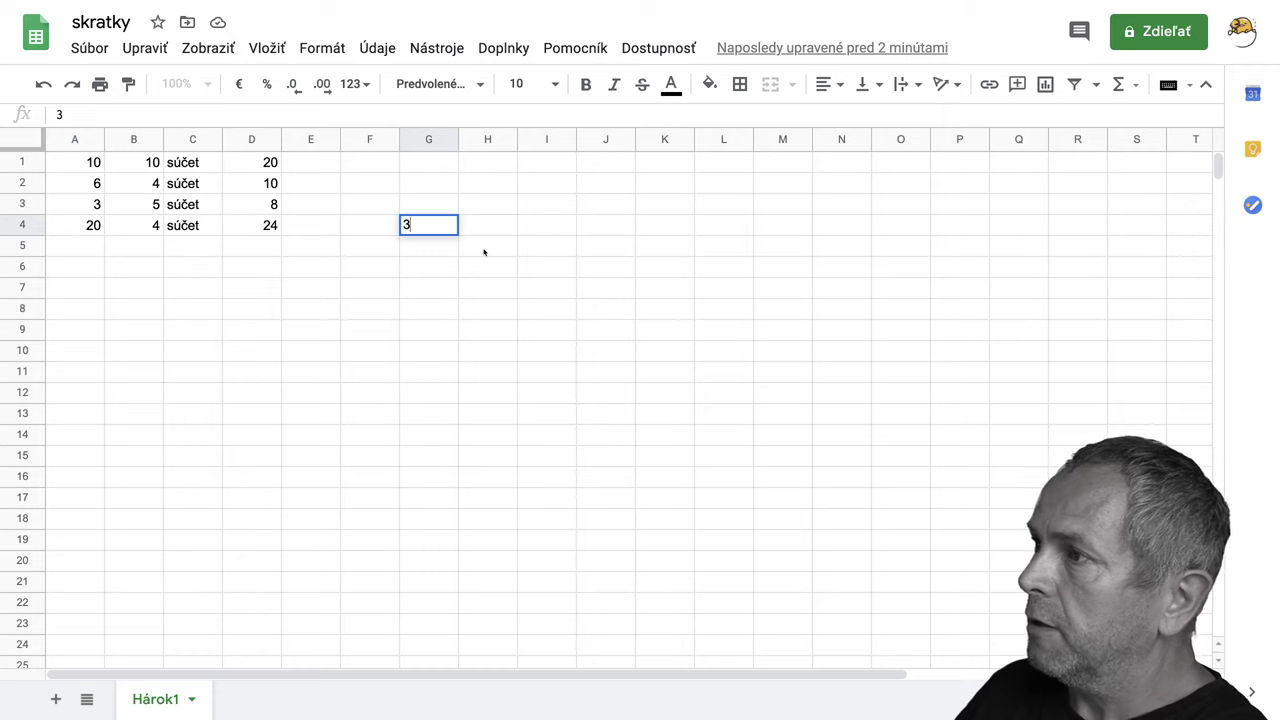
left_click(484, 252)
type("6")
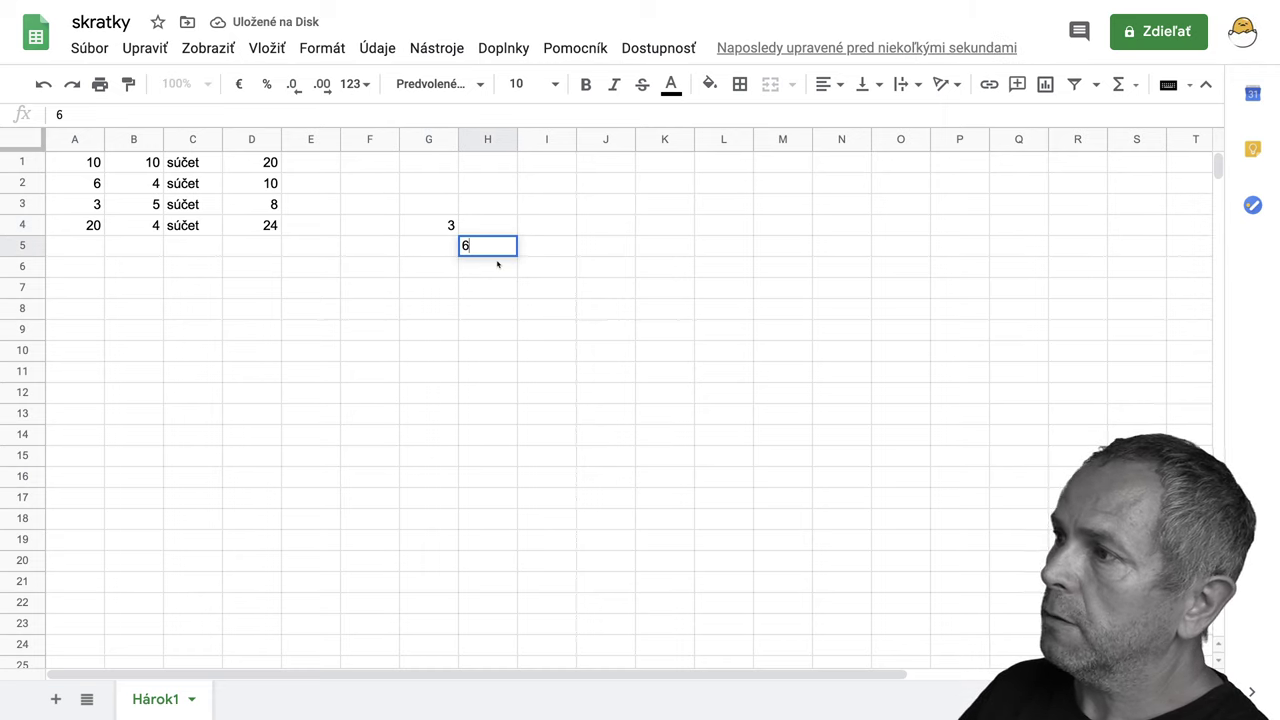
Enter the formula =G4*H5 in cell I6 to multiply the two scattered numbers
left_click(549, 272)
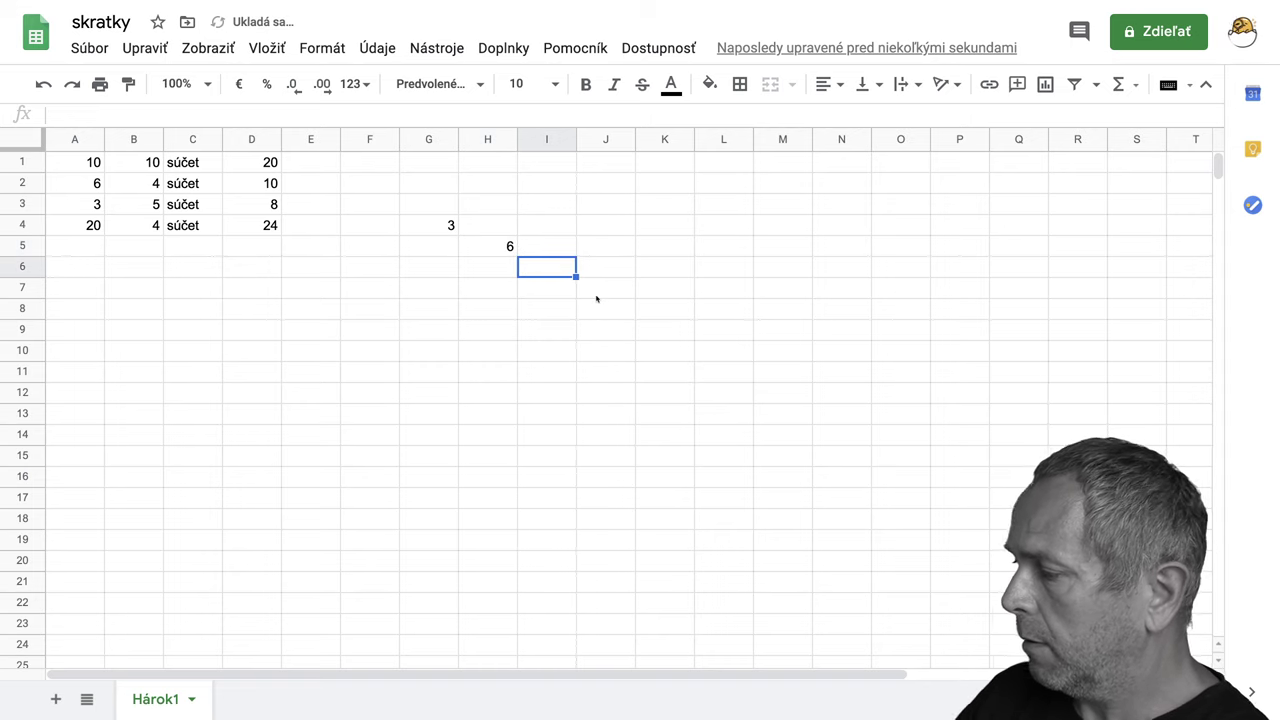
type("%")
key("BackSpace")
type("=")
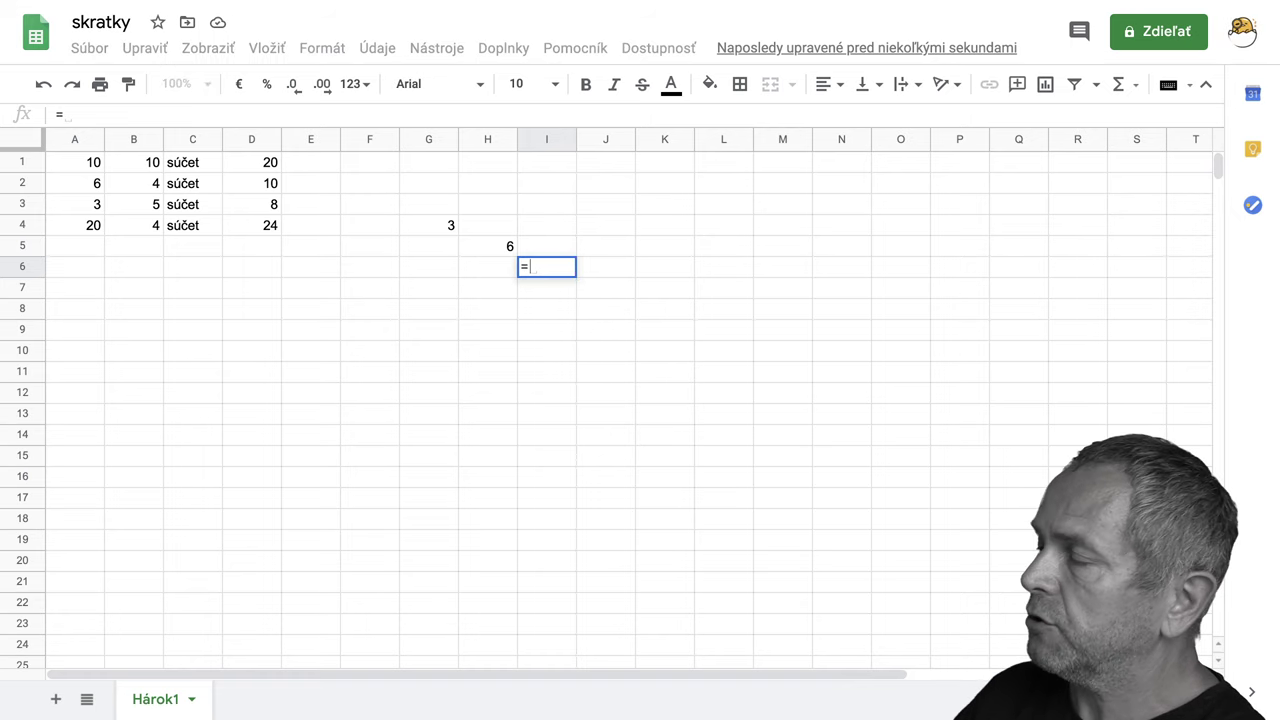
left_click(446, 226)
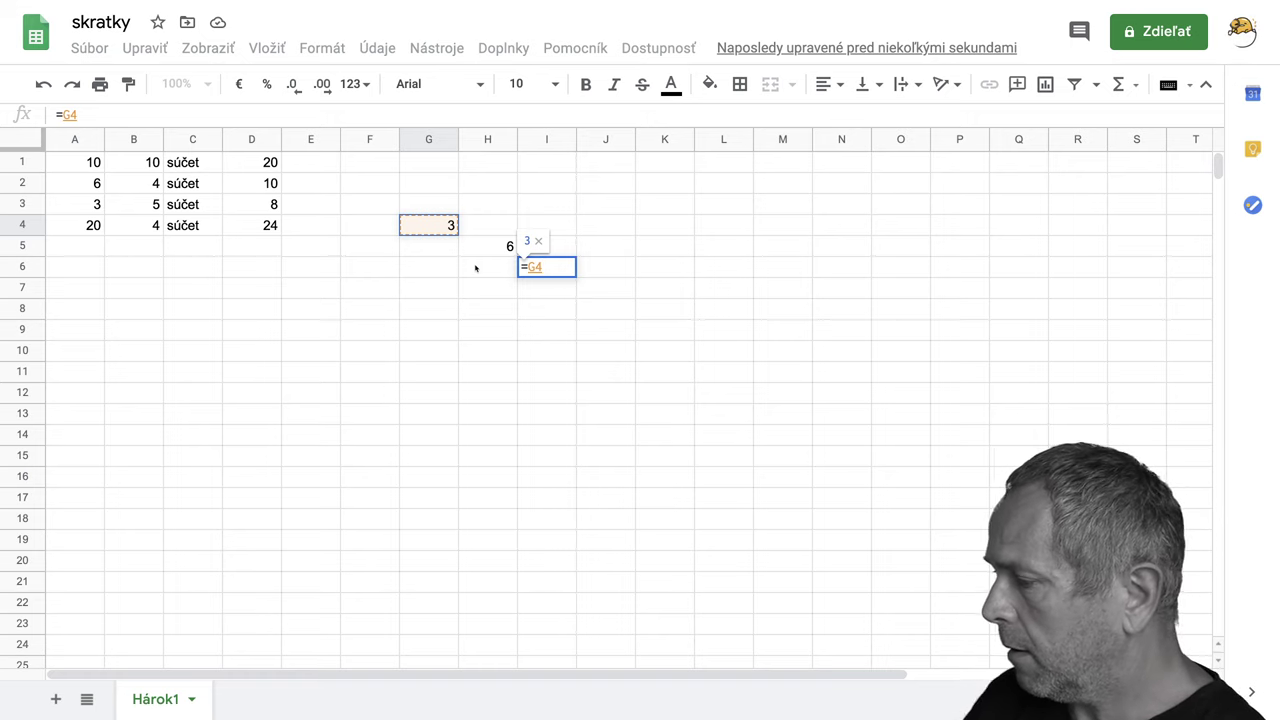
type("*")
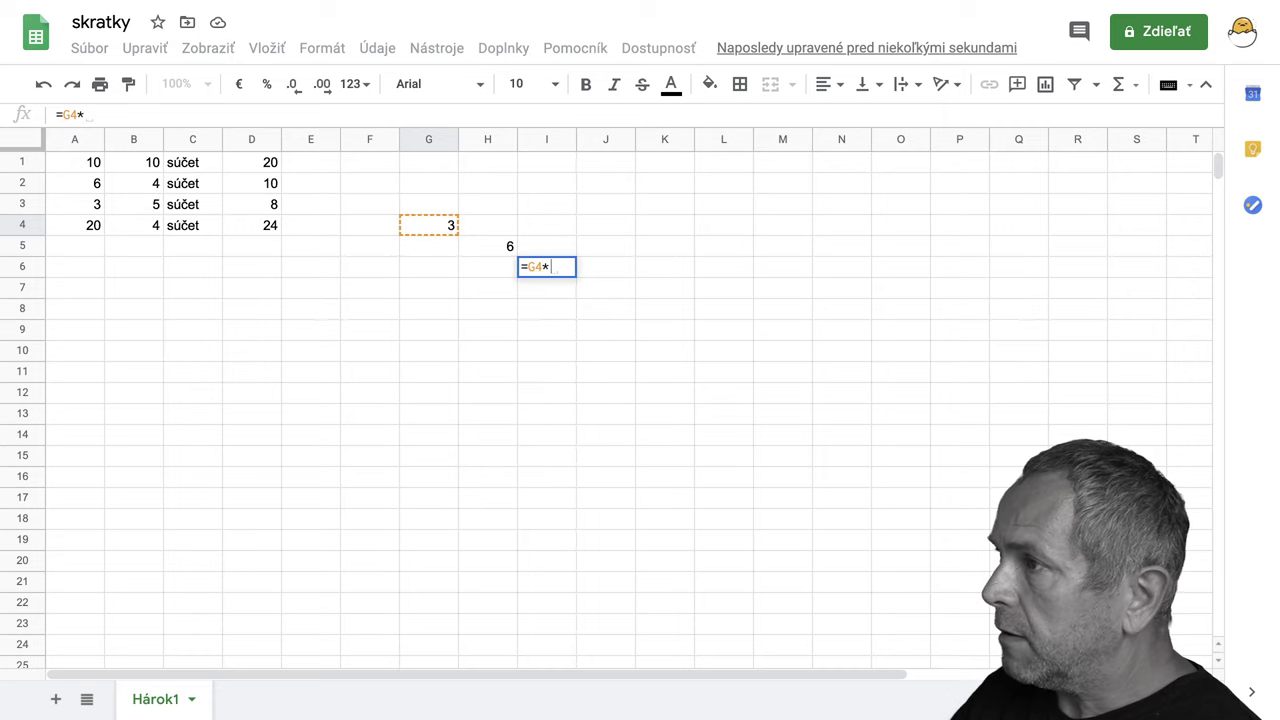
left_click(491, 249)
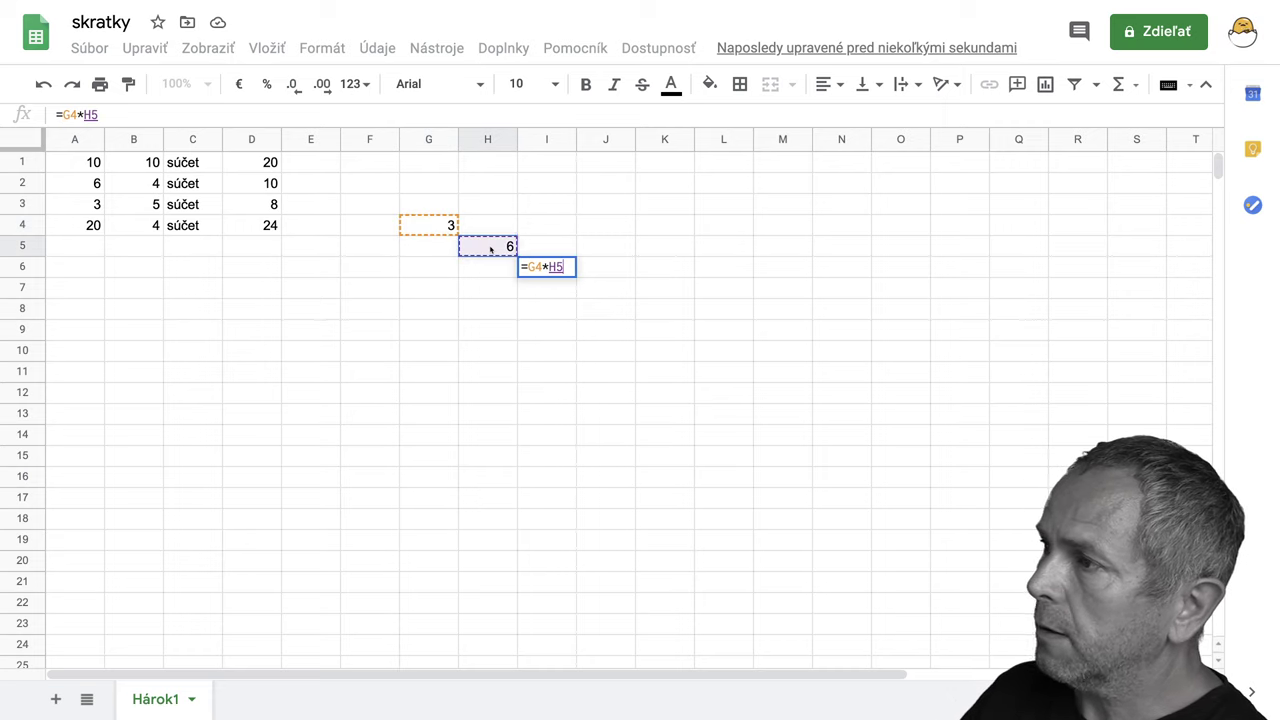
key("Return")
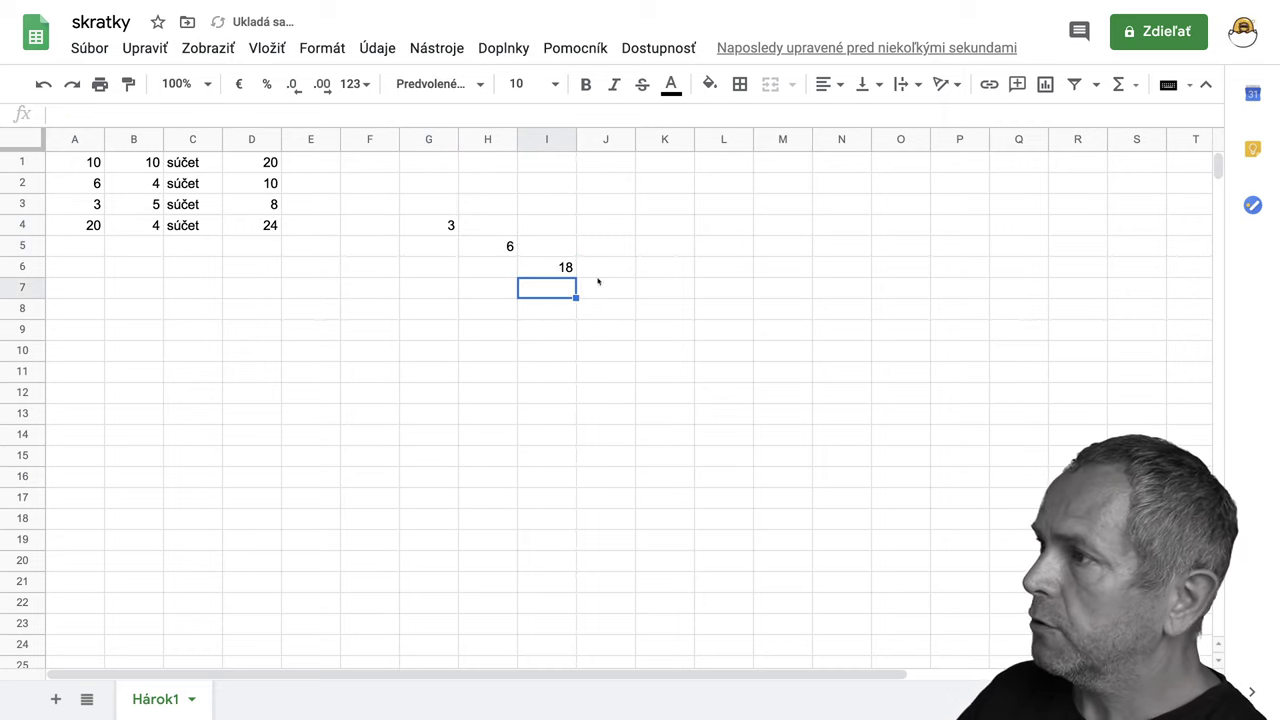
Change cell G4 to 30 and fill the product formula from I6 down through I8
left_click(450, 226)
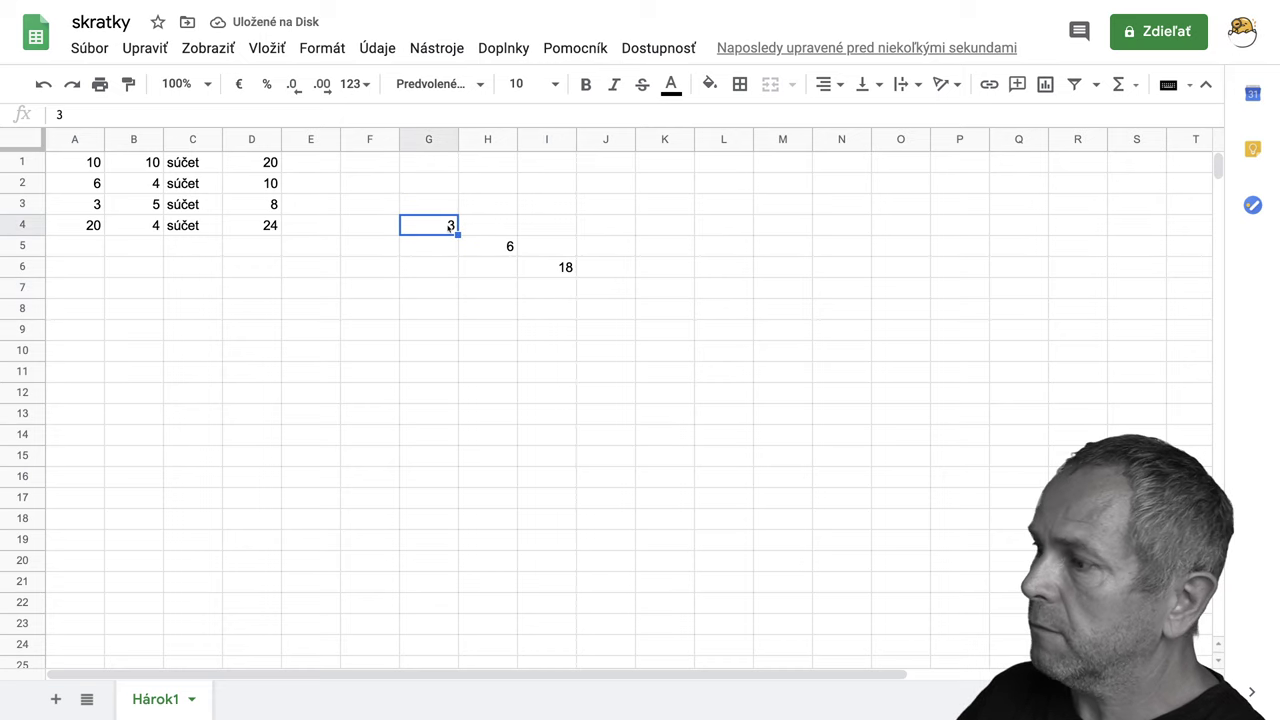
type("30")
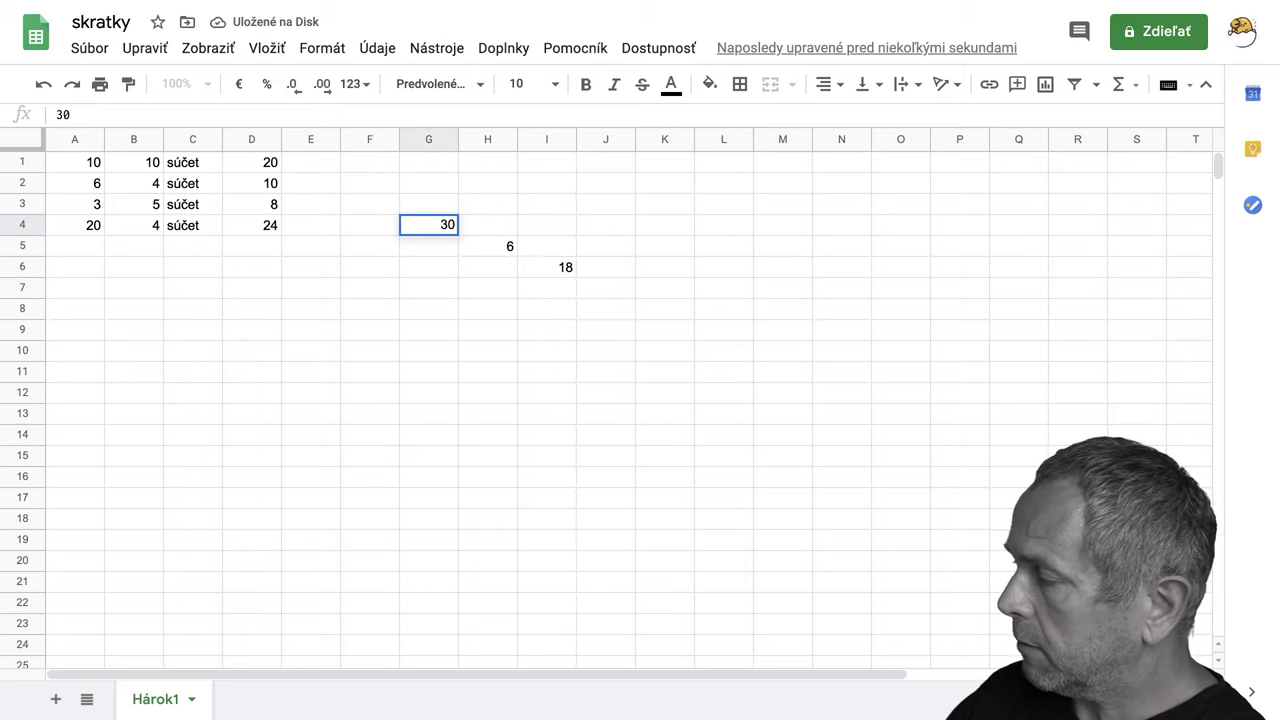
key("Return")
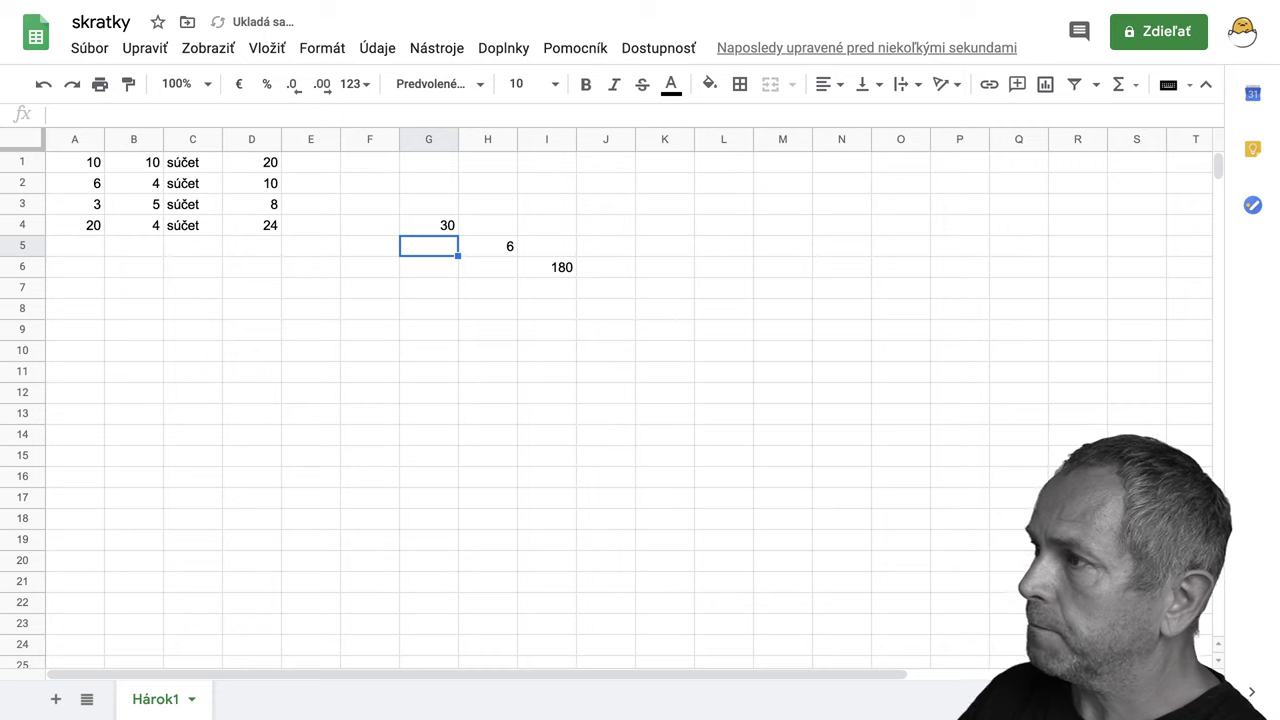
left_click(565, 270)
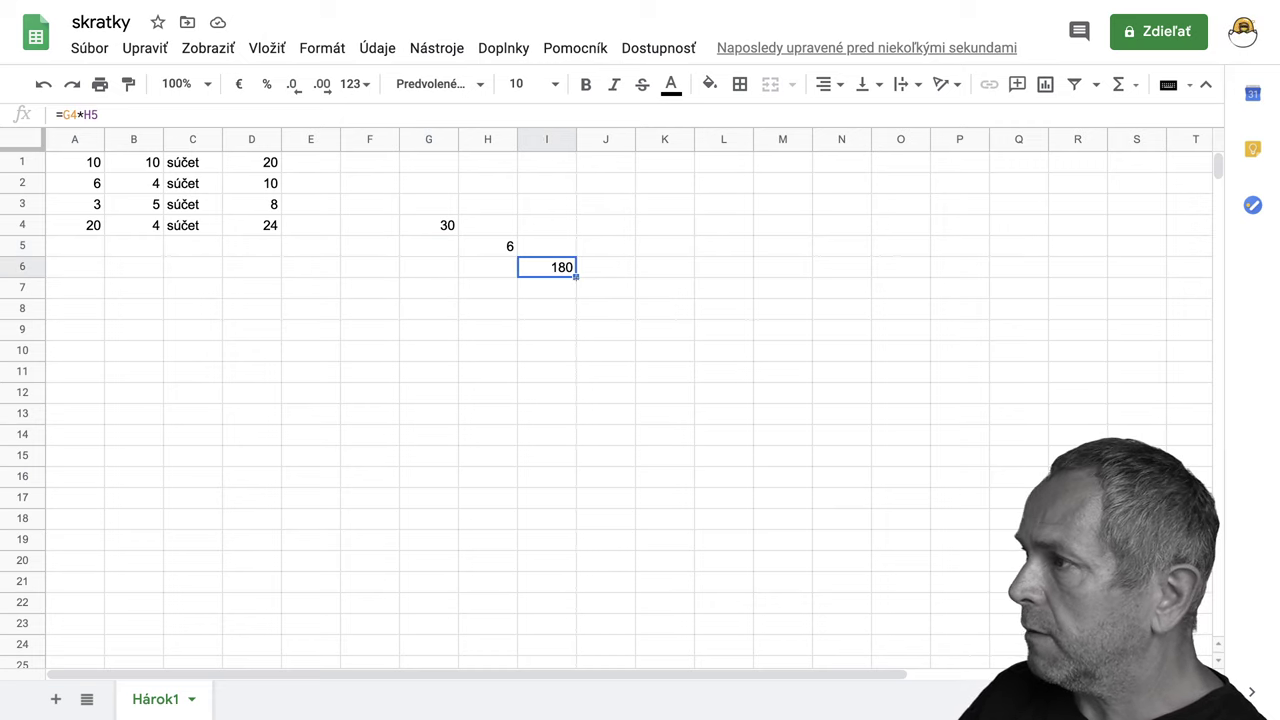
left_click_drag(577, 279, 580, 310)
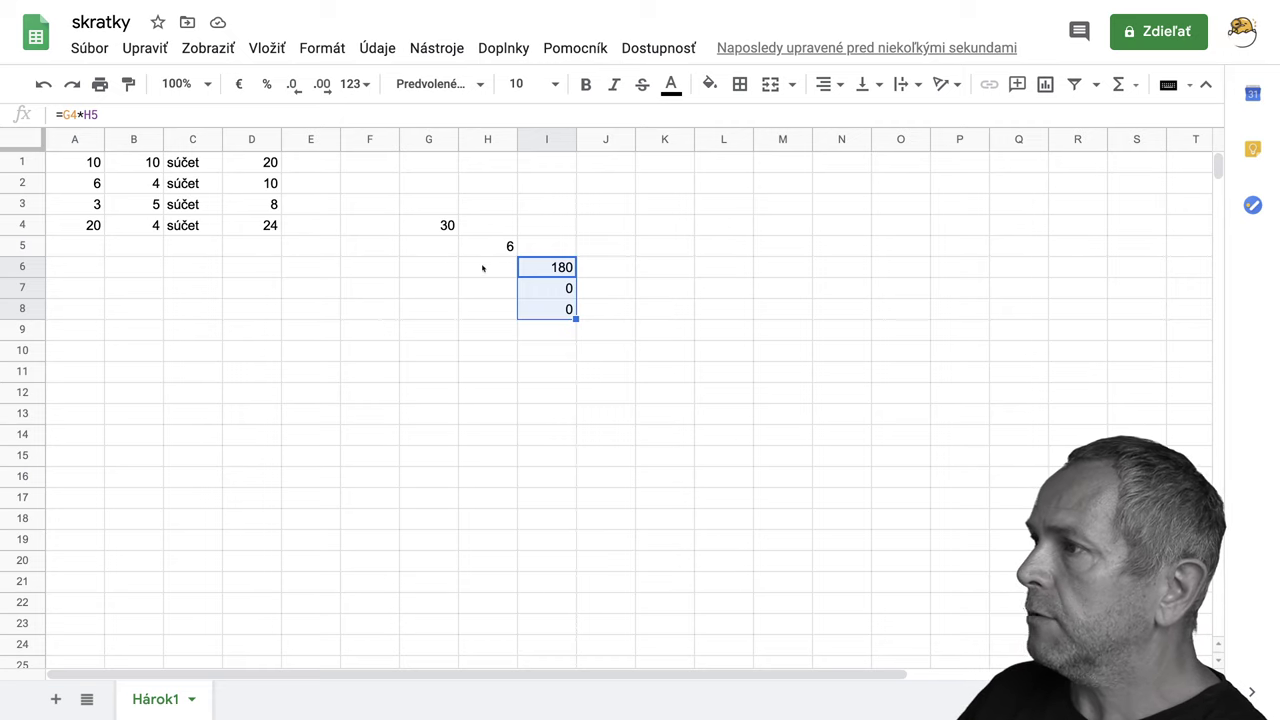
Enter 2 in cell G5 and 5 in H6, and compare the references of the product formulas in I6 and I7
left_click(449, 254)
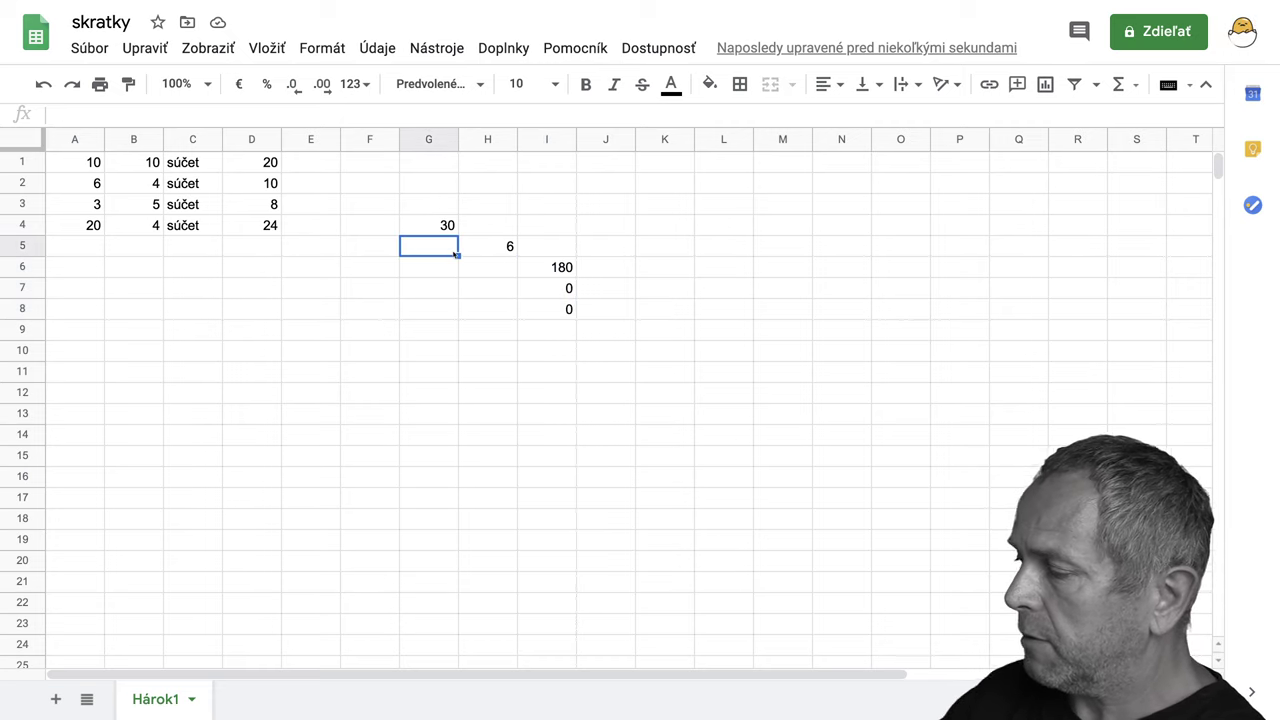
type("2")
left_click(503, 270)
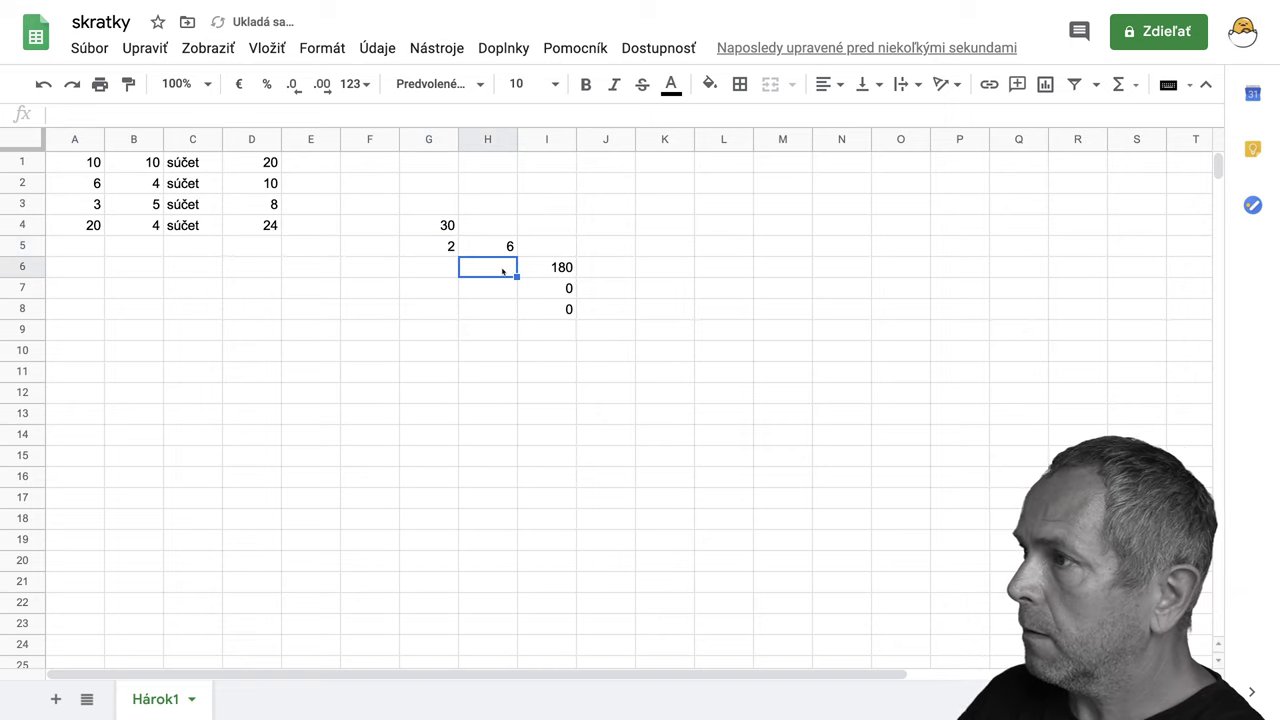
type("5")
key("Return")
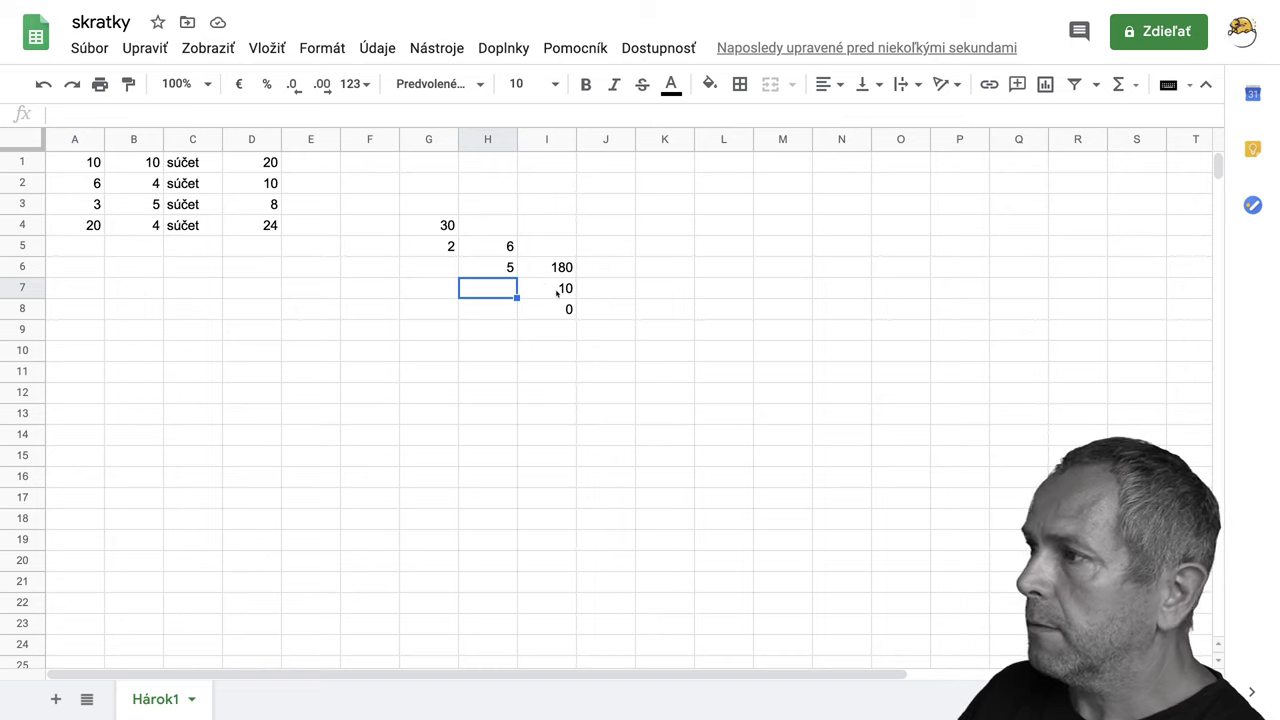
left_click(557, 292)
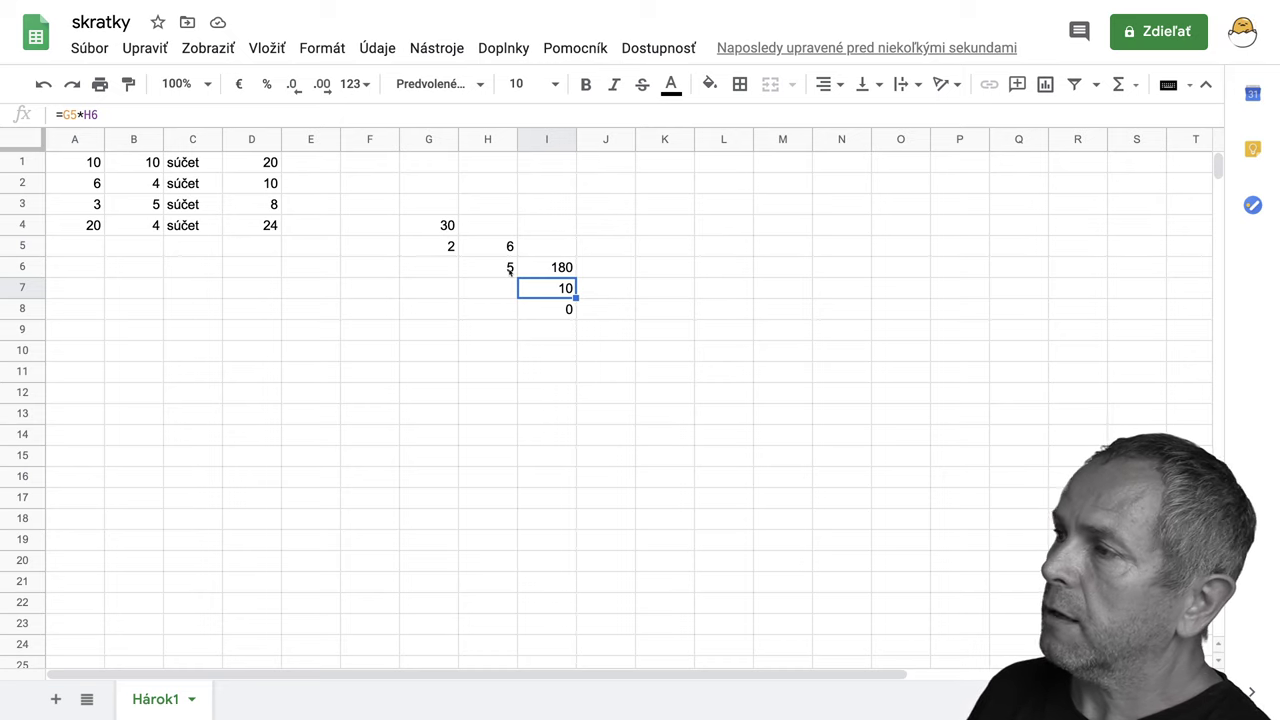
left_click(563, 272)
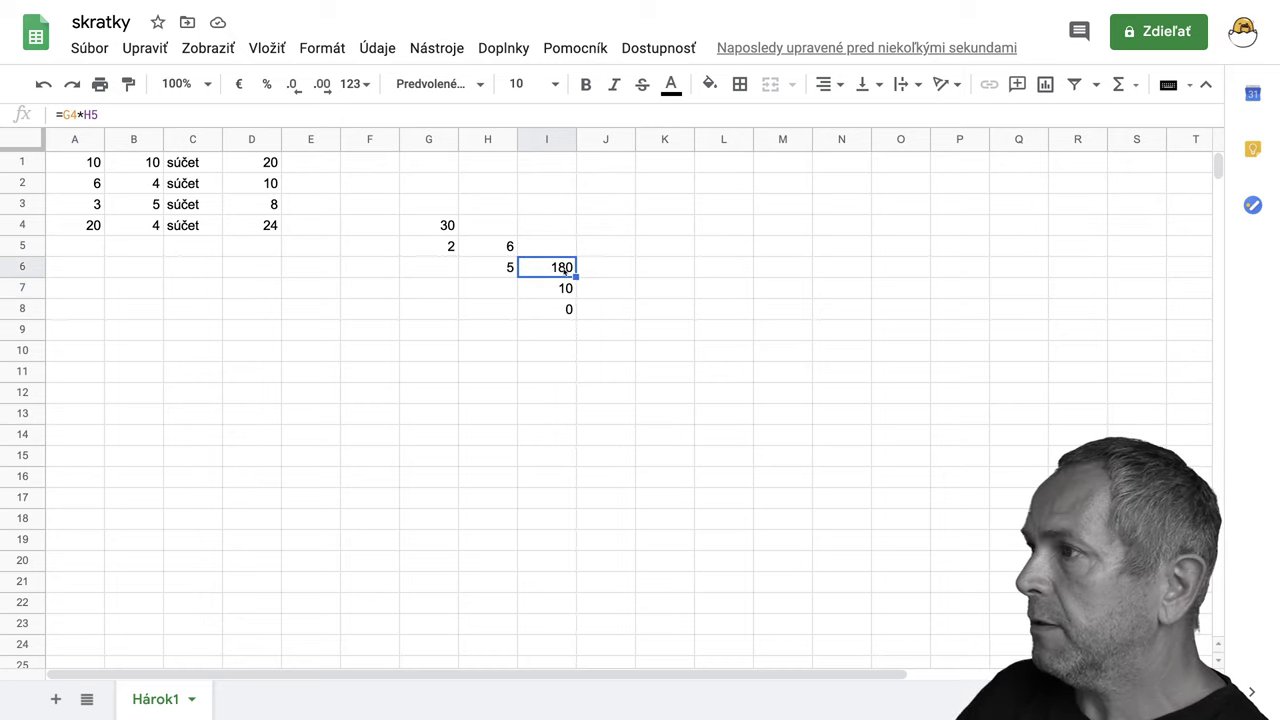
left_click(556, 291)
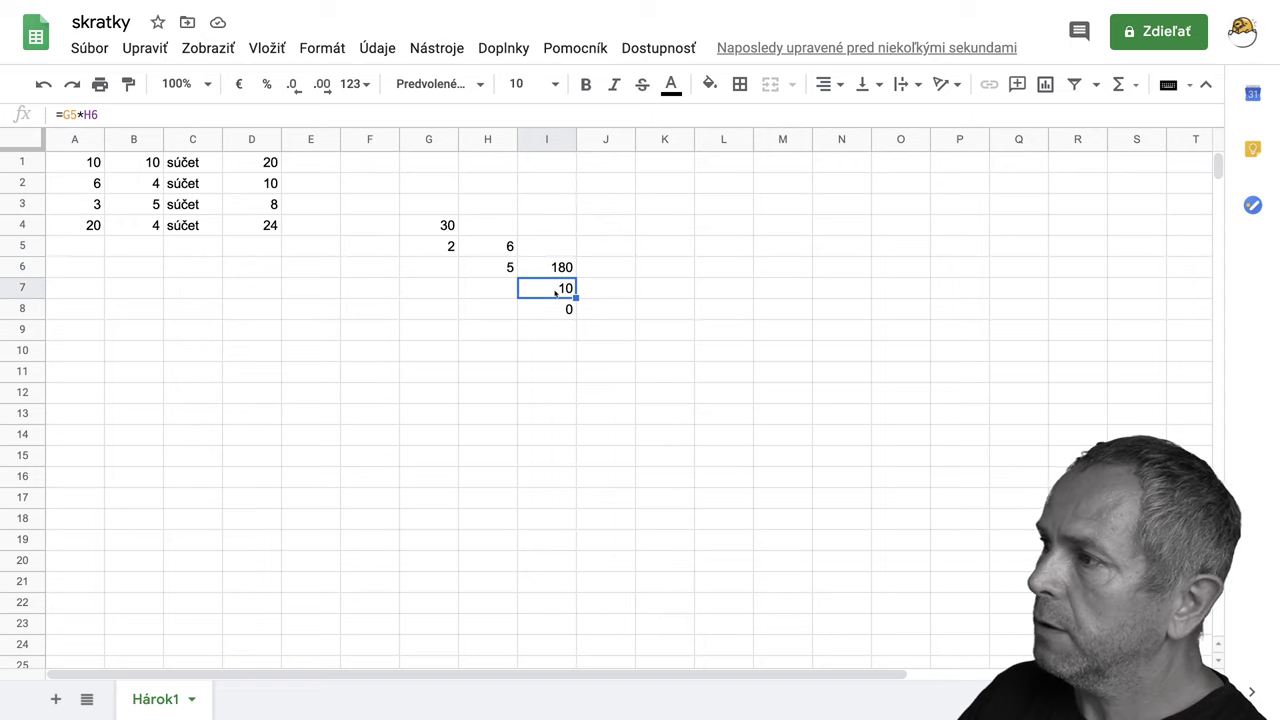
Enter 3 in cell G6 and 1 in H7, and check the product formula in I8
left_click(452, 275)
type("3")
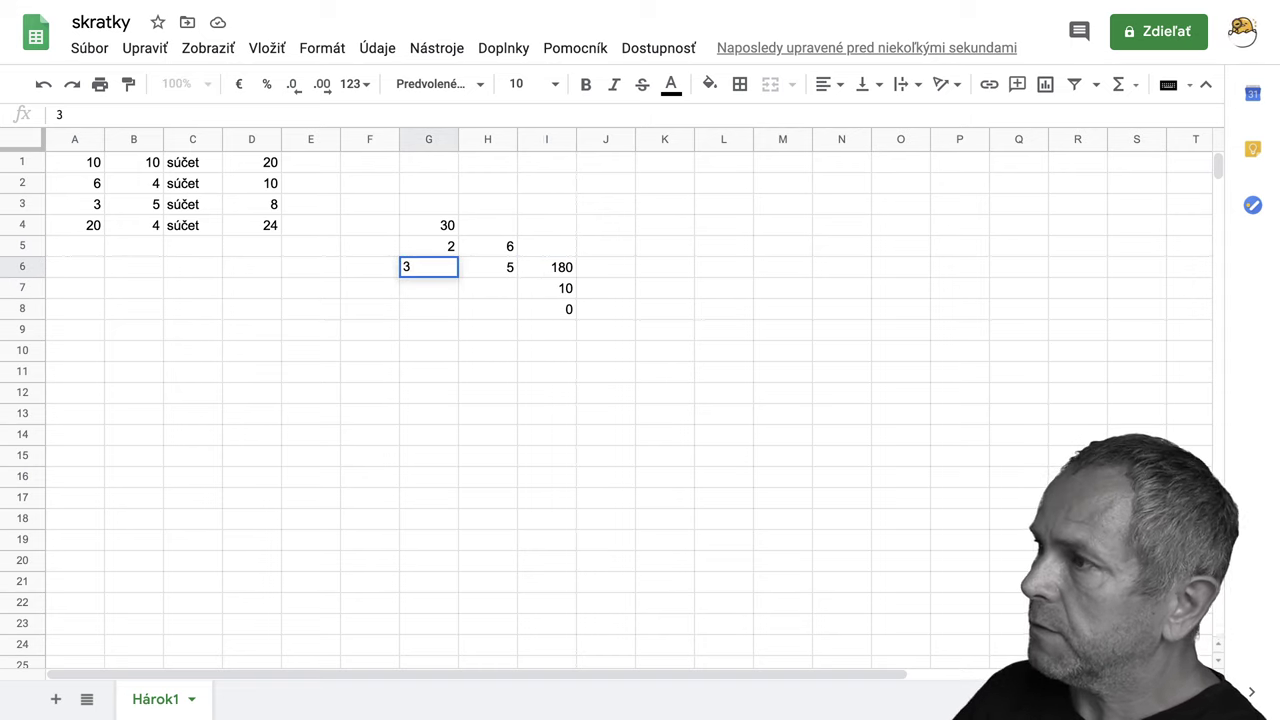
left_click(505, 289)
type("1")
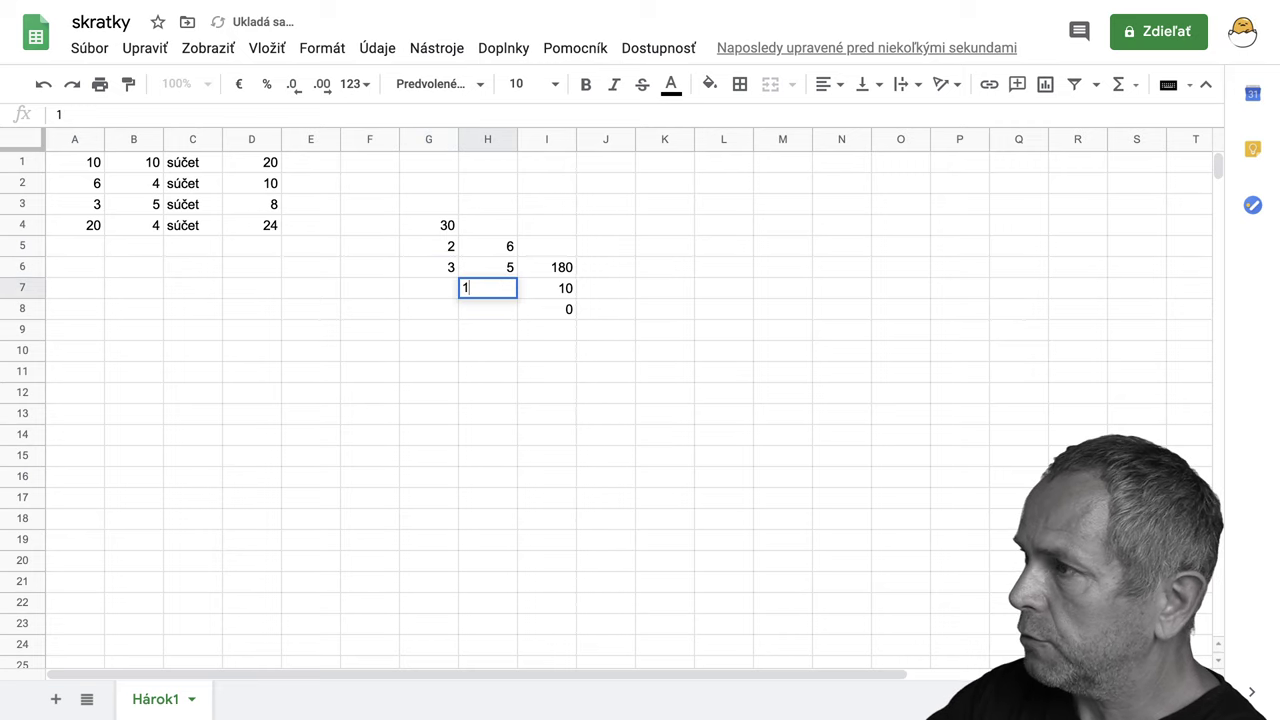
key("Return")
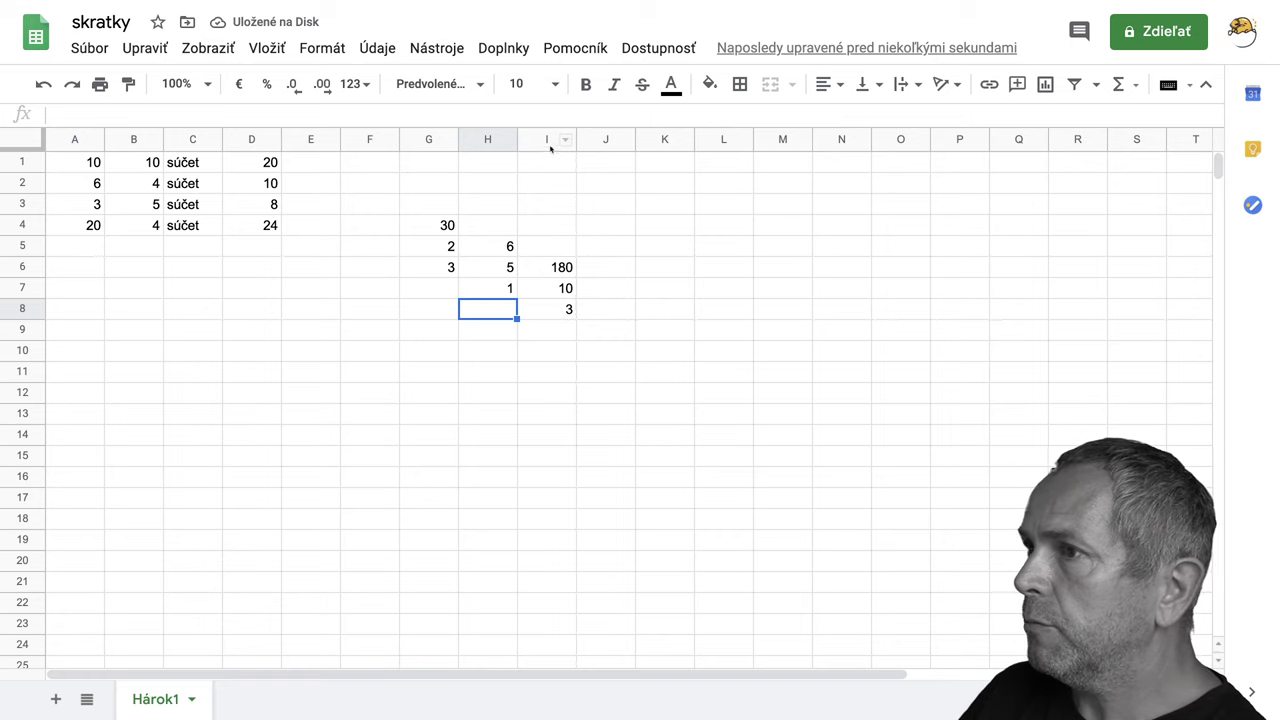
left_click(554, 313)
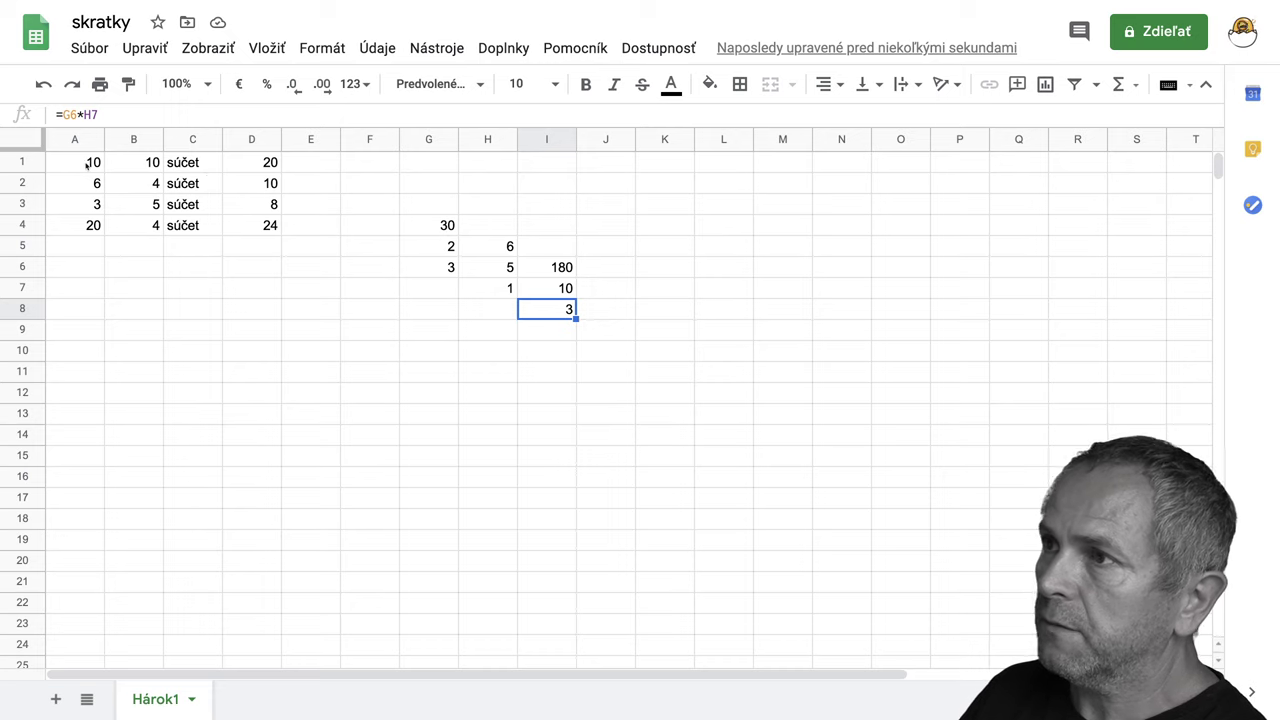
Examine how the row references change in the sum formulas from D1 through D4
left_click(258, 166)
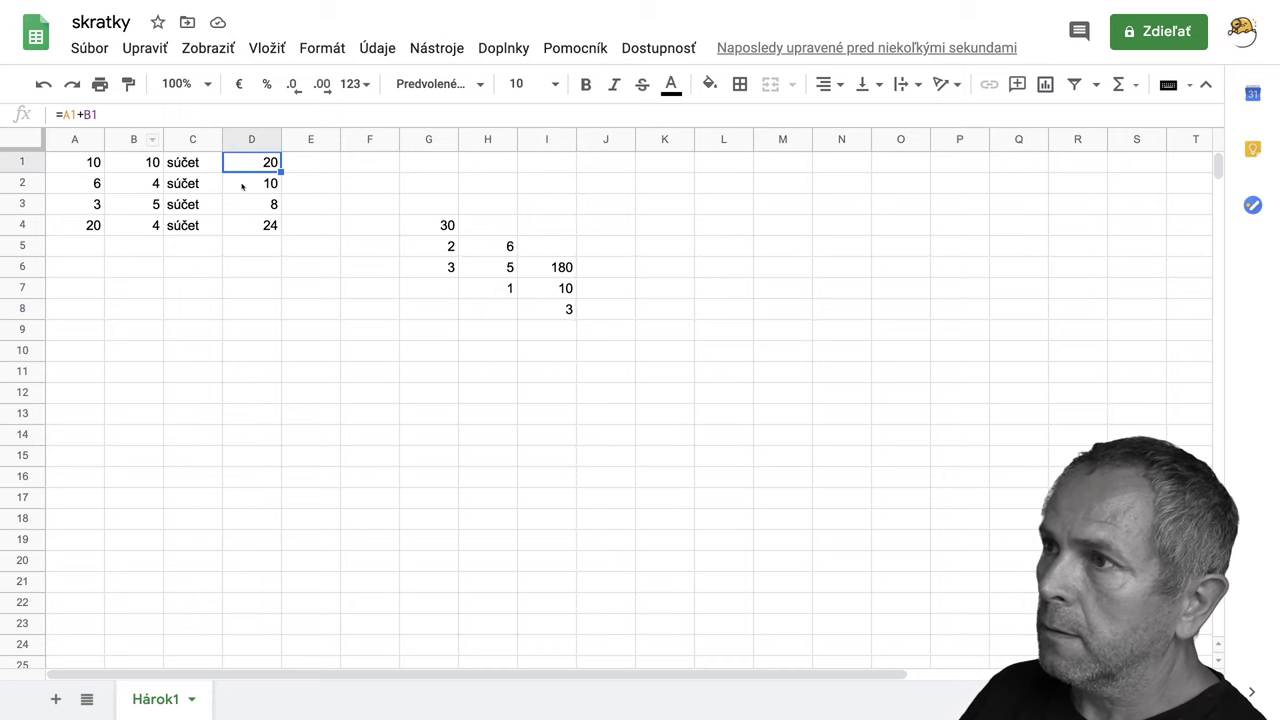
left_click(242, 186)
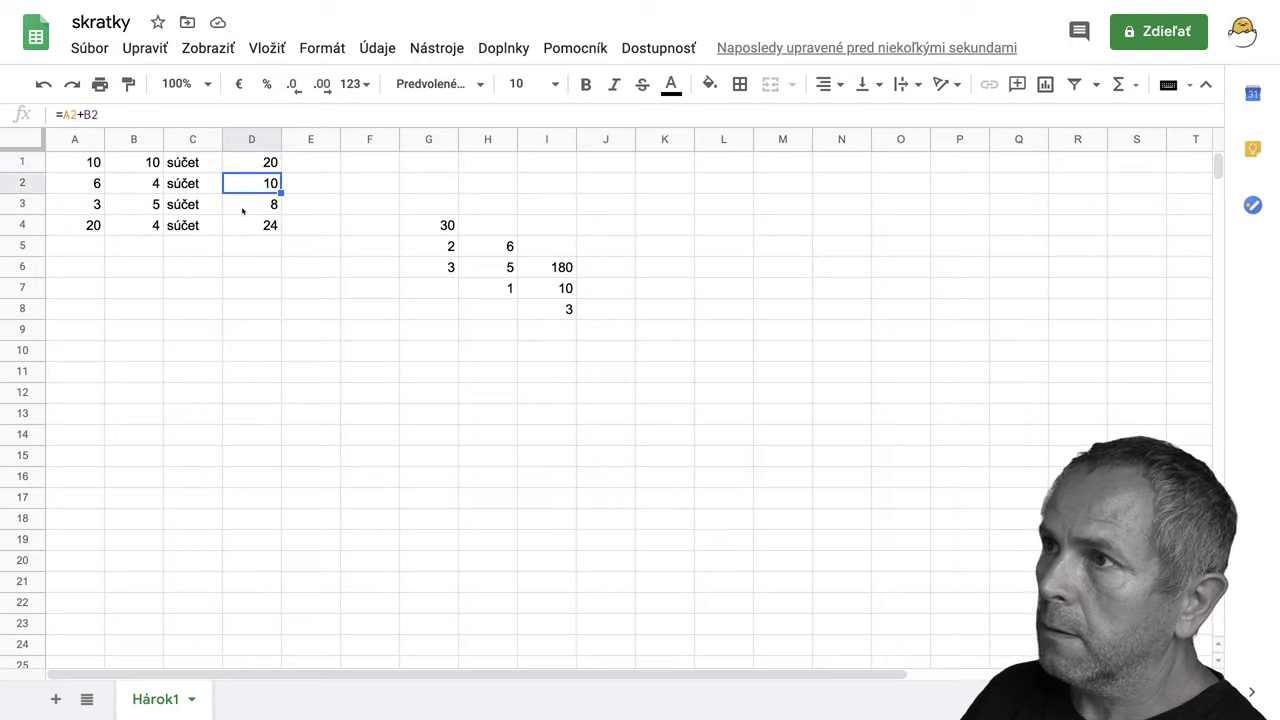
left_click(242, 210)
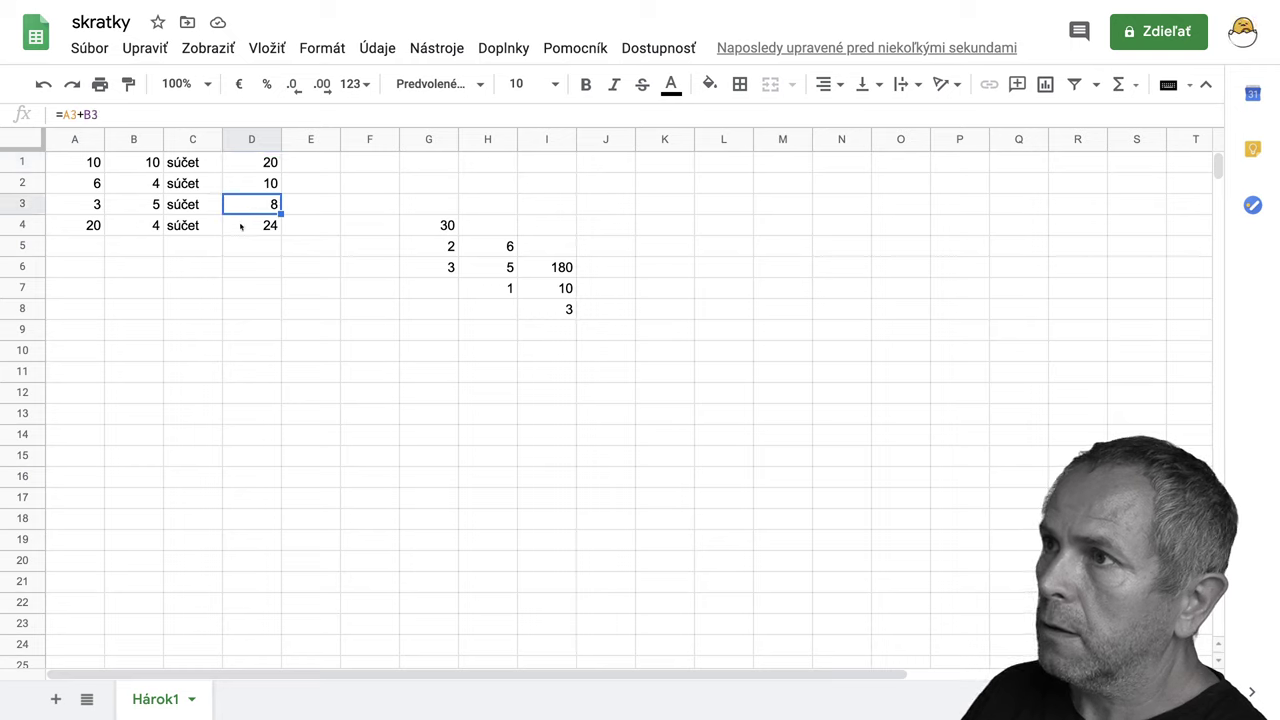
left_click(241, 226)
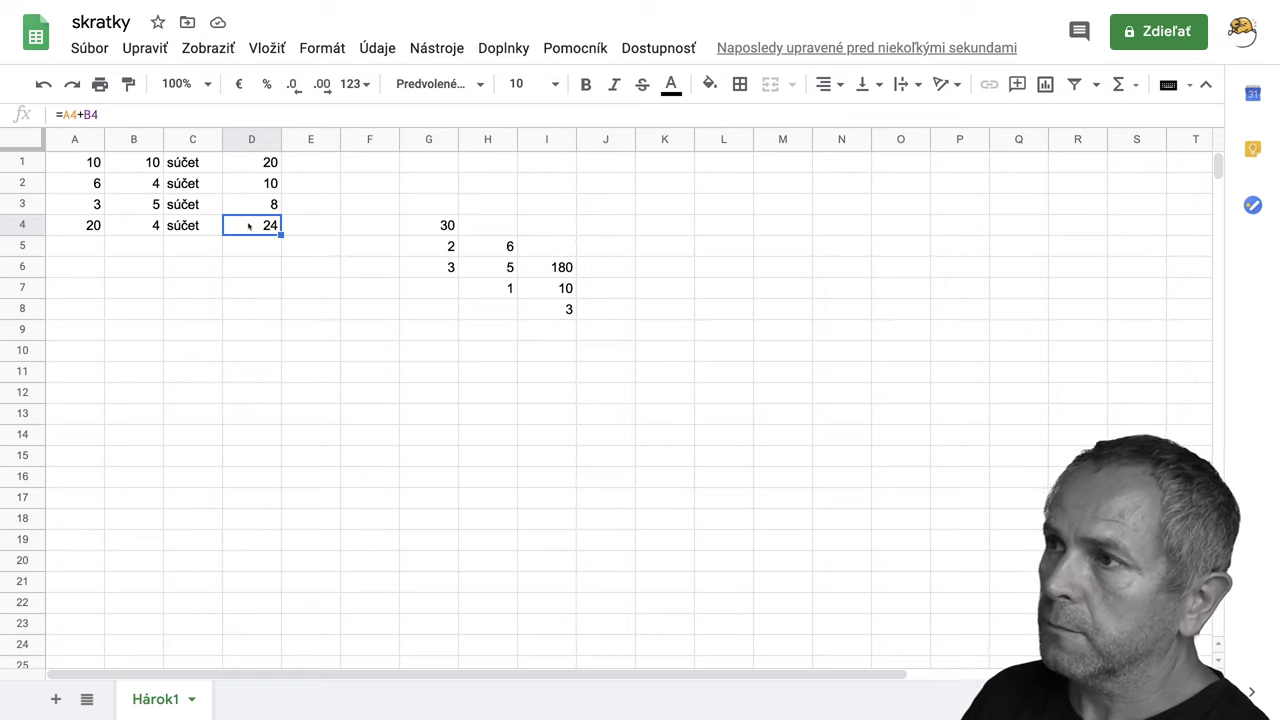
left_click(252, 164)
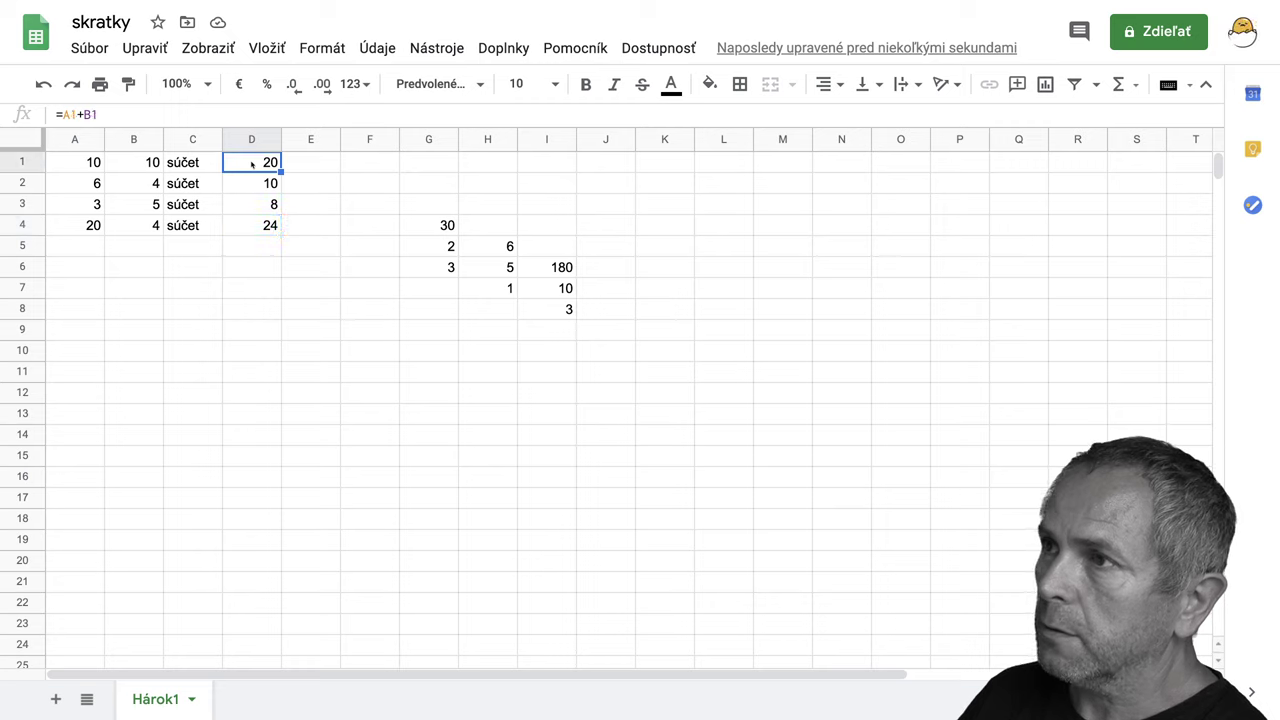
left_click(252, 185)
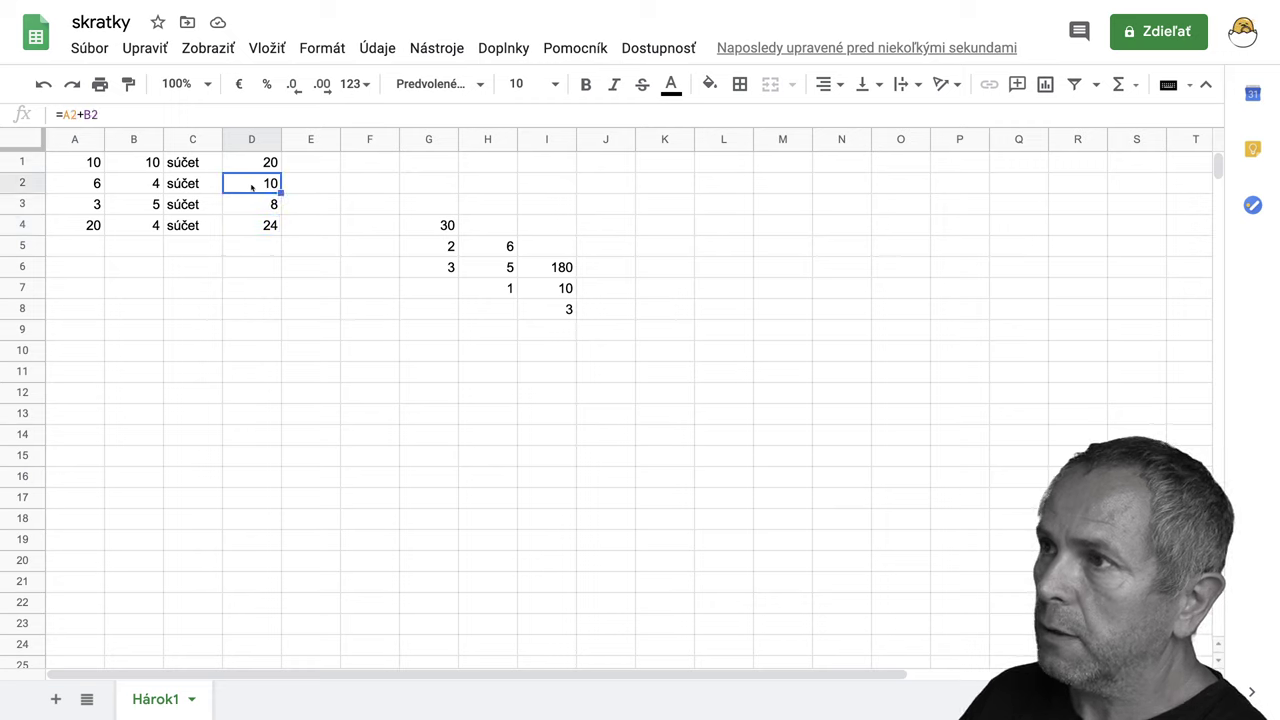
left_click(250, 206)
left_click(249, 229)
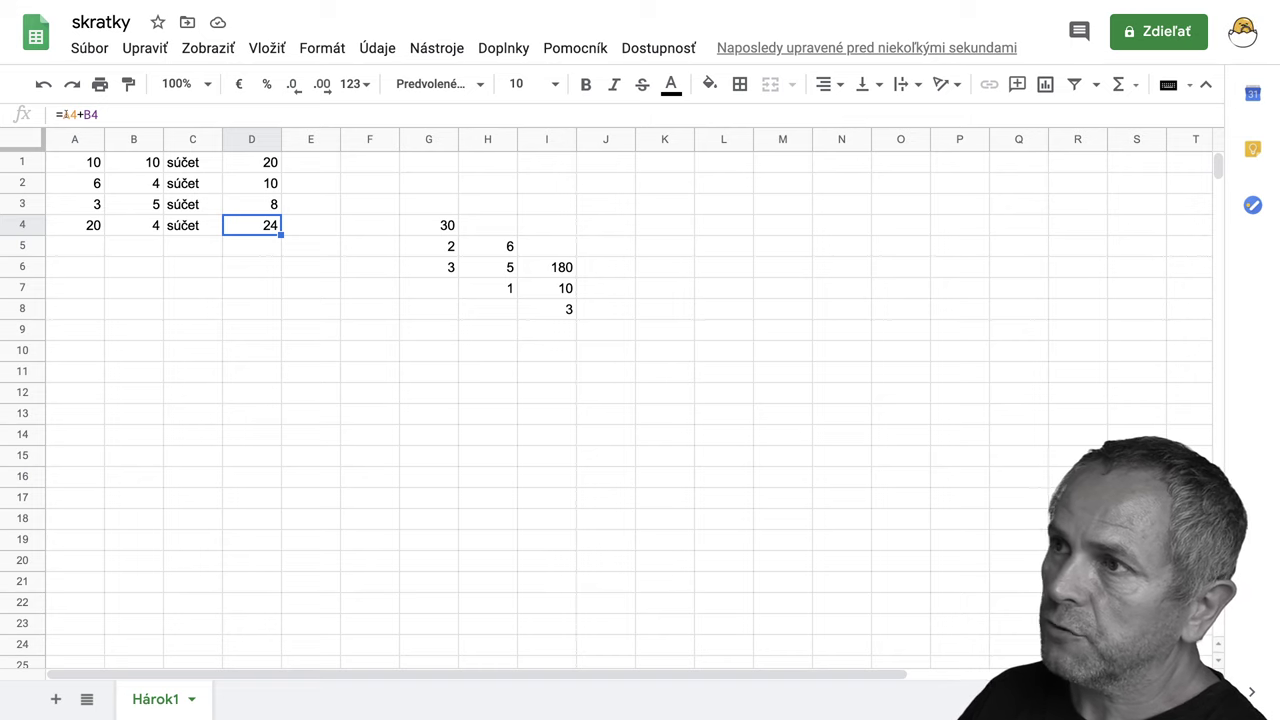
Lock the column of the A4 reference in D4's sum formula, making it =$A4+B4
key("F2")
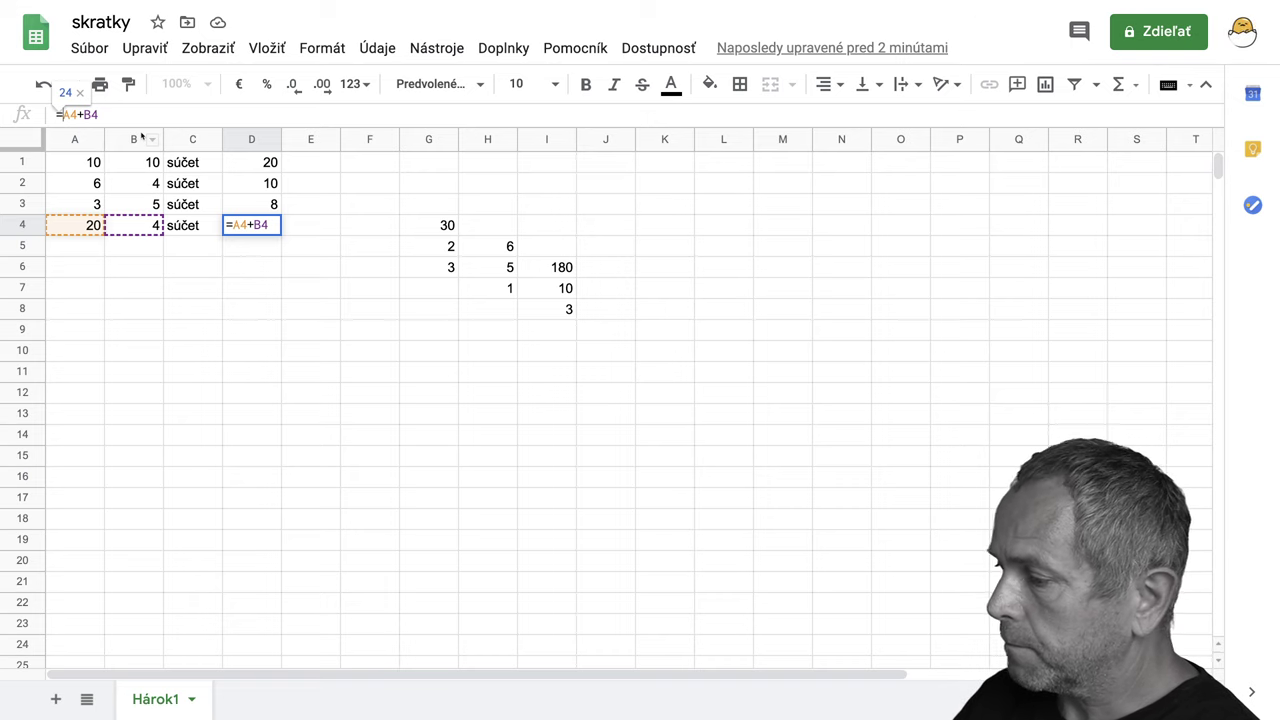
key("F4")
key("F4")
key("F4")
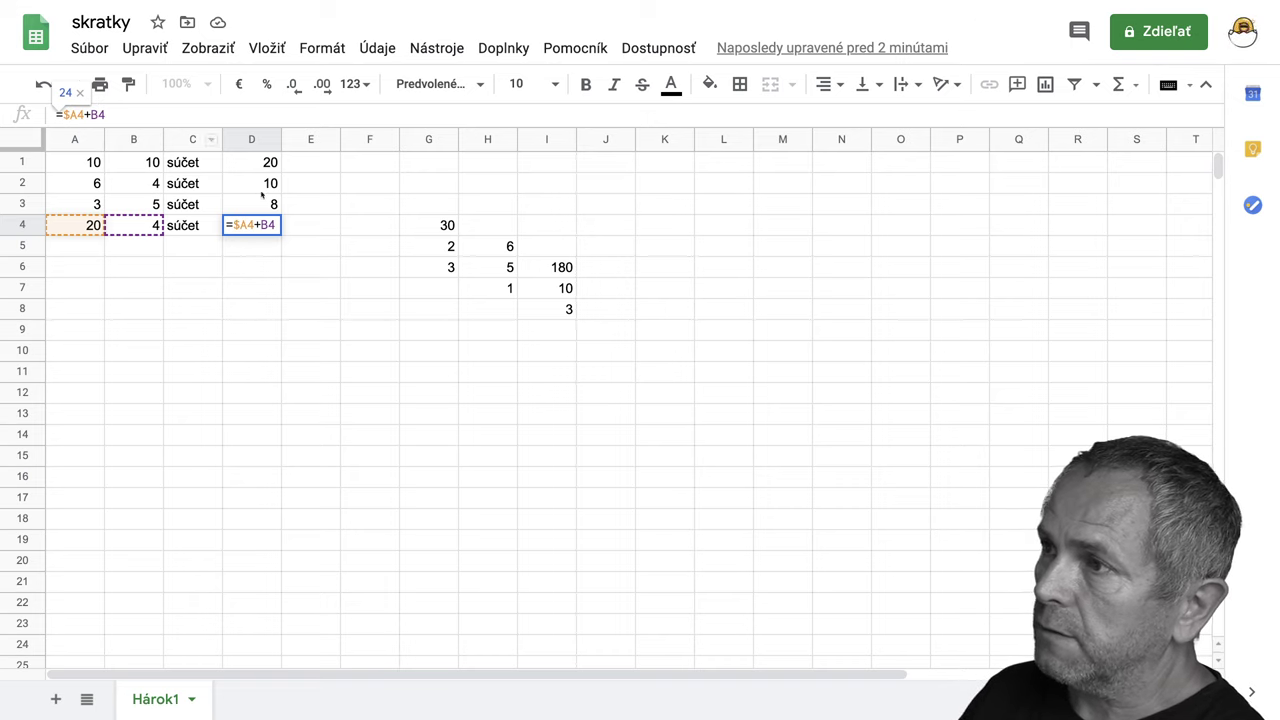
key("Tab")
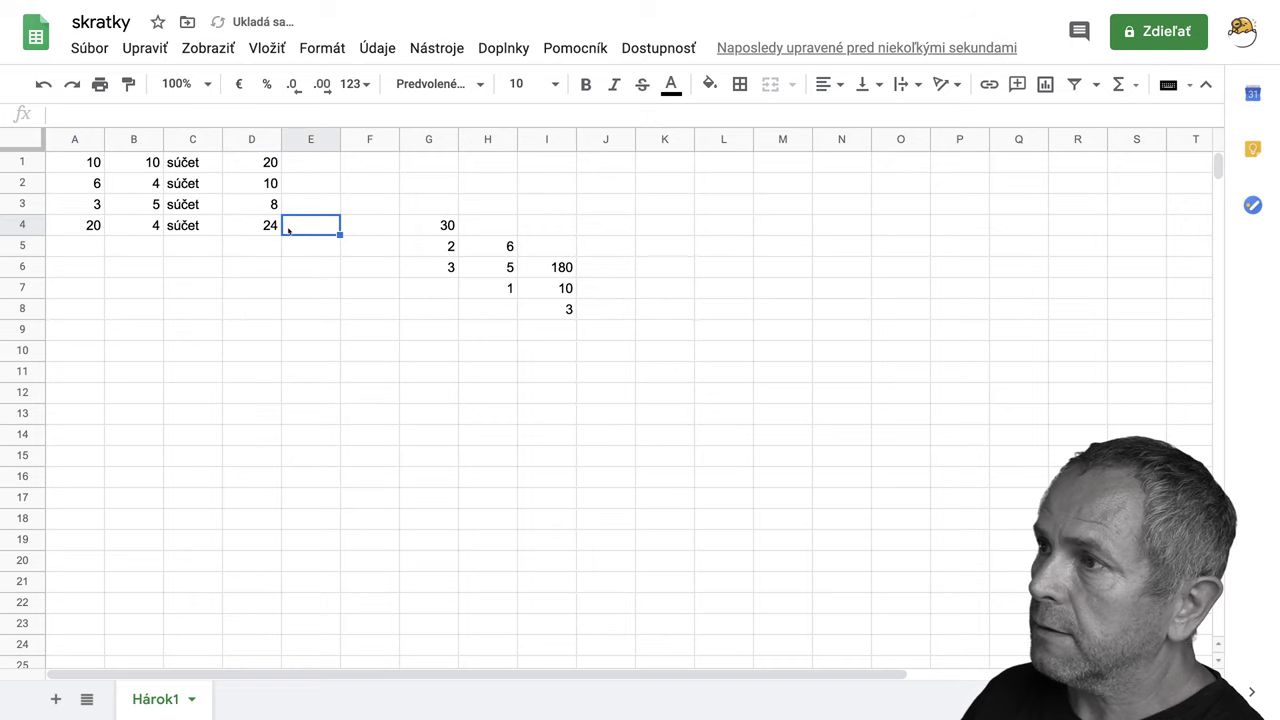
Fill the column-locked sum formula from D4 up through D1 and check the references in the filled cells
left_click(270, 228)
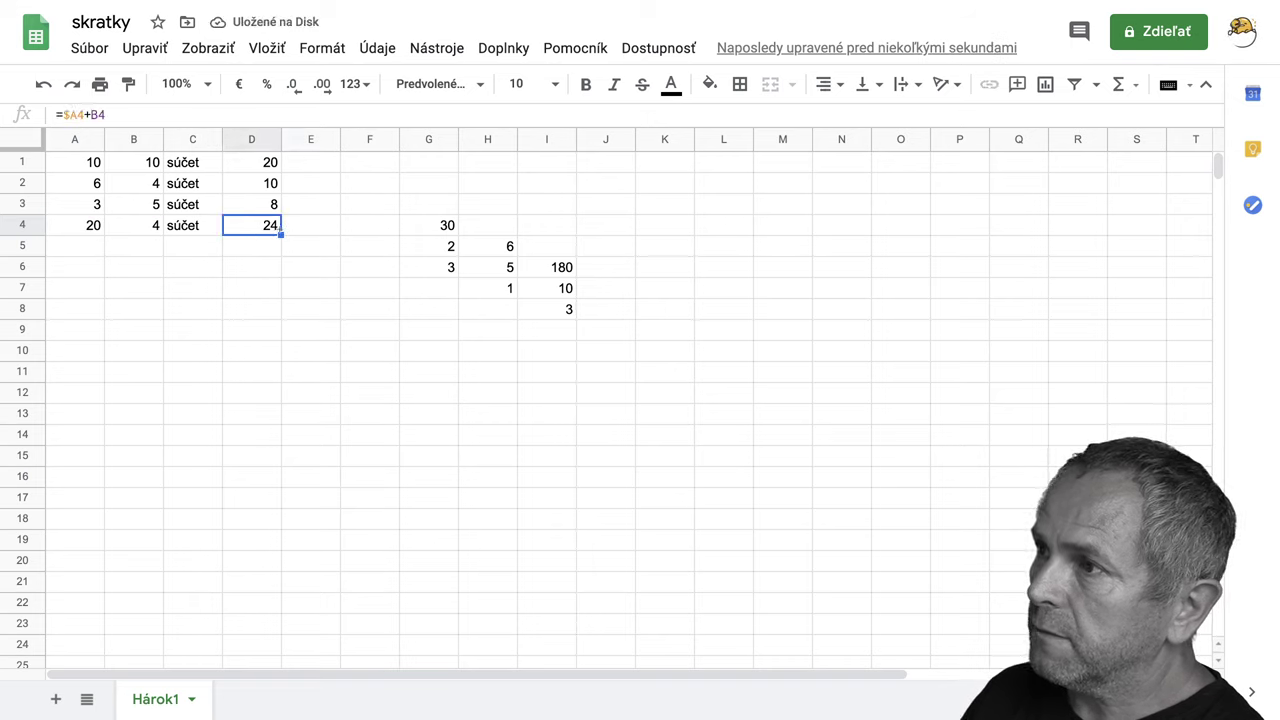
left_click_drag(281, 235, 280, 162)
left_click(265, 208)
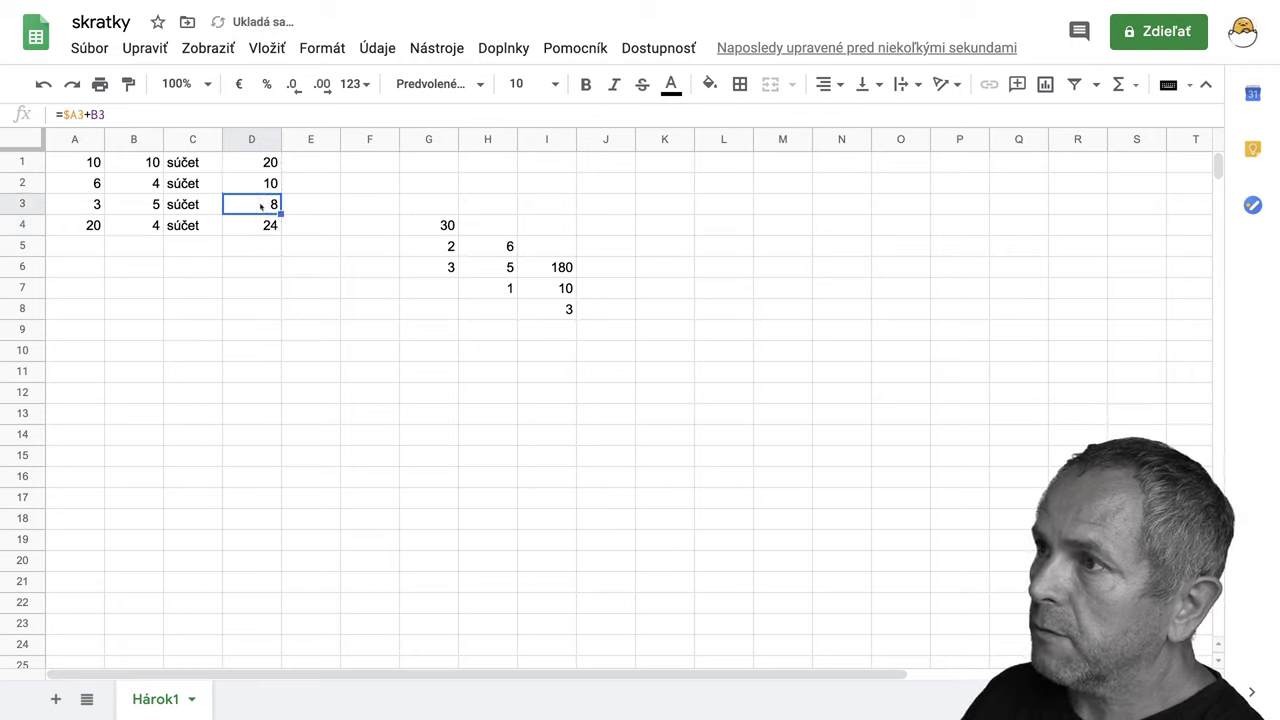
left_click(258, 182)
left_click(254, 164)
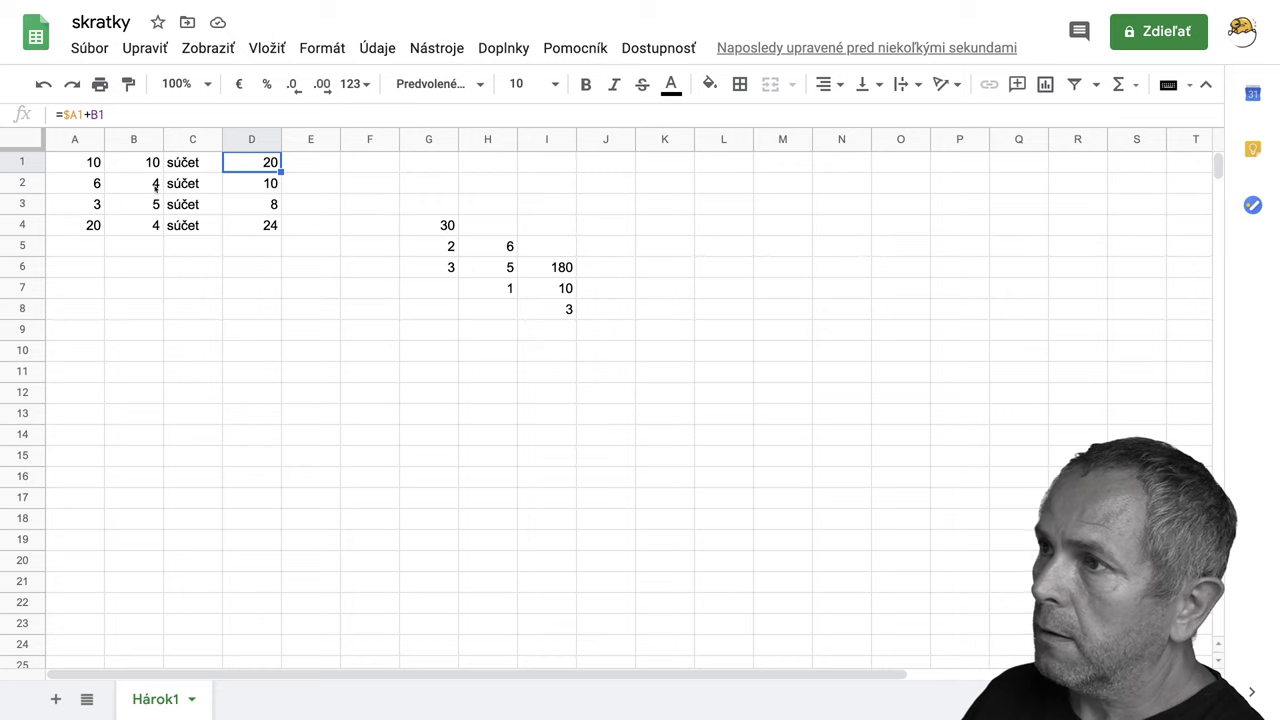
Set cell B2 to 5 in the first table
left_click(155, 187)
type("5")
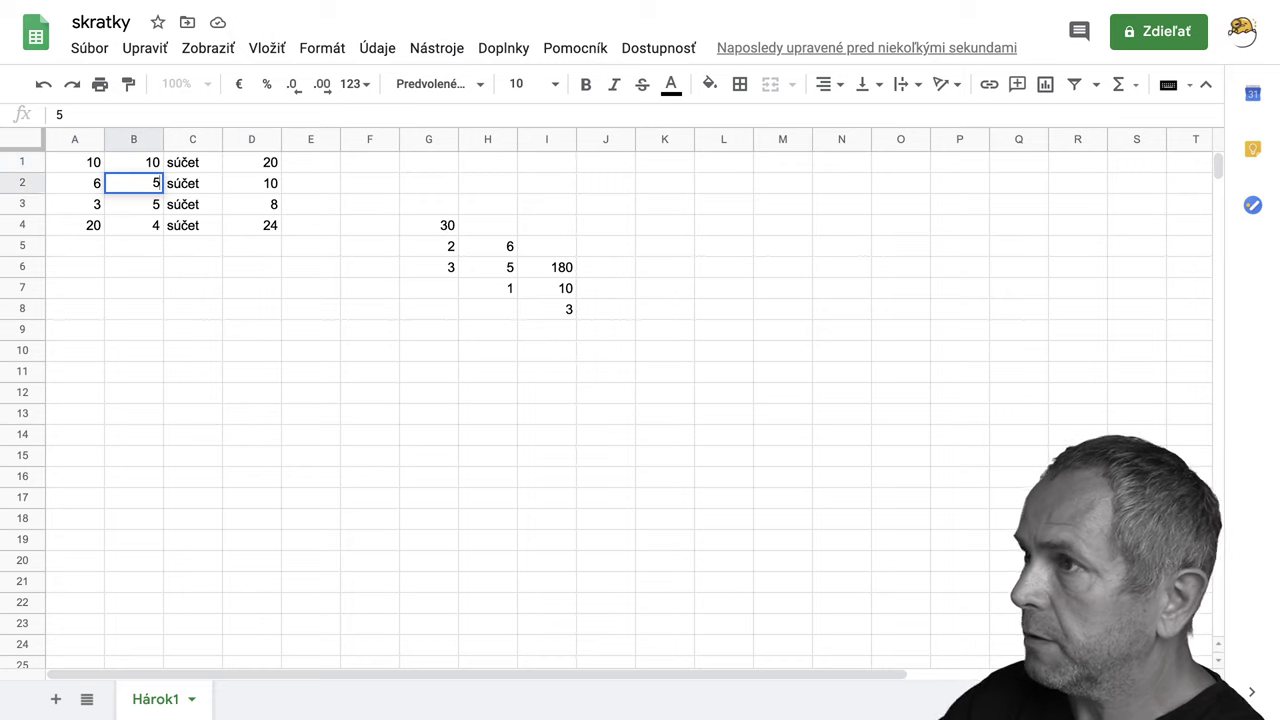
key("Return")
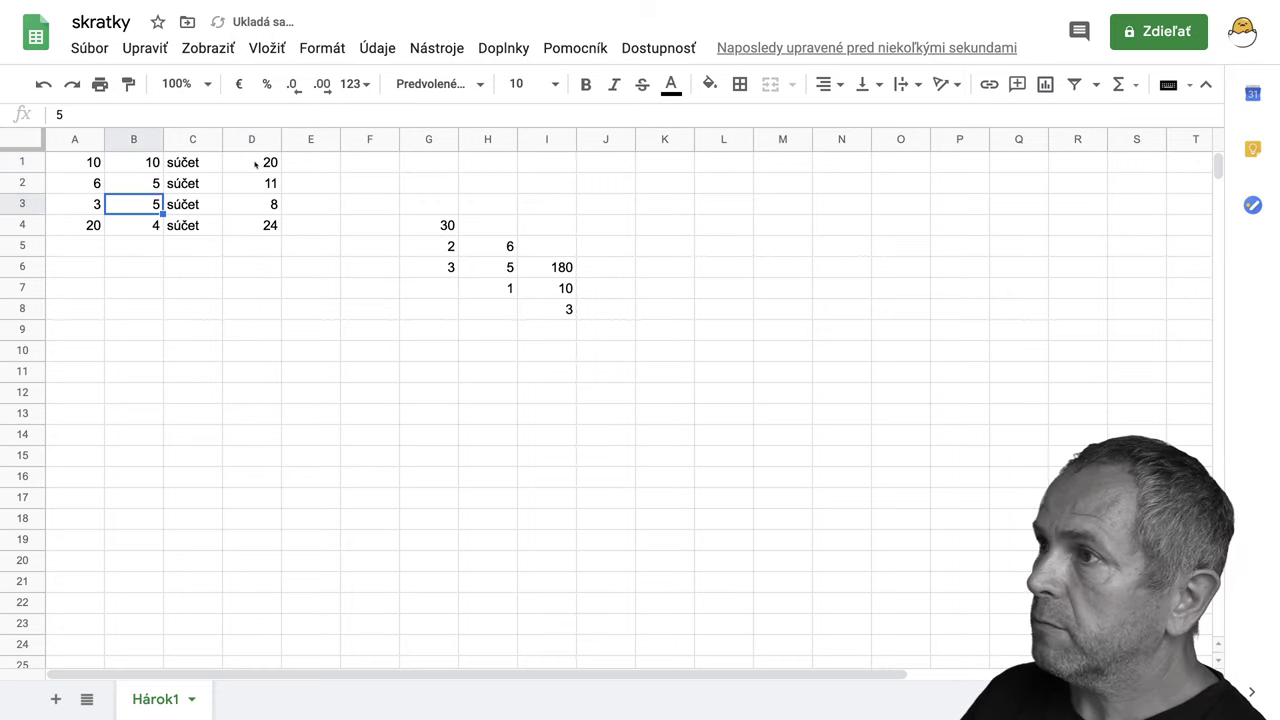
Lock the column of the B1 reference in D1, making it =$A1+$B1, and fill the formula down to D4
left_click(253, 165)
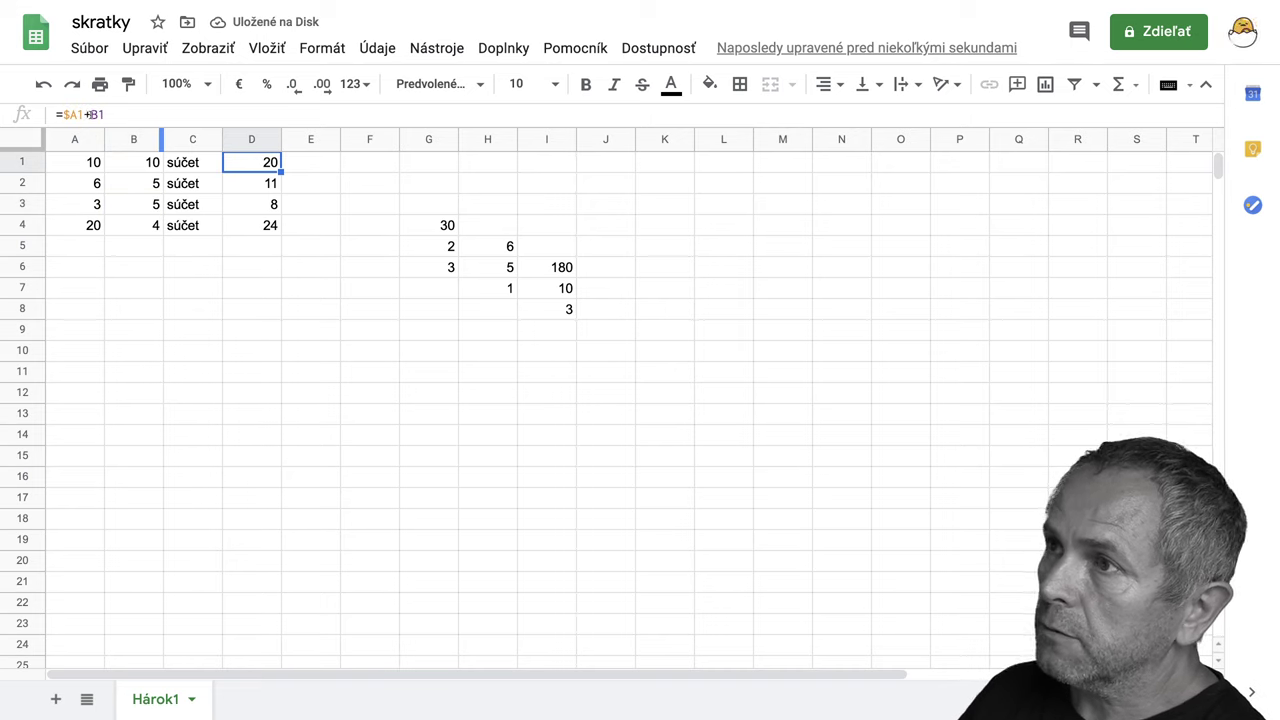
left_click(88, 114)
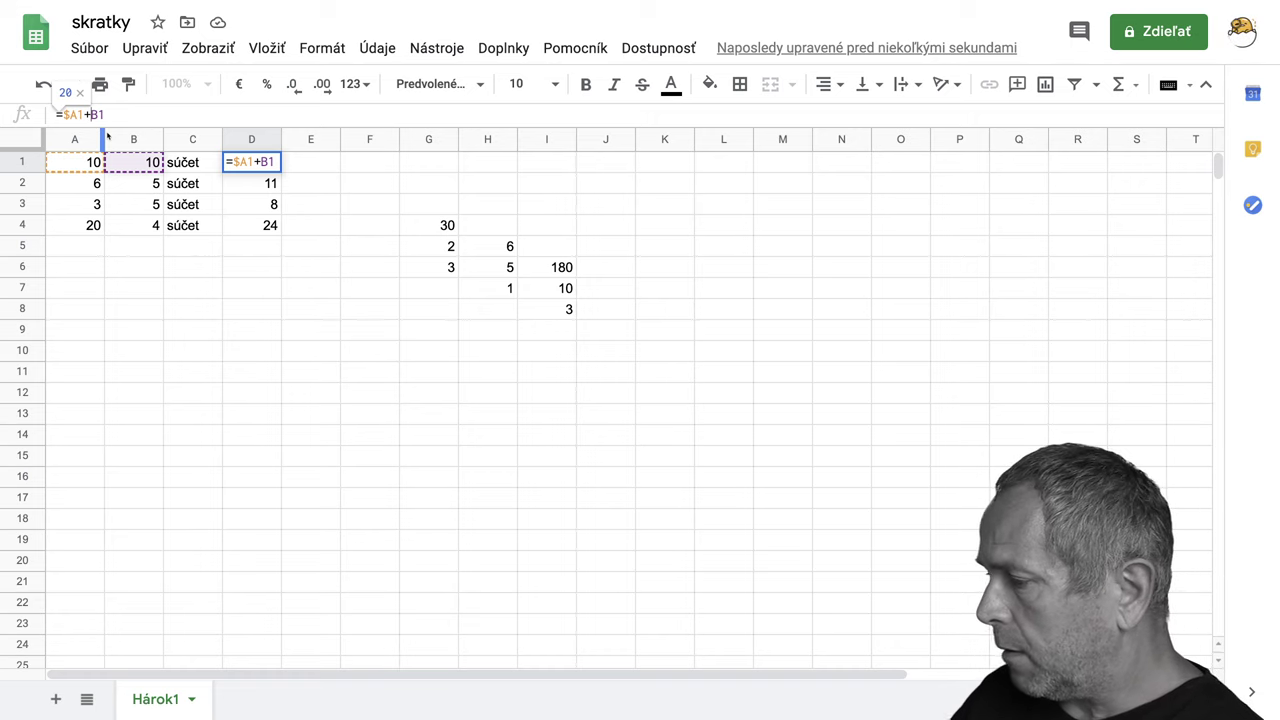
type("$")
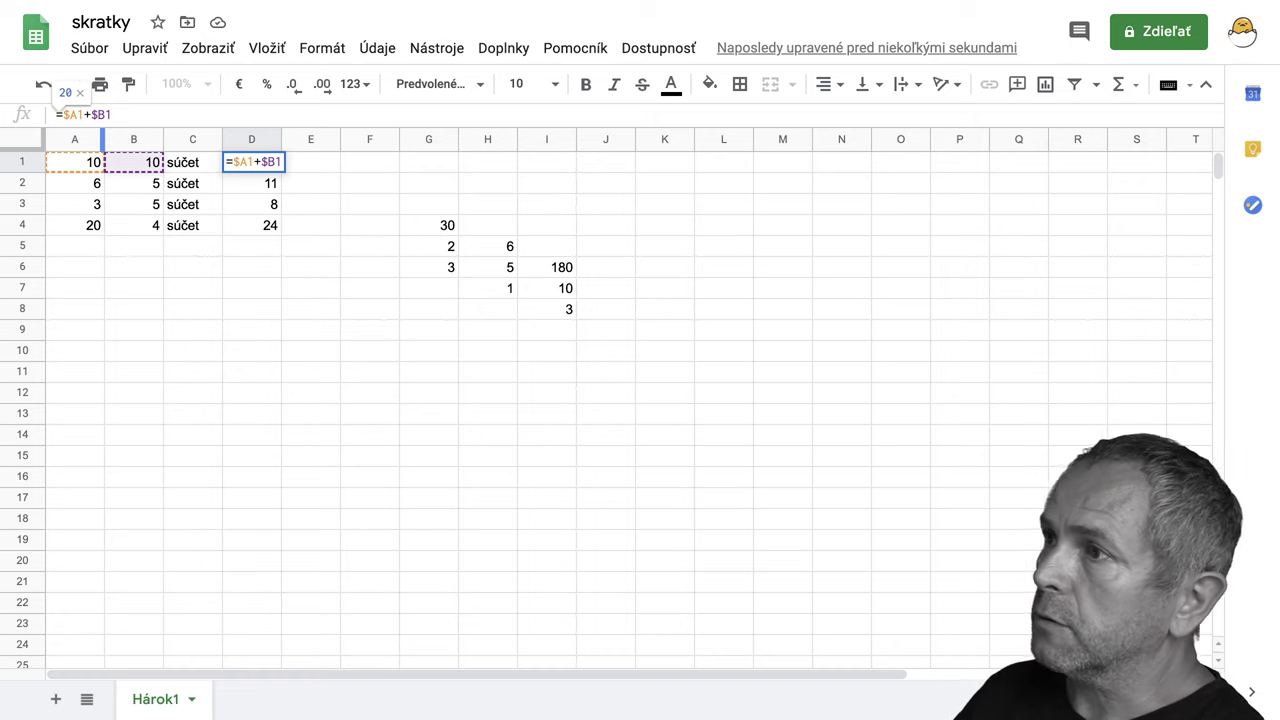
left_click(287, 167)
key("Left")
left_click_drag(281, 171, 284, 226)
left_click(313, 226)
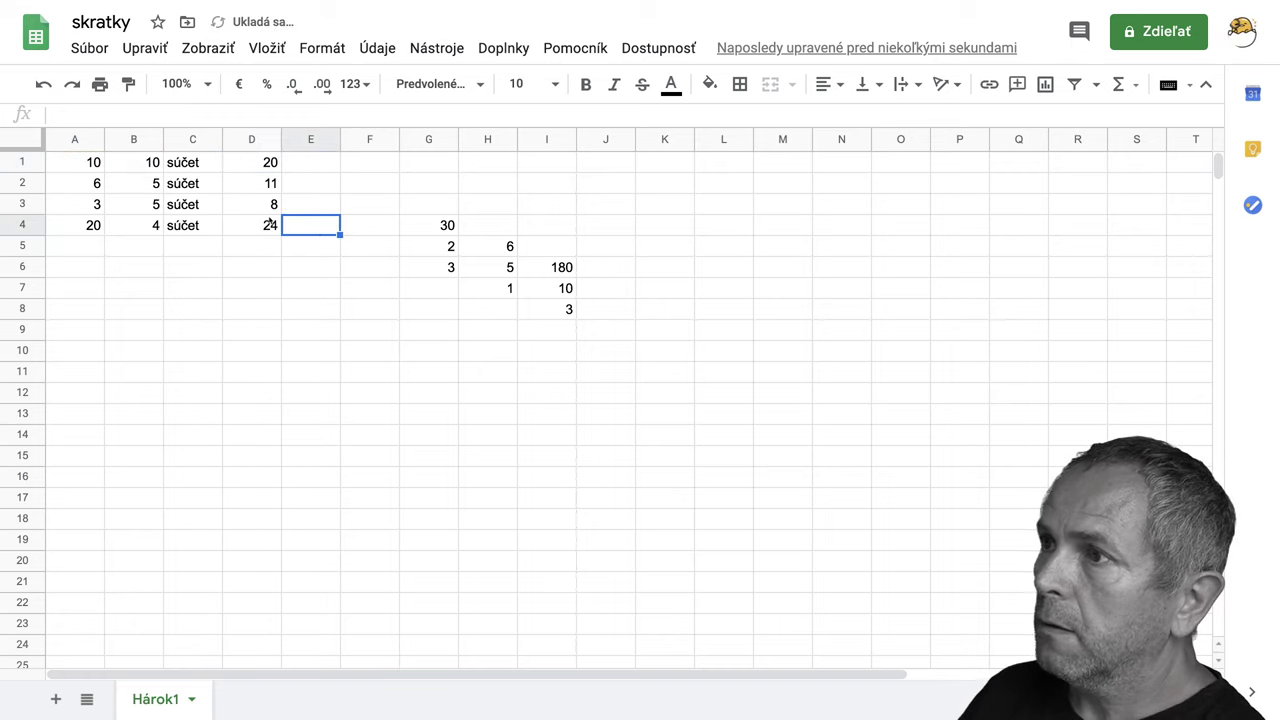
Set cell A3 to 5 and check the sum formula in D1
left_click(97, 206)
type("5")
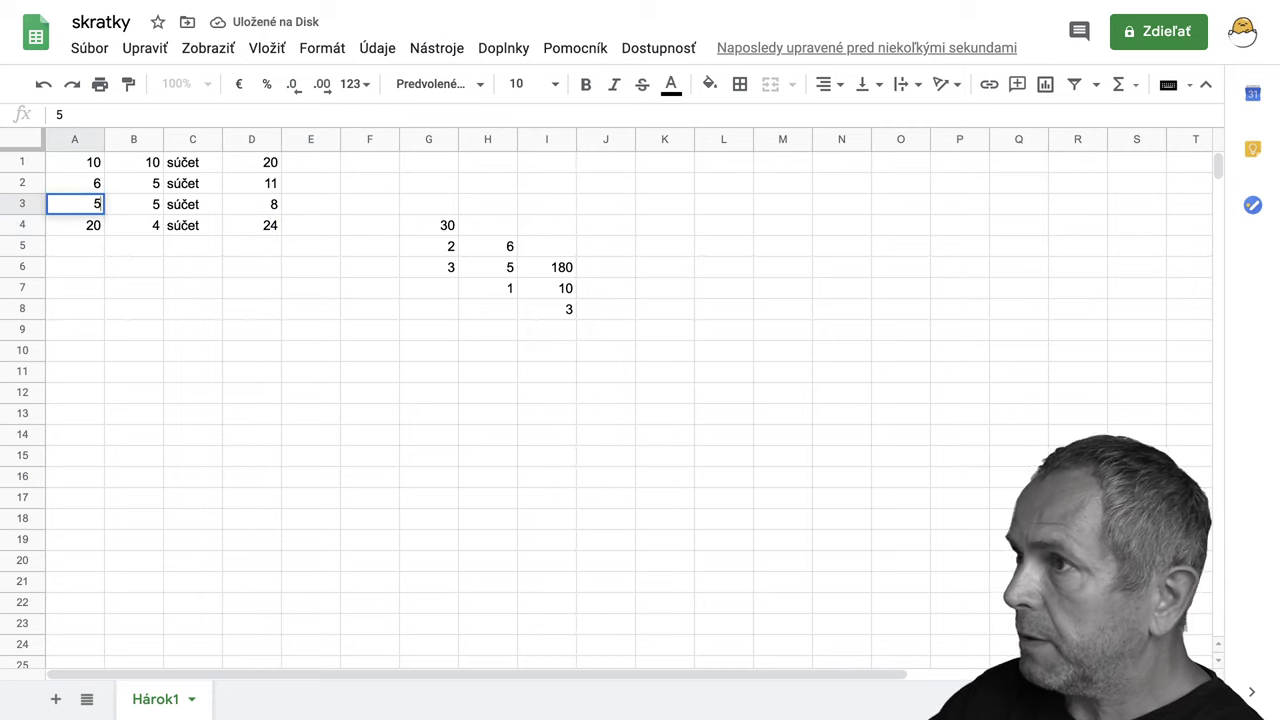
key("Return")
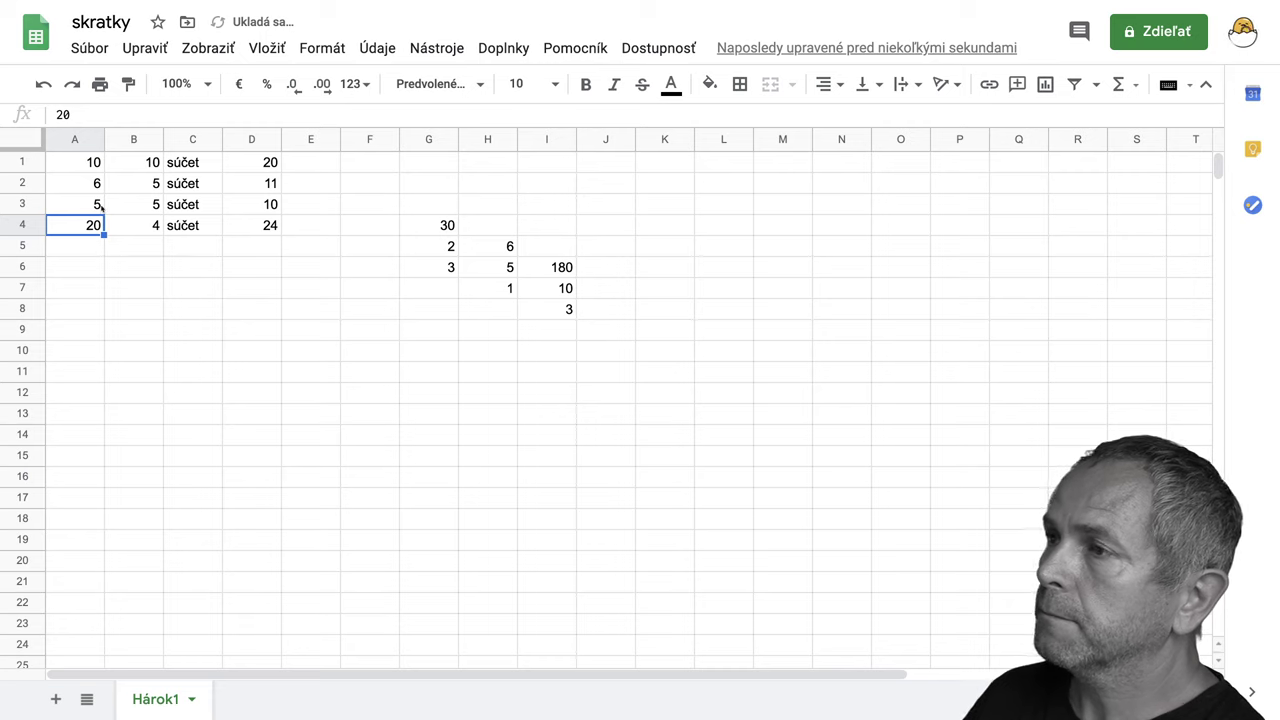
left_click(243, 165)
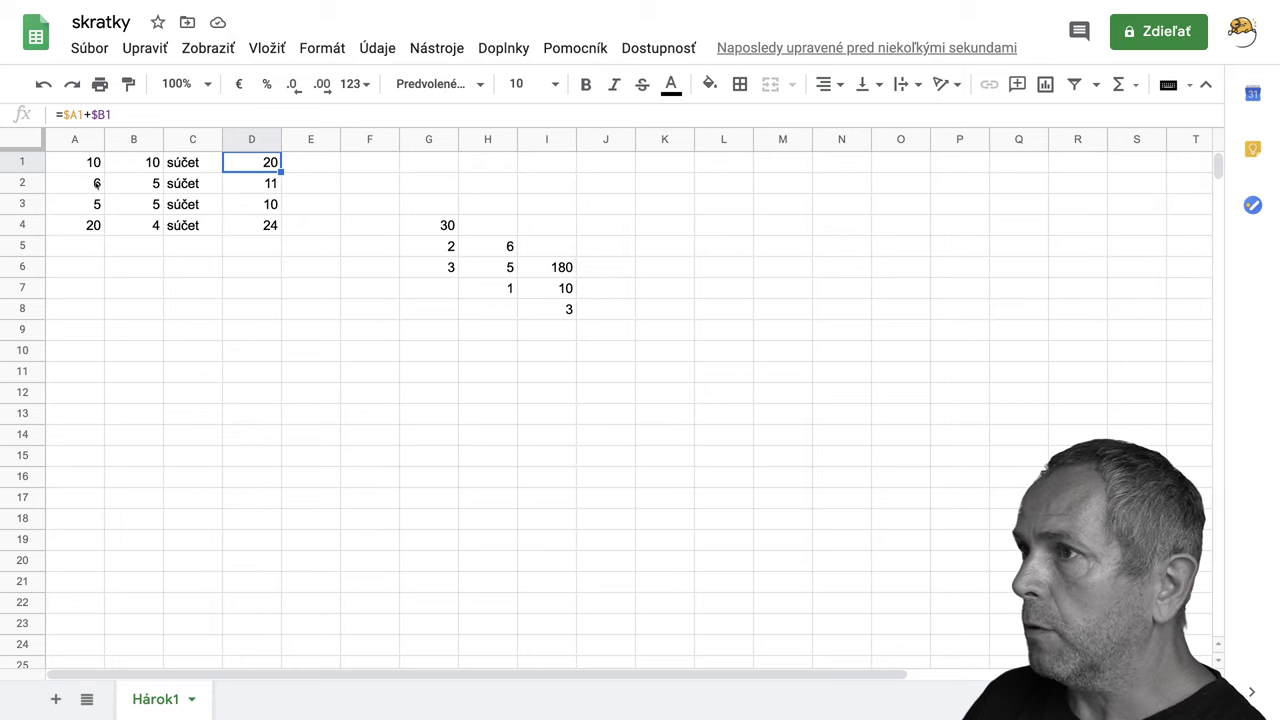
Clear the values in A2:A4, leaving only A1 filled in column A, and look over the neighbouring cells in column B
left_click_drag(97, 183, 93, 225)
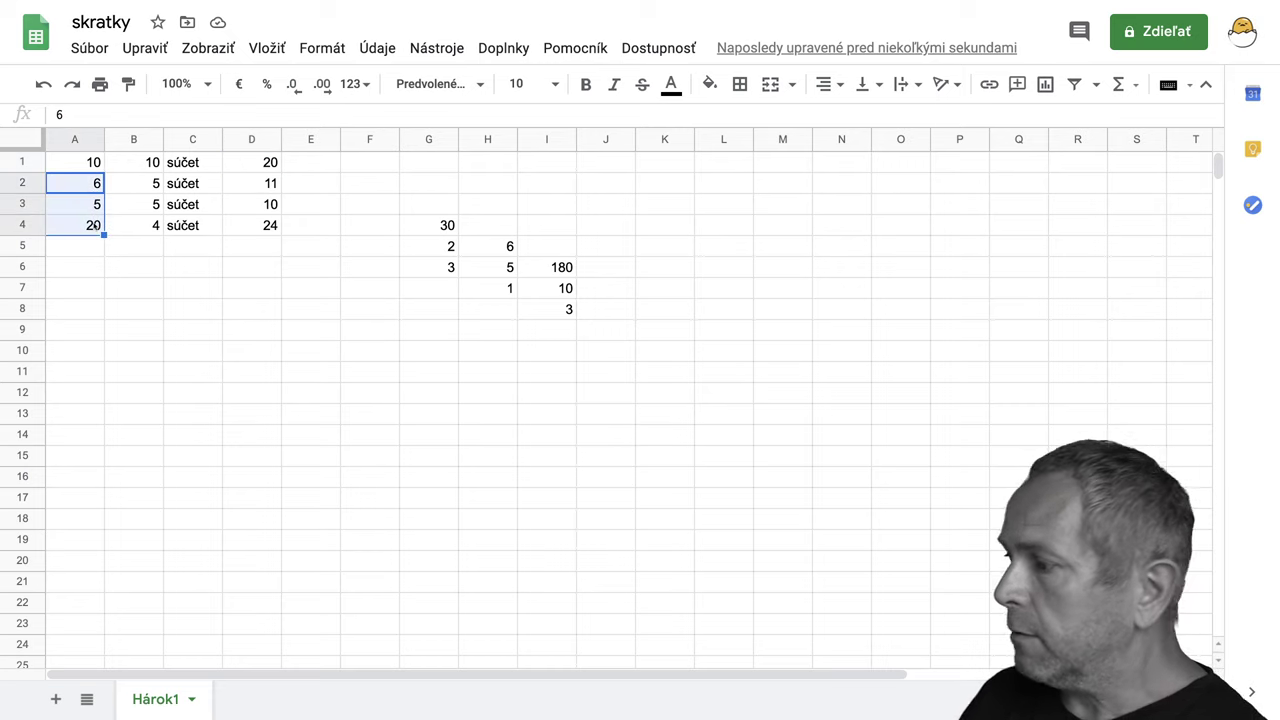
key("Delete")
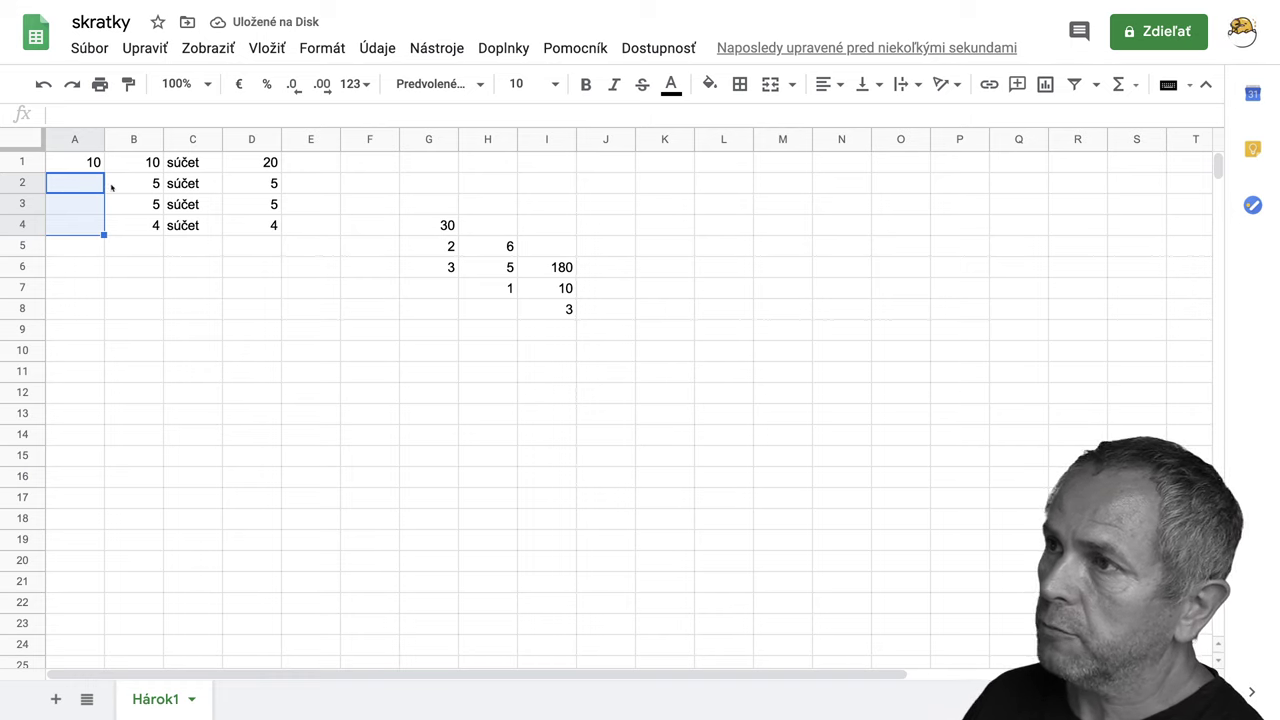
left_click(110, 186)
left_click(80, 202)
left_click(108, 208)
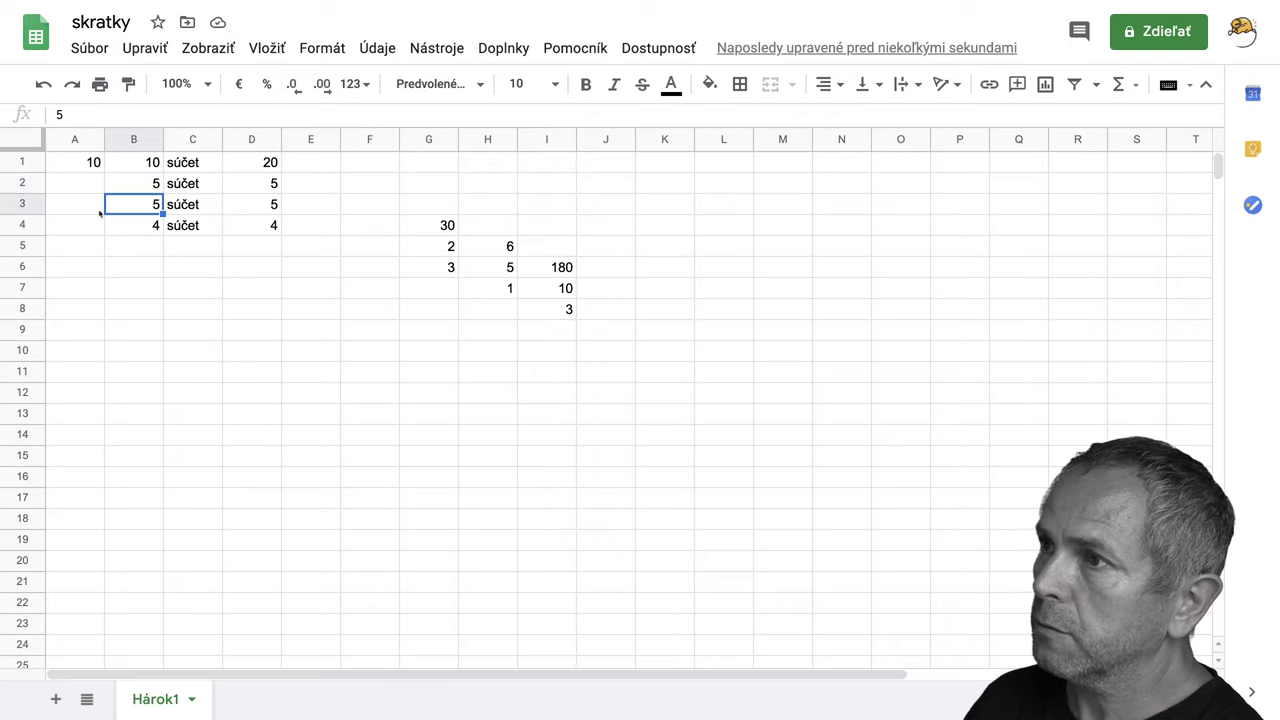
left_click(98, 226)
left_click(108, 232)
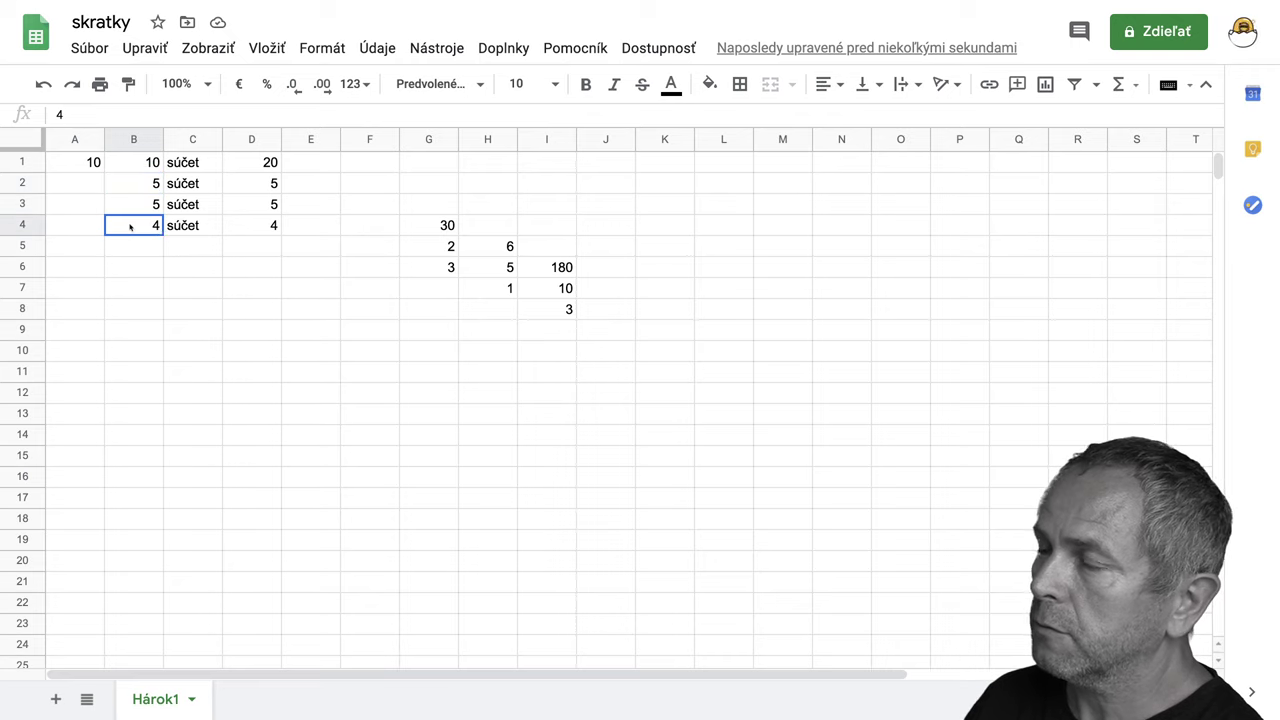
left_click(146, 164)
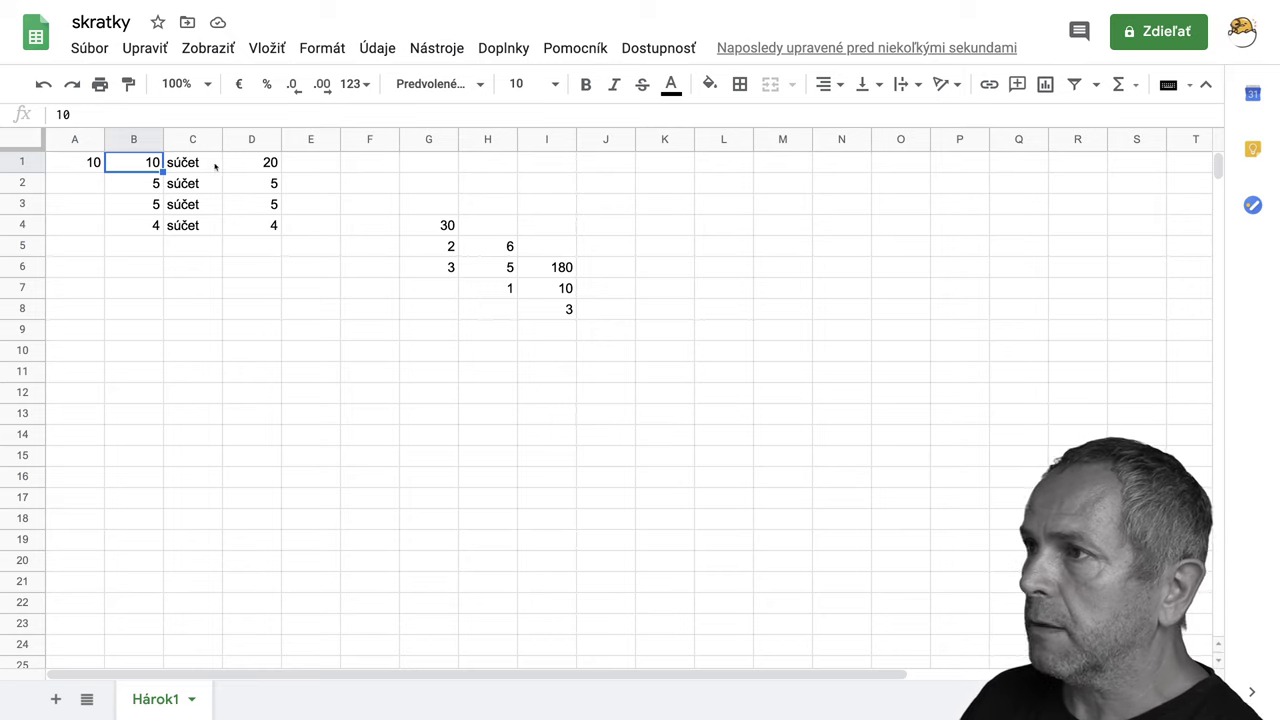
Remove both column locks from D1's sum formula, making it =A1+B1
left_click(257, 165)
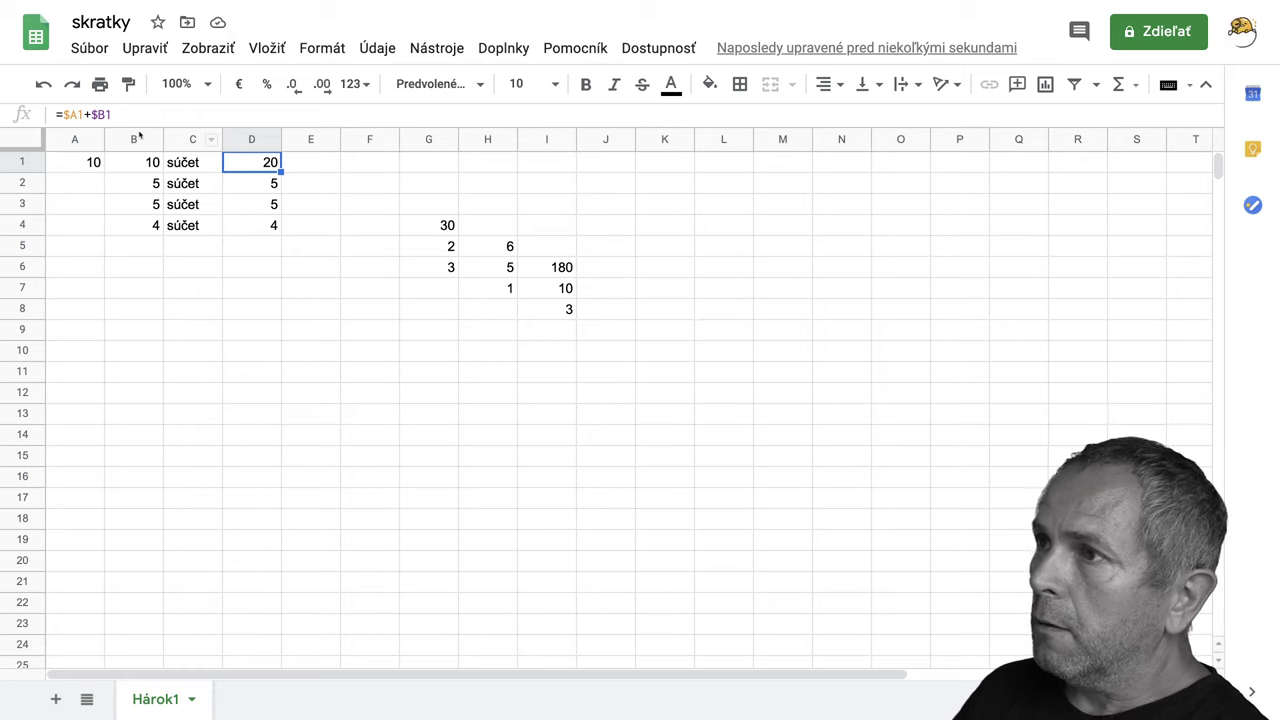
left_click(72, 115)
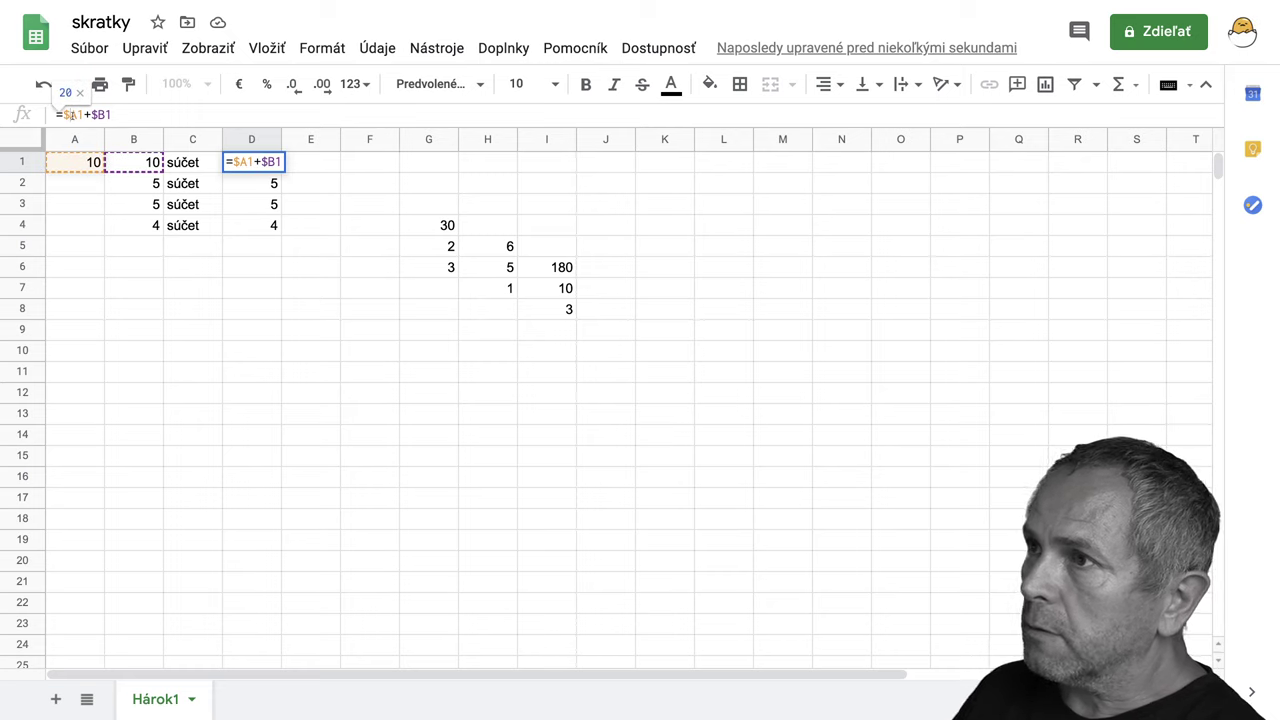
key("BackSpace")
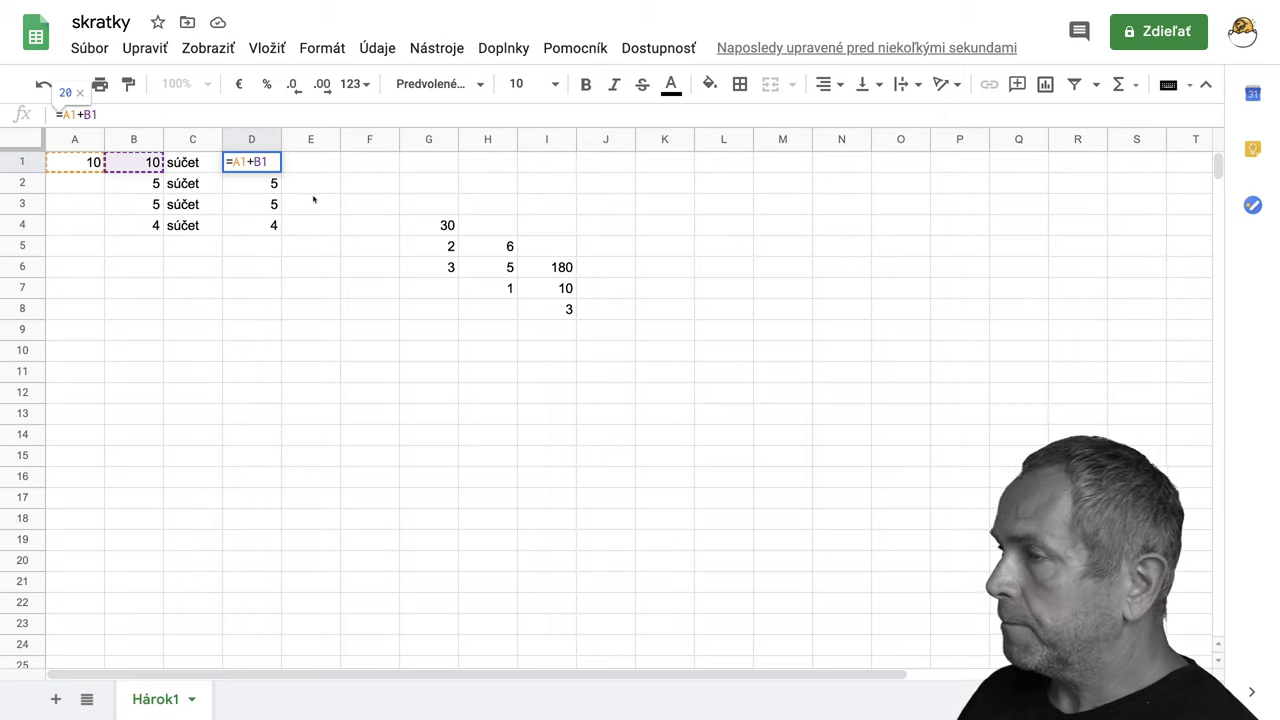
key("Return")
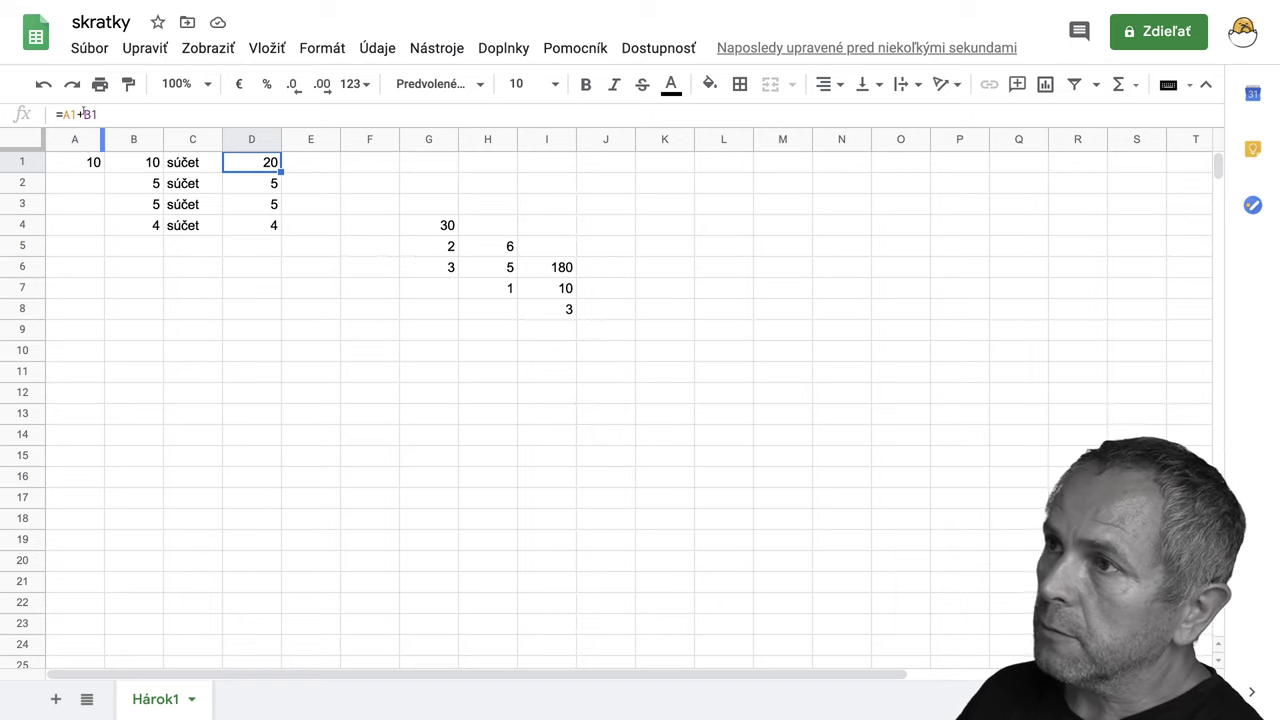
Cycle the A1 reference in D1 through its lock variants and leave it fully absolute, making the formula =$A$1+B1
left_click(81, 114)
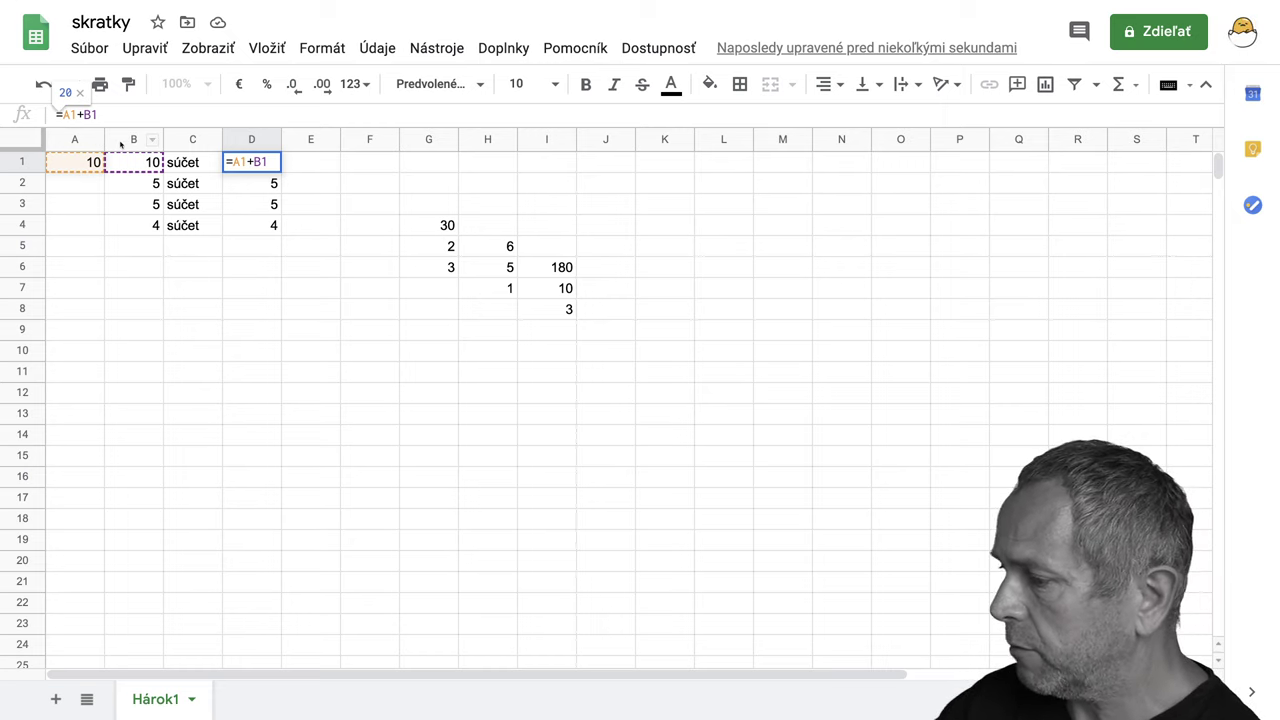
key("F4")
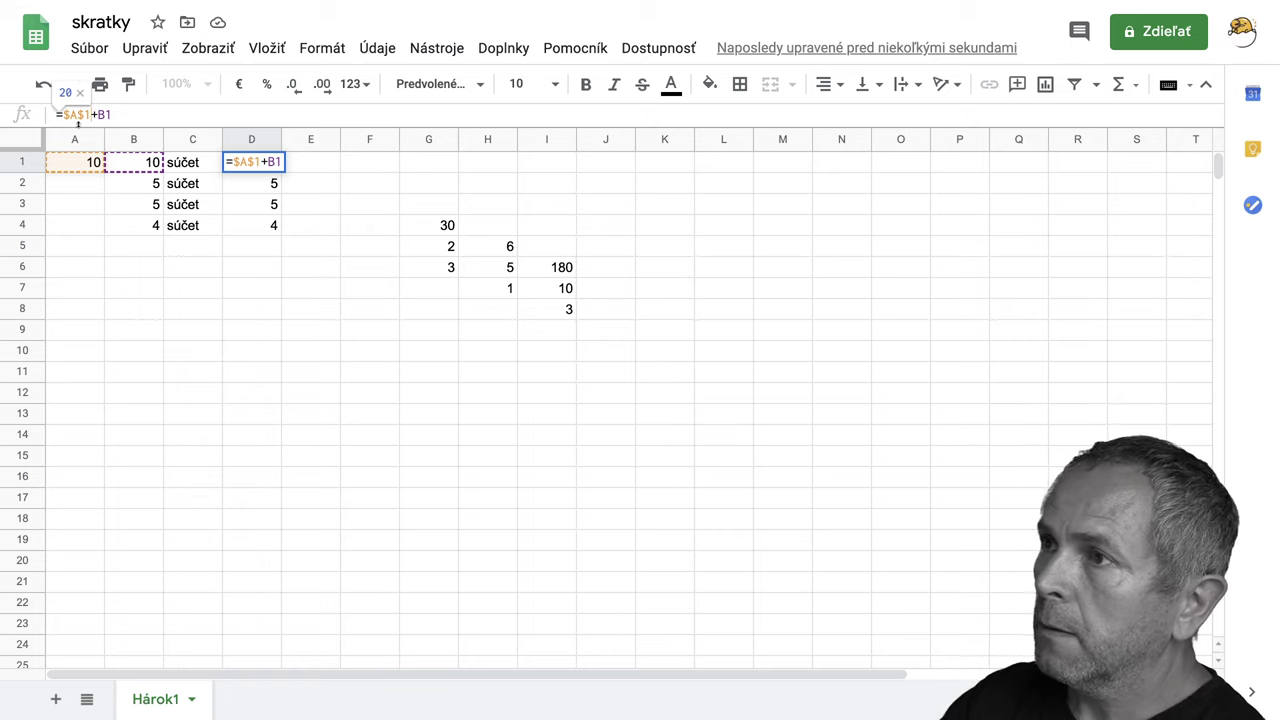
key("F4")
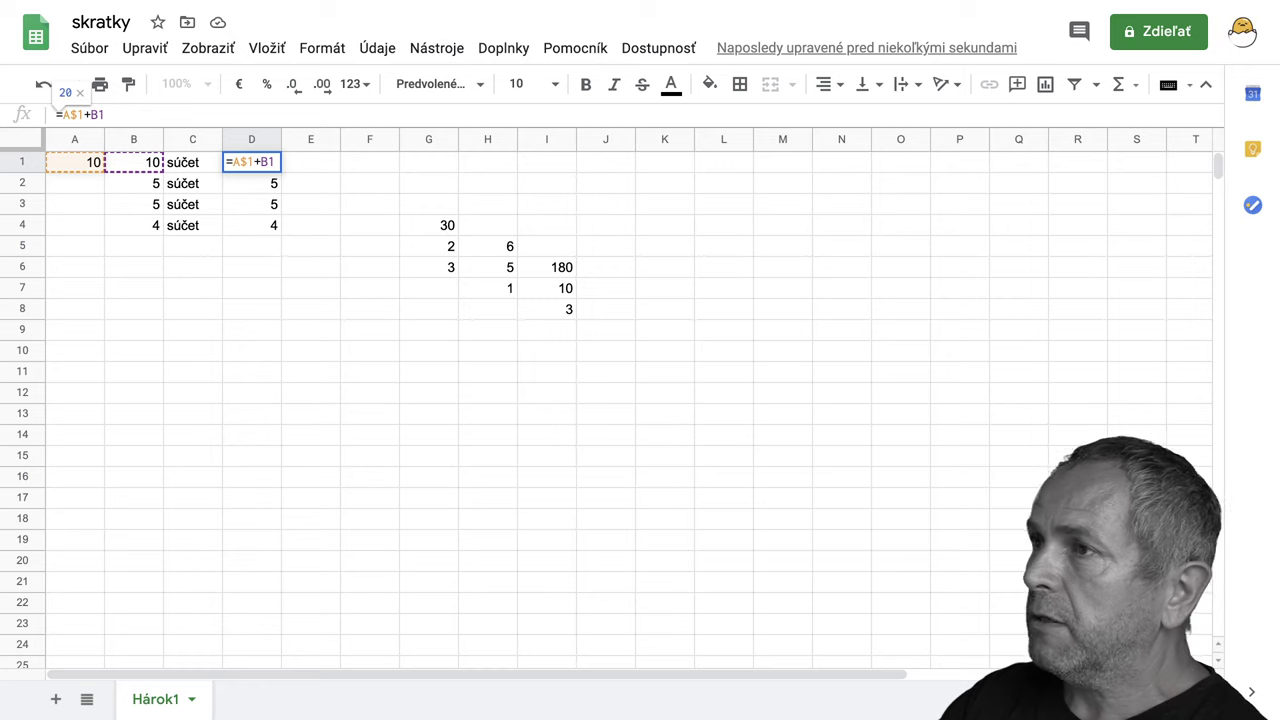
key("F4")
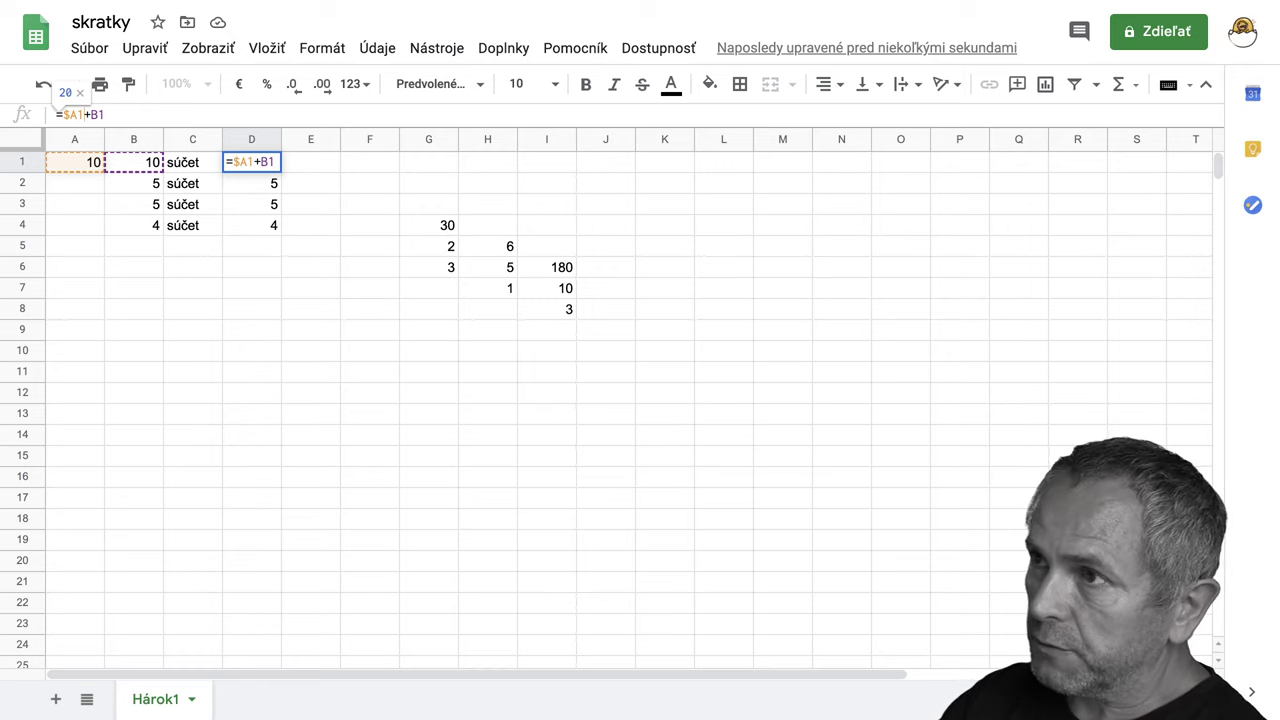
key("F4")
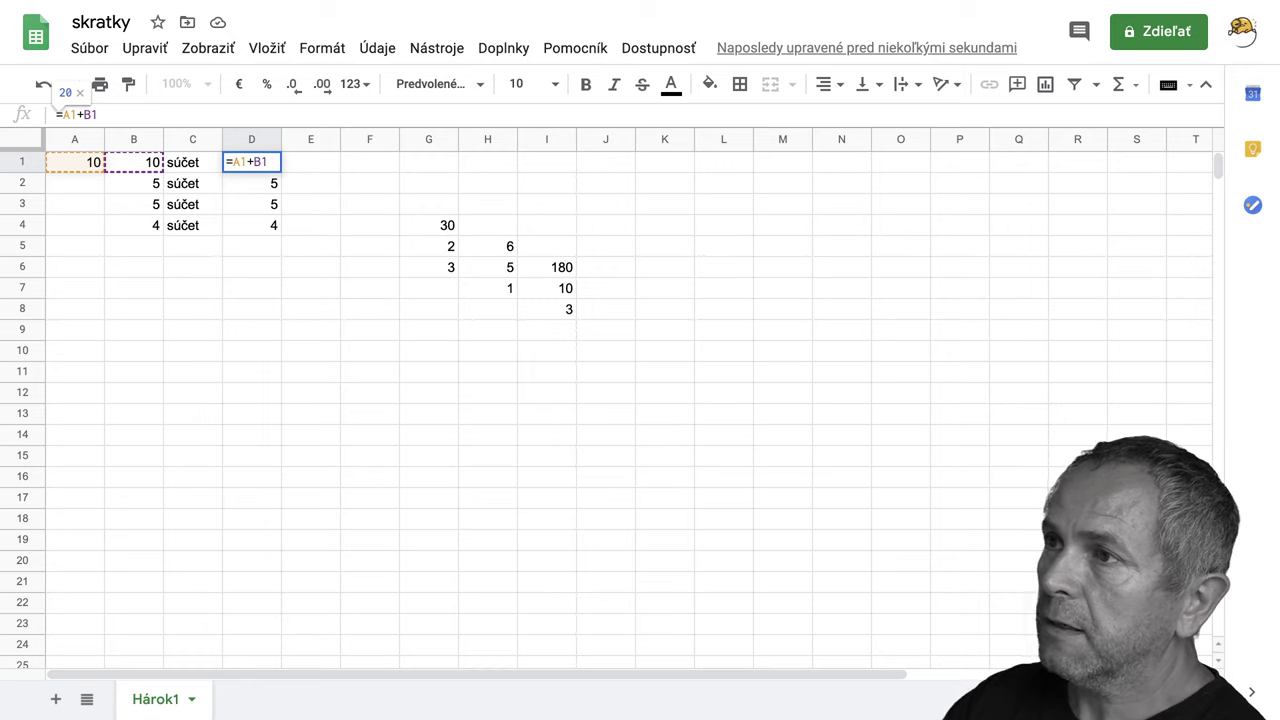
key("F4")
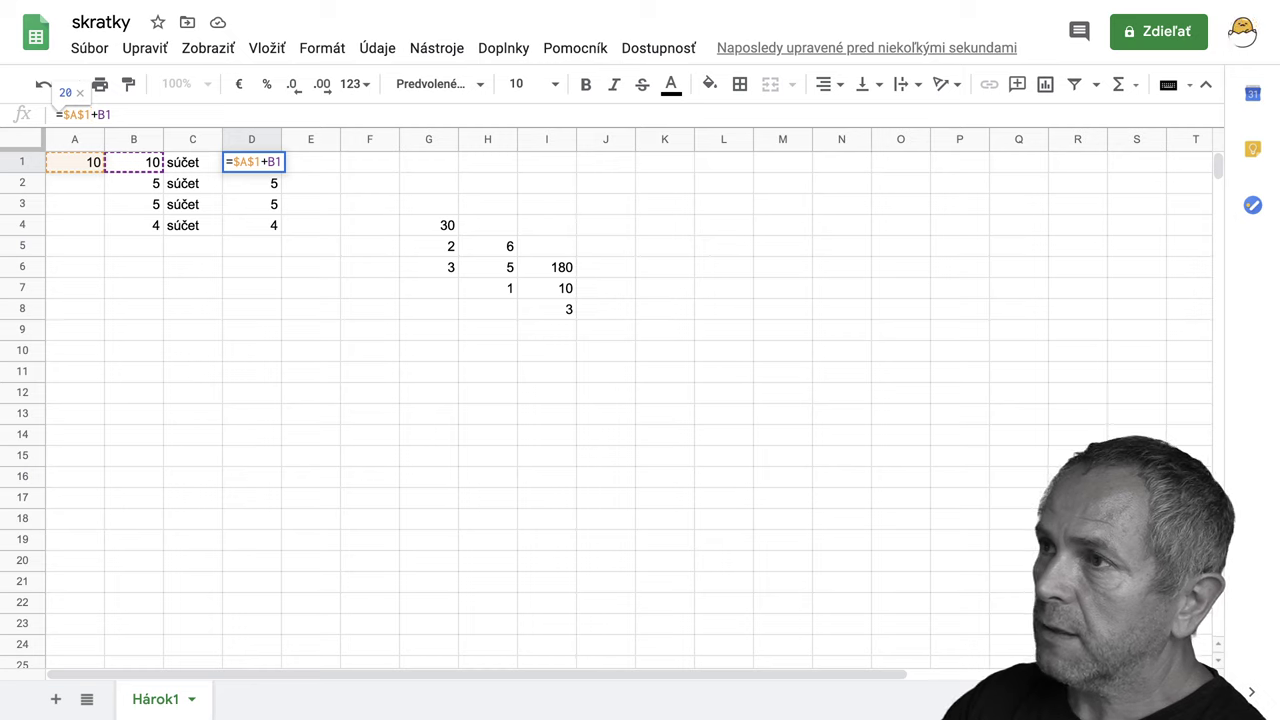
key("F4")
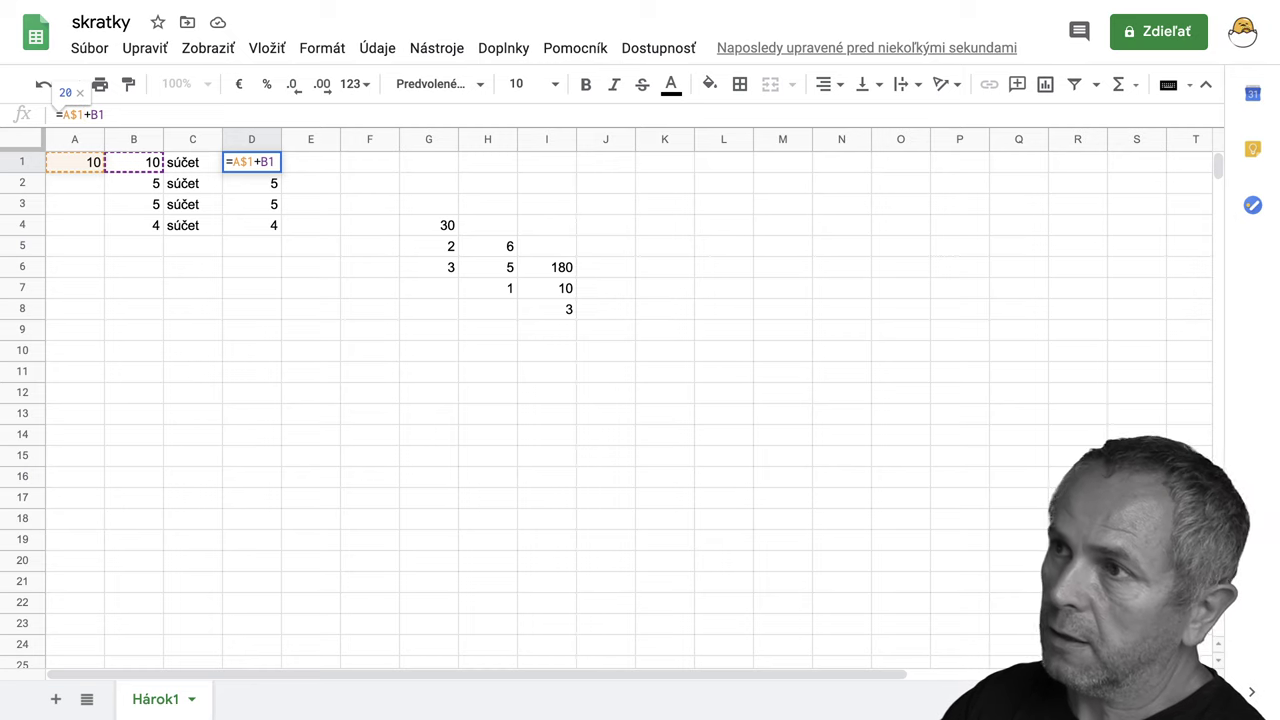
key("F4")
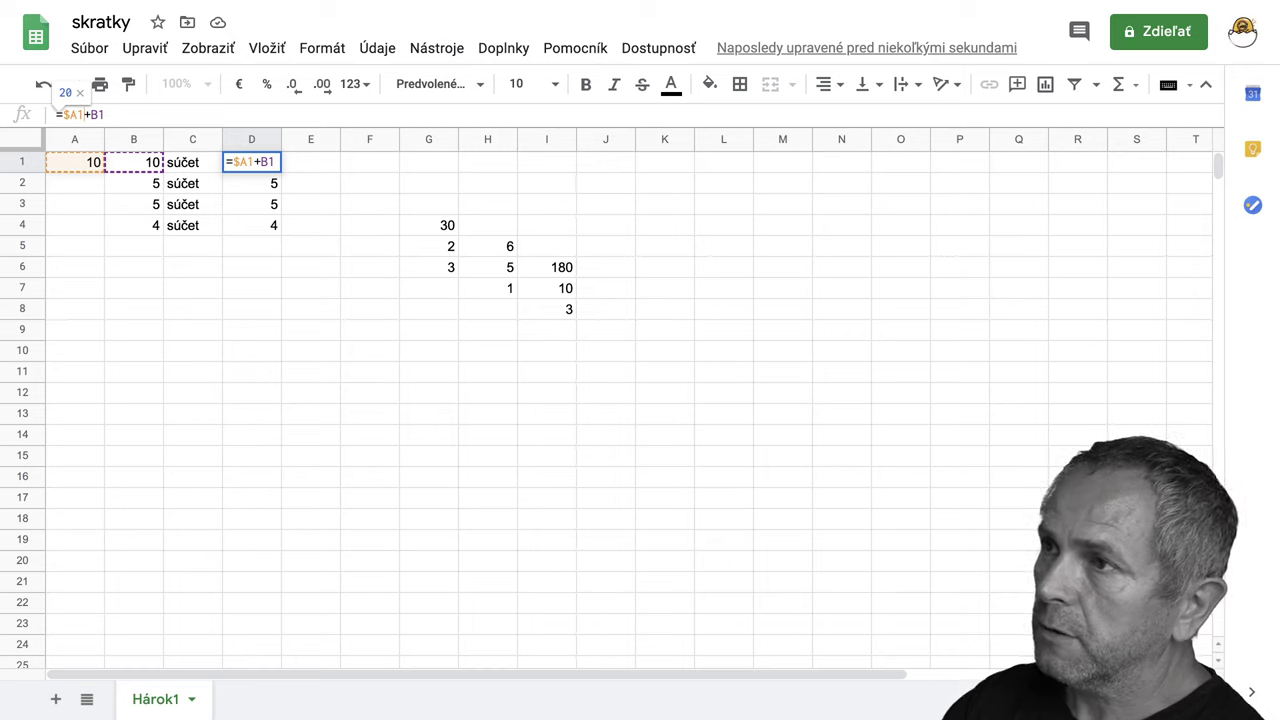
key("F4")
key("F4")
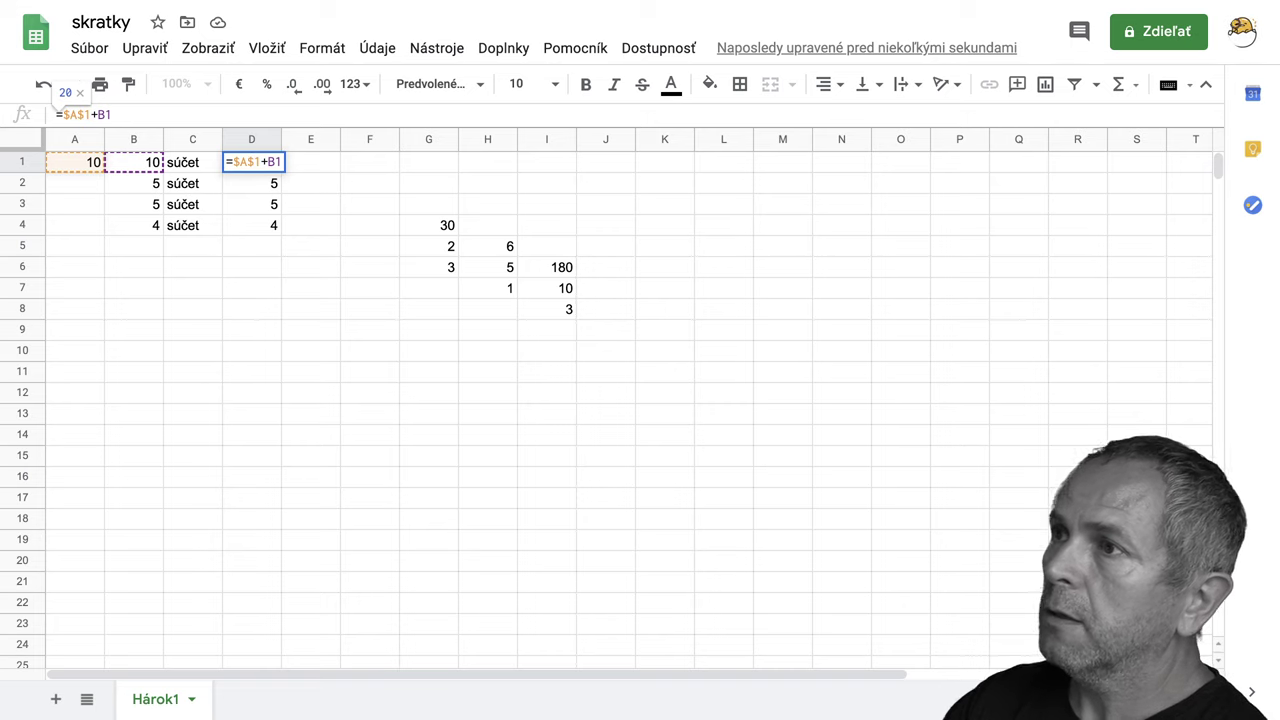
left_click(269, 161)
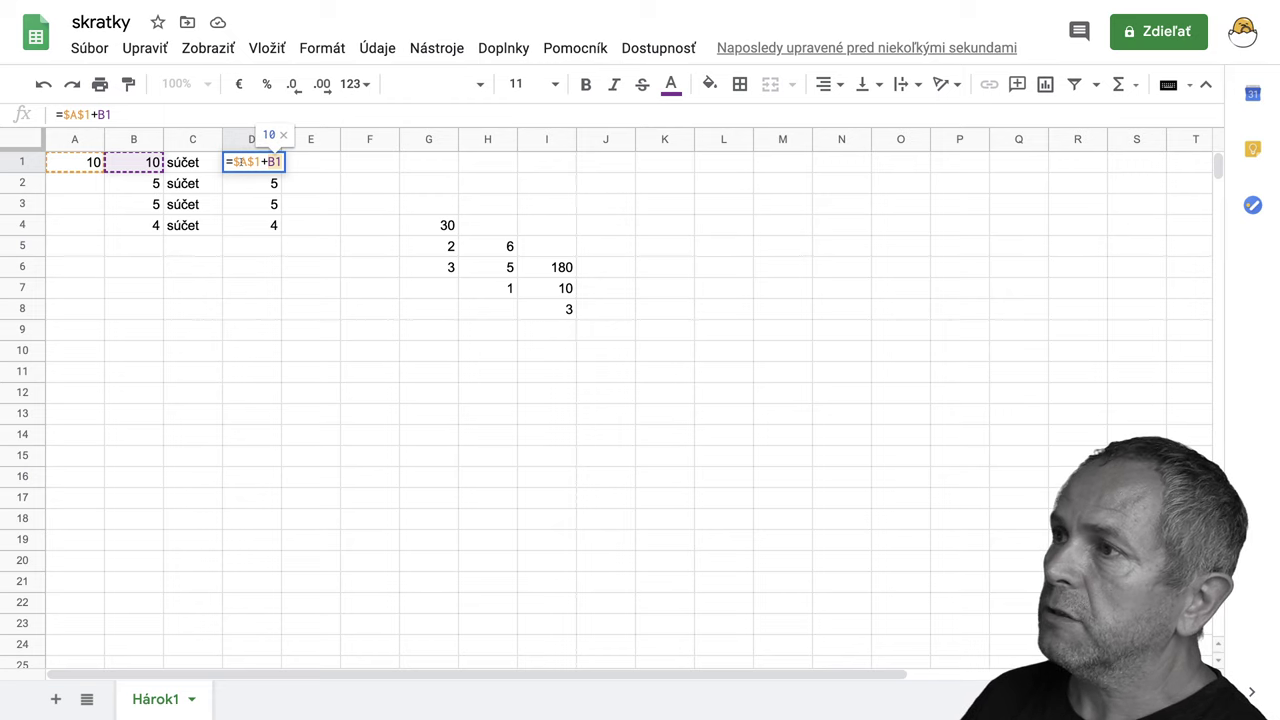
left_click(323, 166)
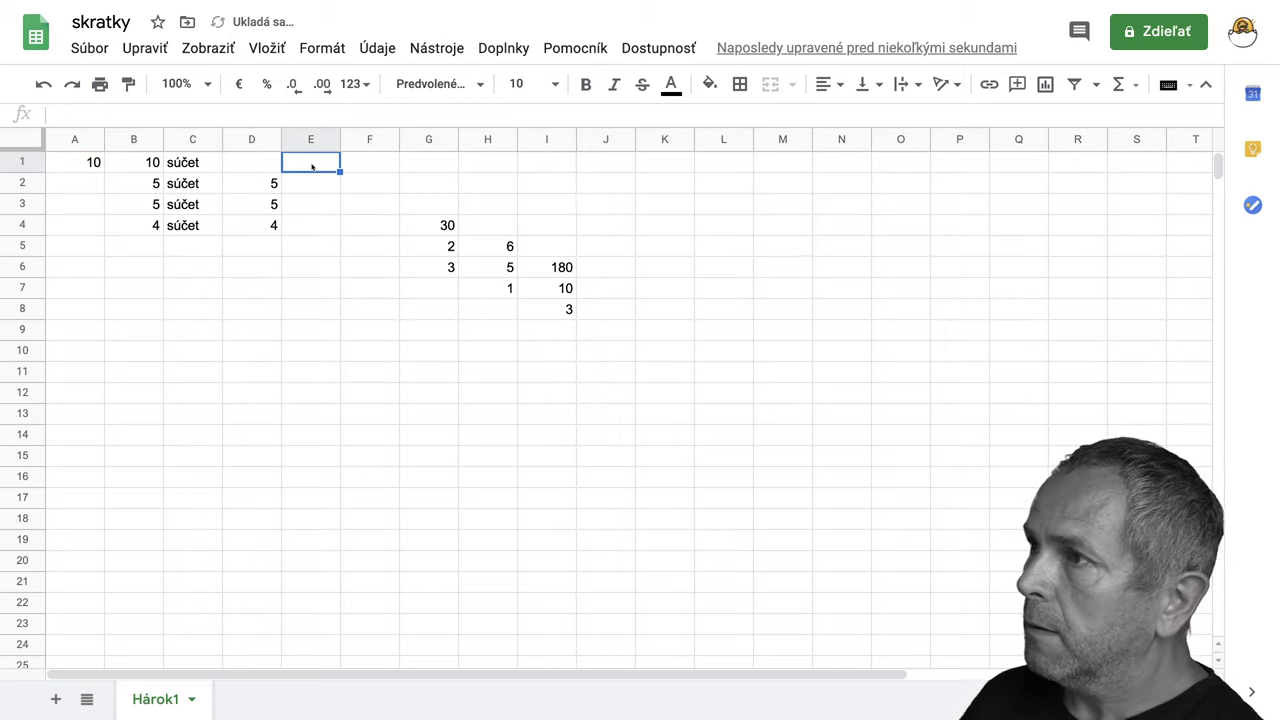
Fill the =$A$1+B1 formula from D1 down to D4 and check the references in the filled cells
left_click(272, 162)
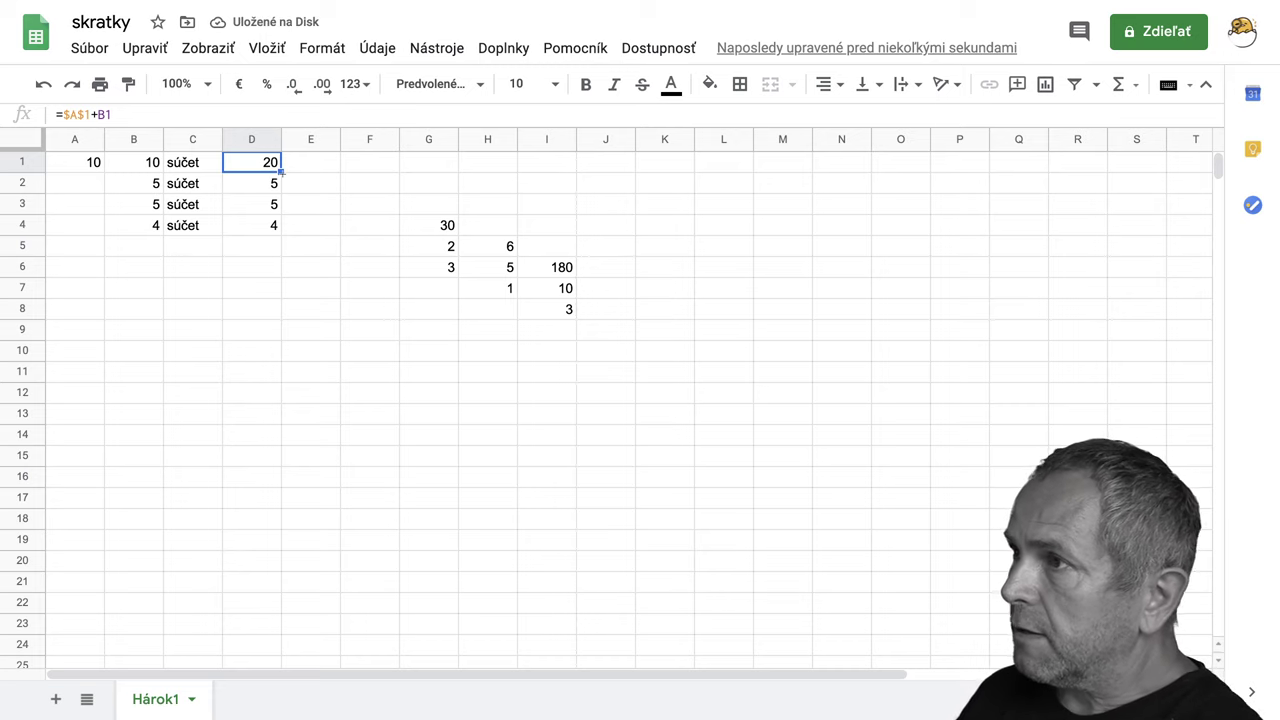
left_click_drag(281, 172, 278, 225)
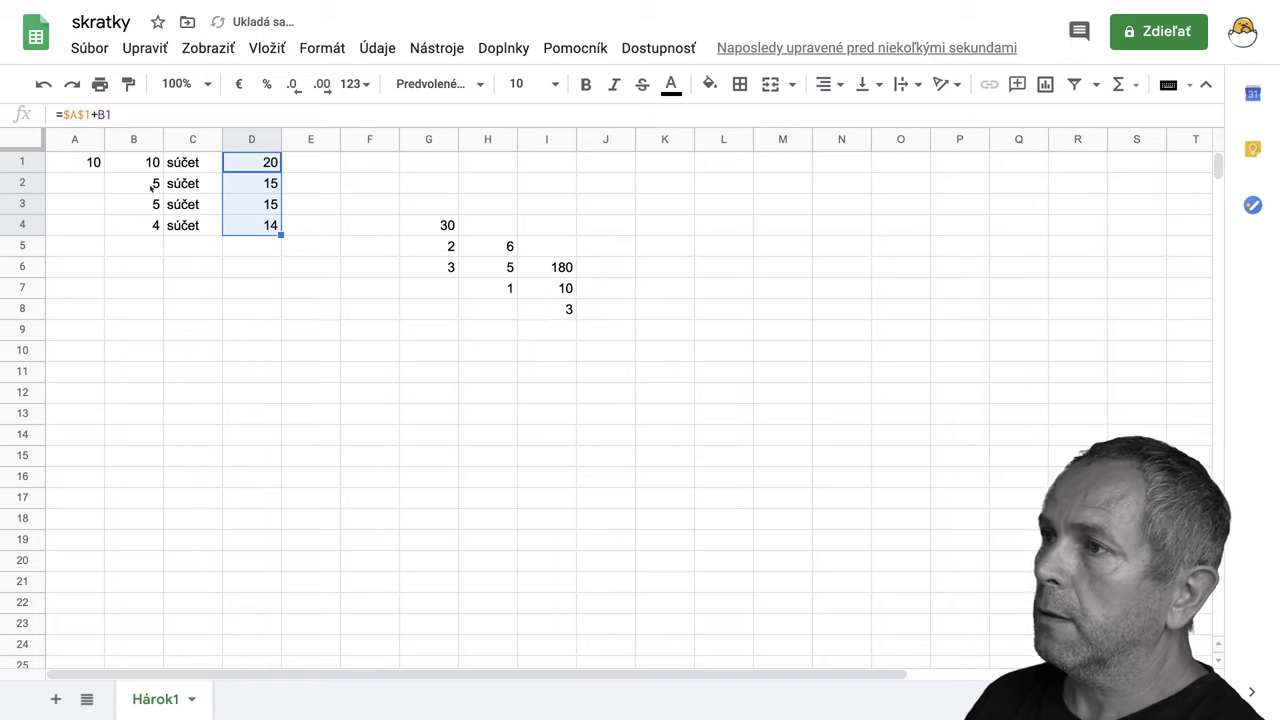
left_click(255, 186)
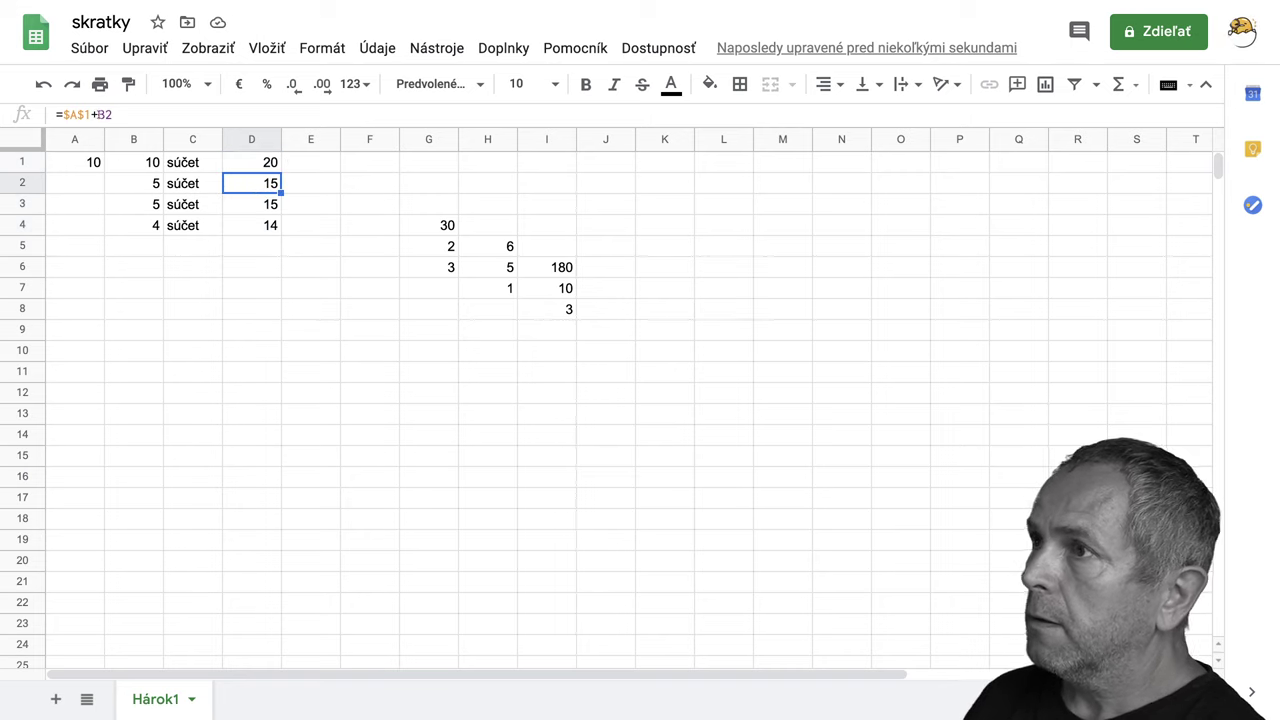
left_click(95, 114)
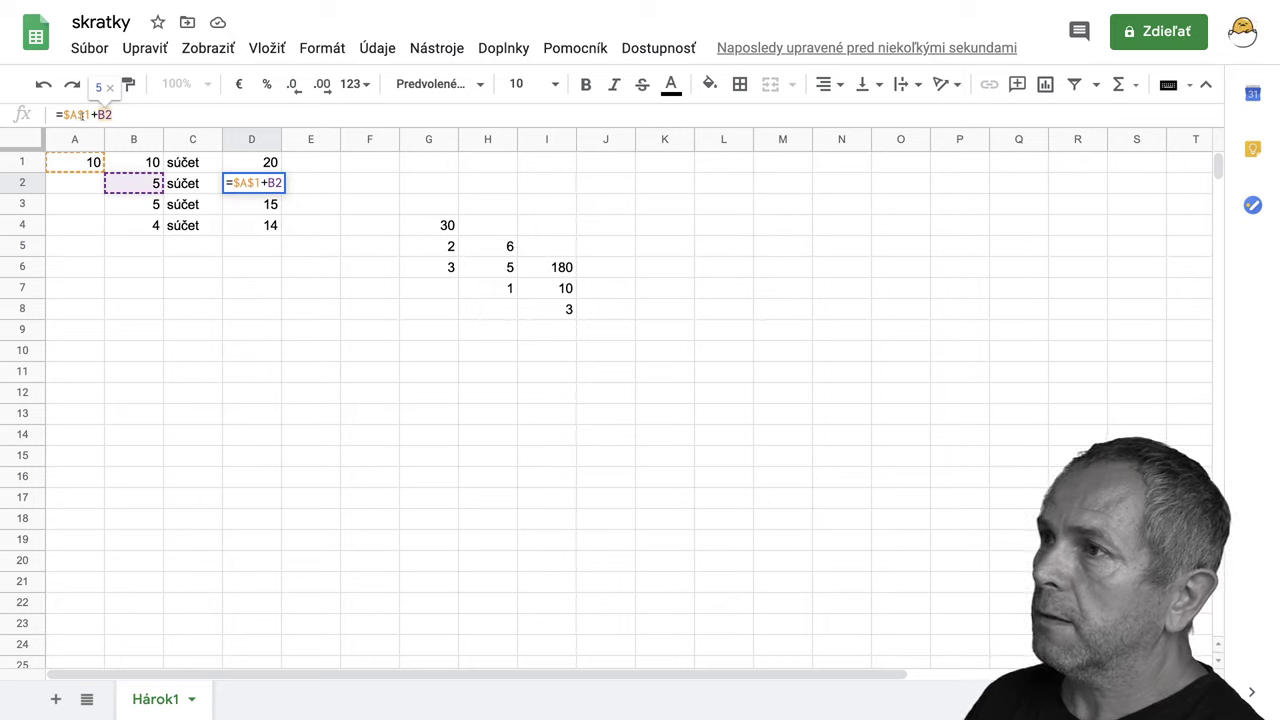
left_click(258, 204)
left_click(263, 226)
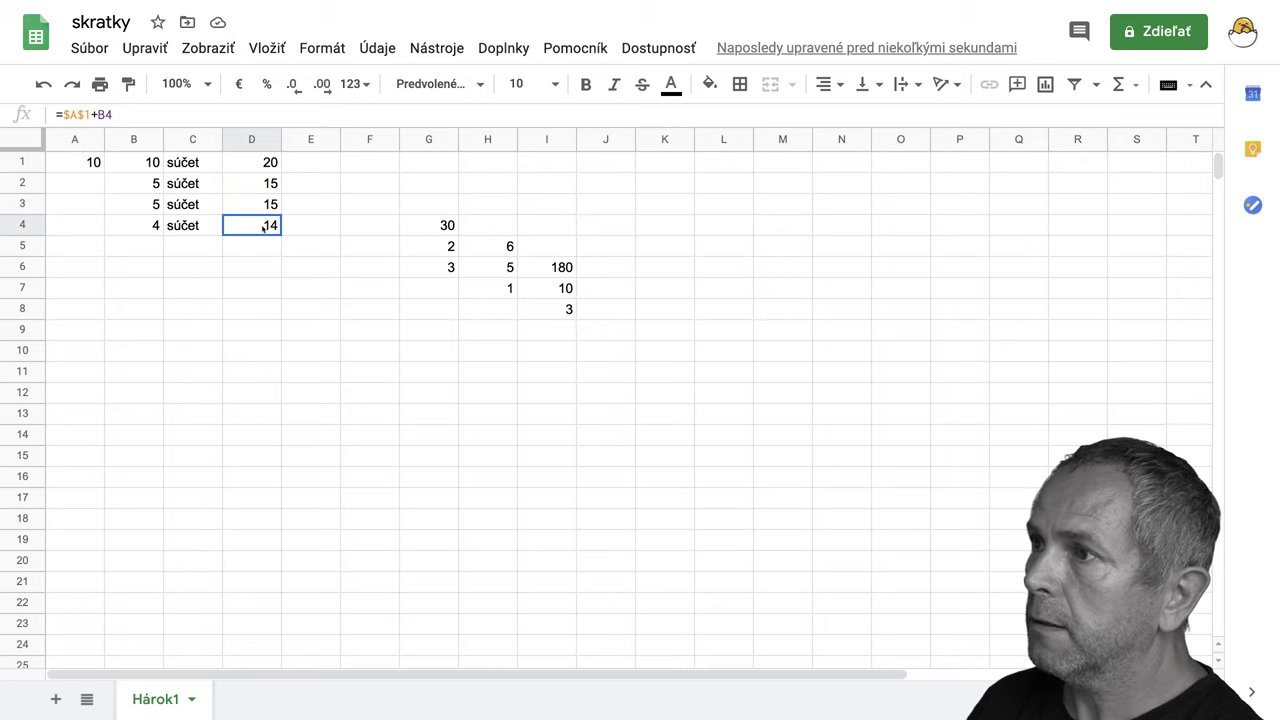
Set cell A1 to 100 to update all sums that use the absolute reference
left_click(96, 165)
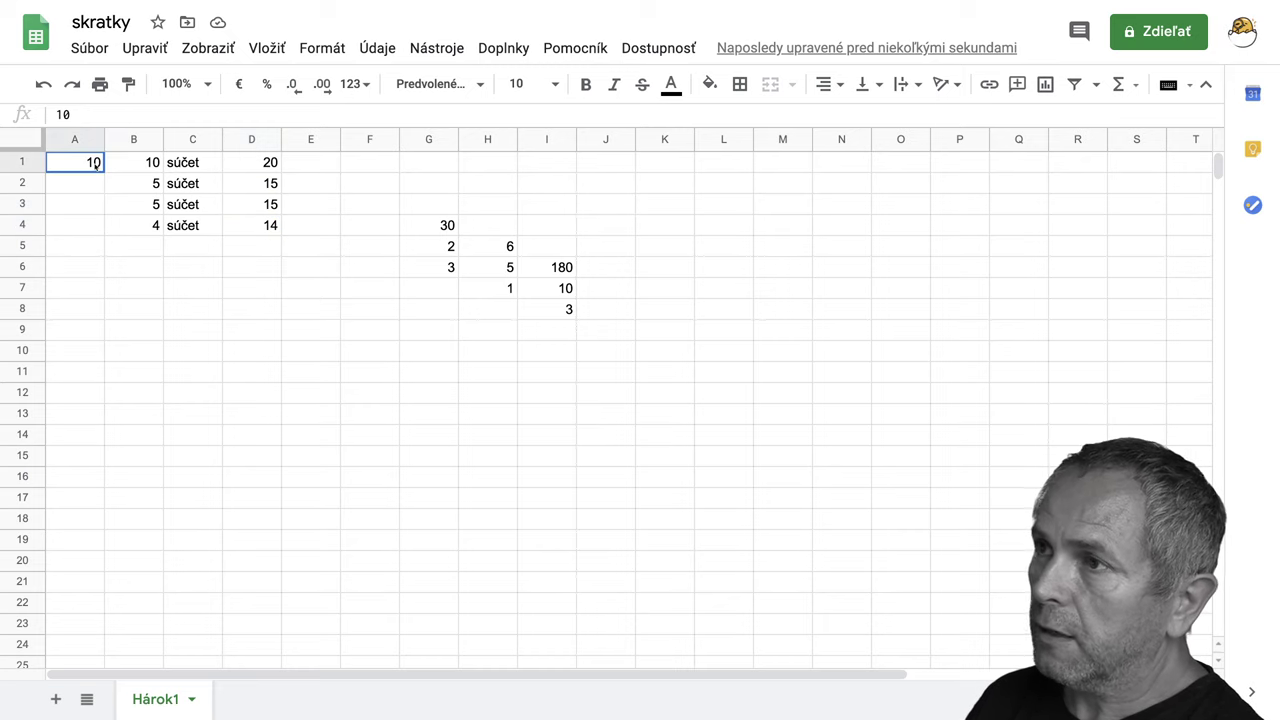
type("1")
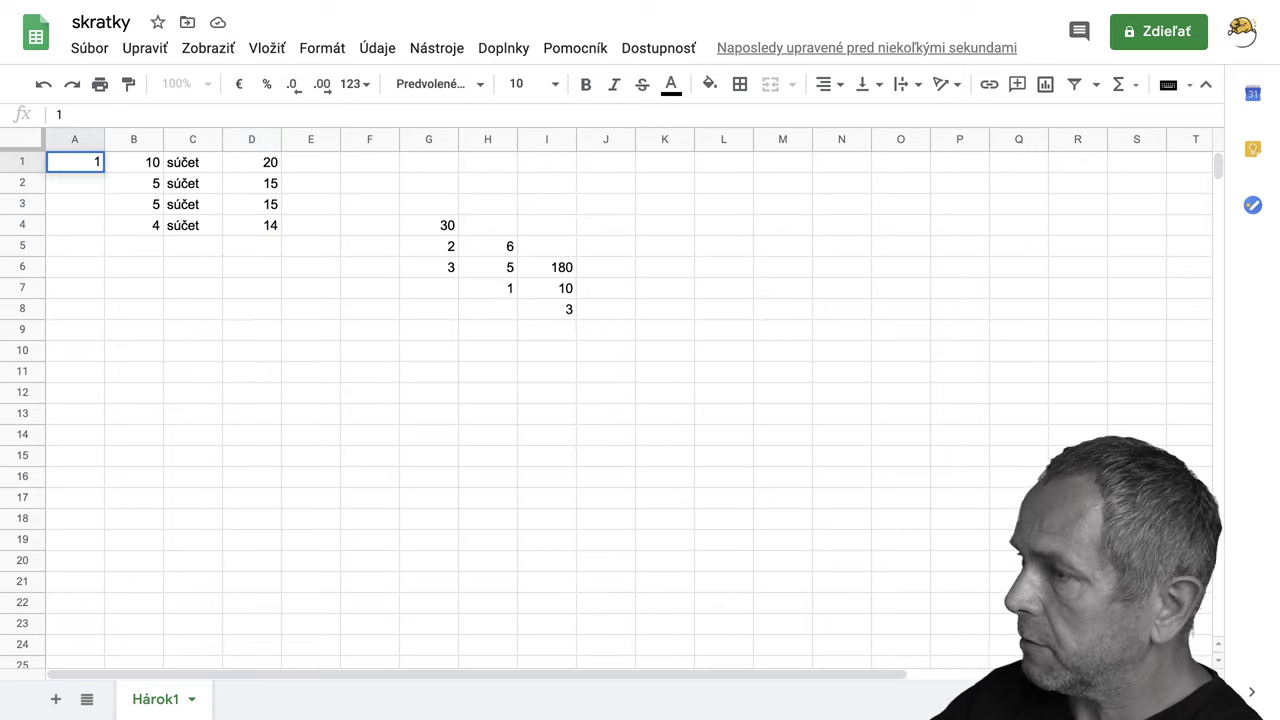
type("00")
key("Return")
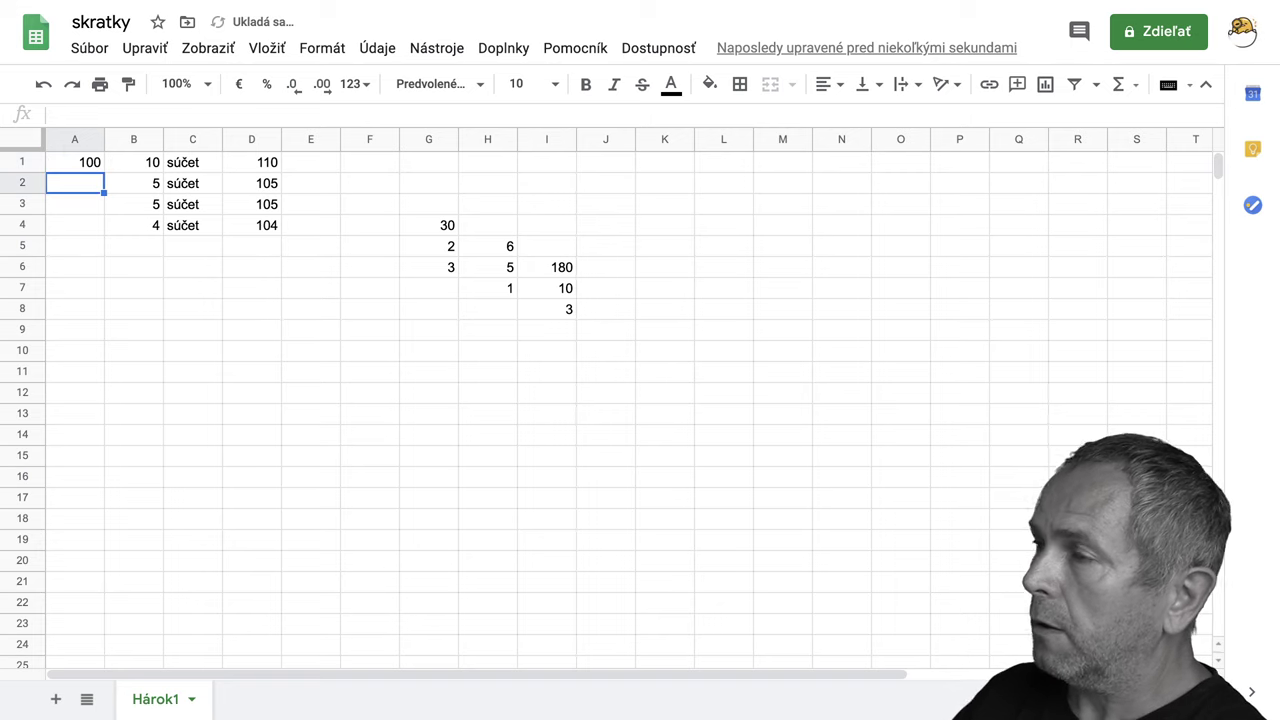